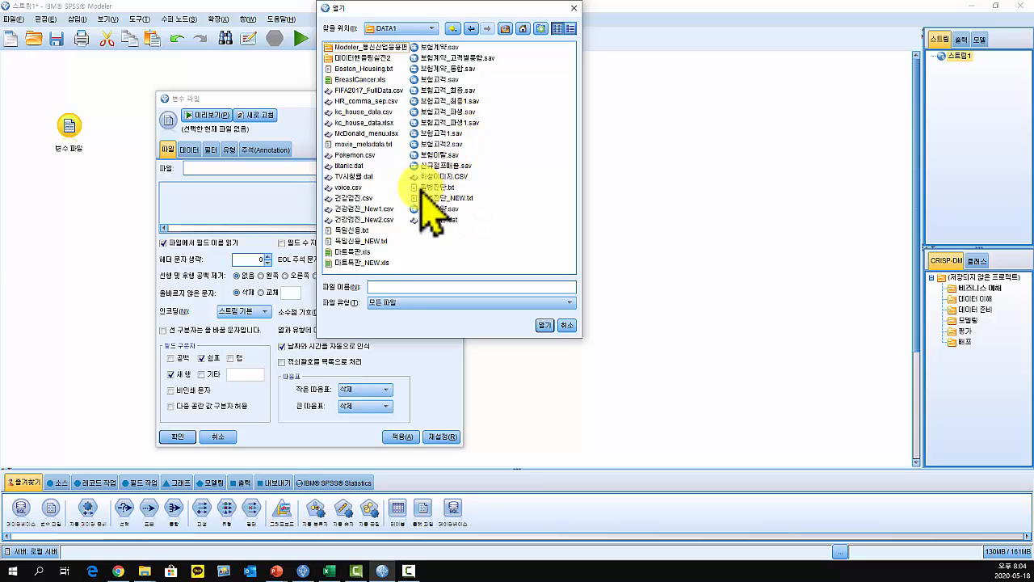
# Load 독일신용.txt into the variable file node, preview its records across all fields, and accept the node
pyautogui.doubleClick(351, 230)
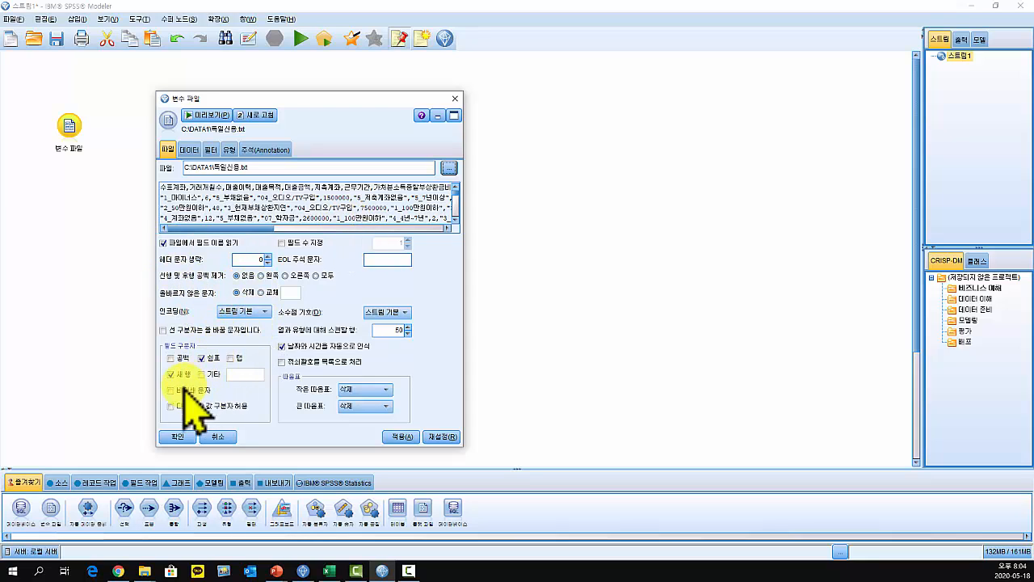
pyautogui.click(207, 116)
pyautogui.moveTo(233, 5); pyautogui.dragTo(336, 167)
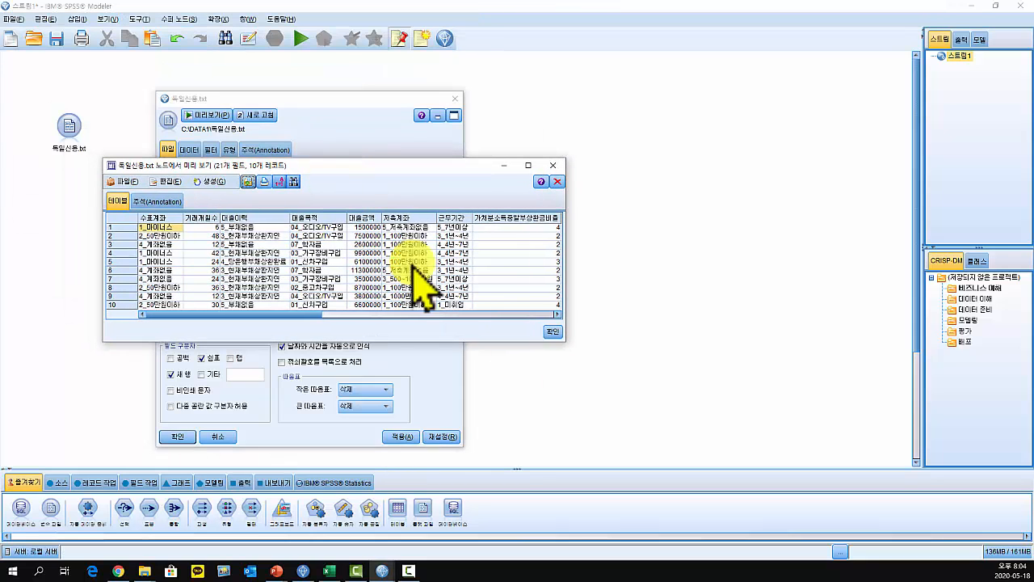
pyautogui.moveTo(565, 341); pyautogui.dragTo(759, 439)
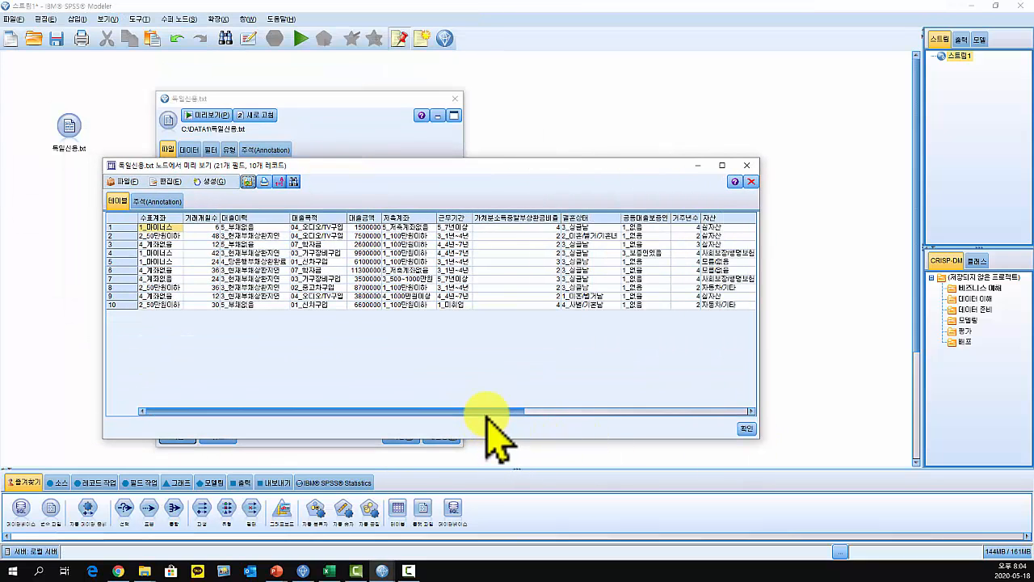
pyautogui.moveTo(489, 410); pyautogui.dragTo(768, 409)
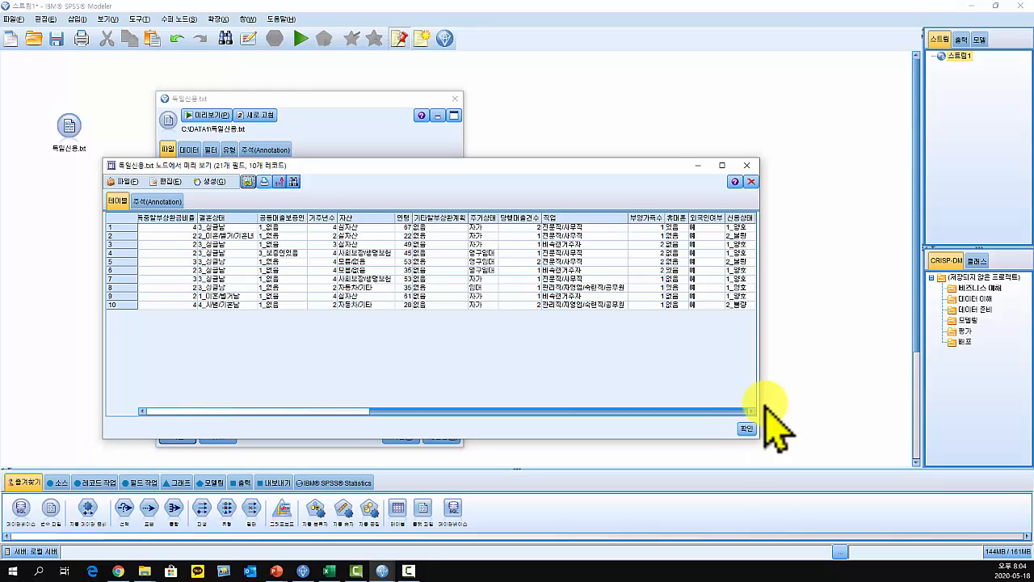
pyautogui.click(748, 165)
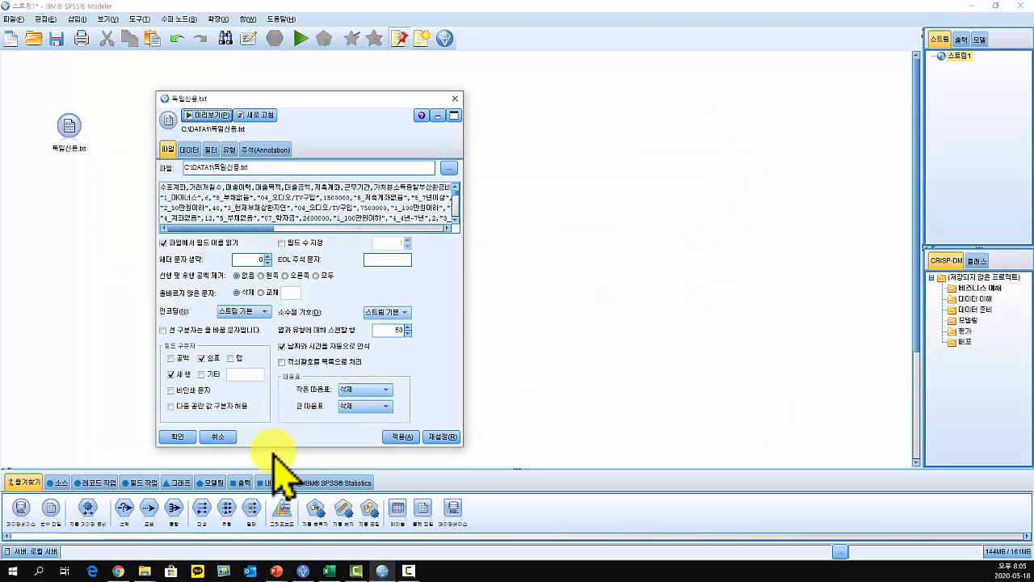
pyautogui.click(177, 438)
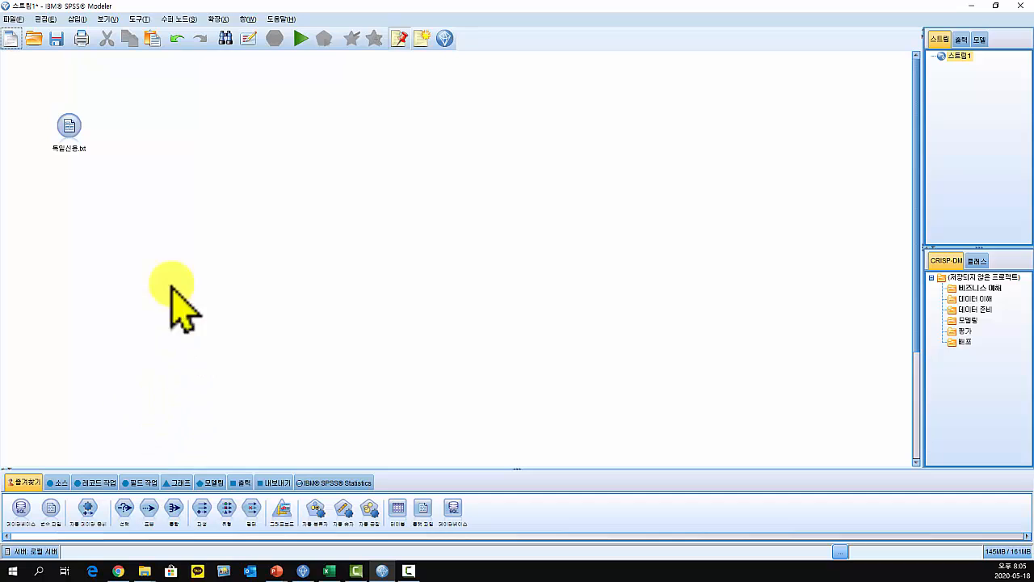
# Attach a 유형 (Type) node to the 독일신용.txt source and read in the field values
pyautogui.click(70, 125)
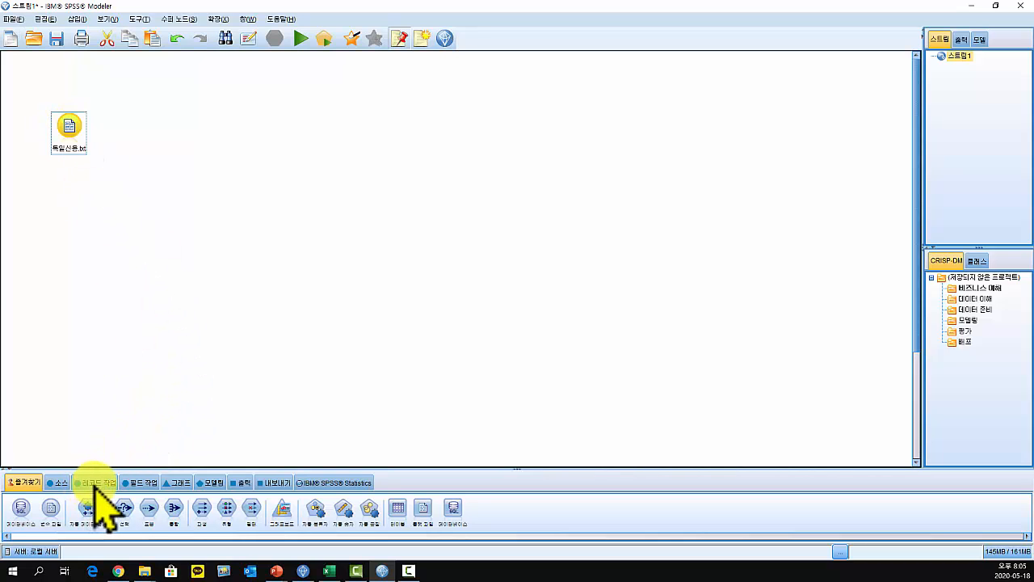
pyautogui.click(139, 482)
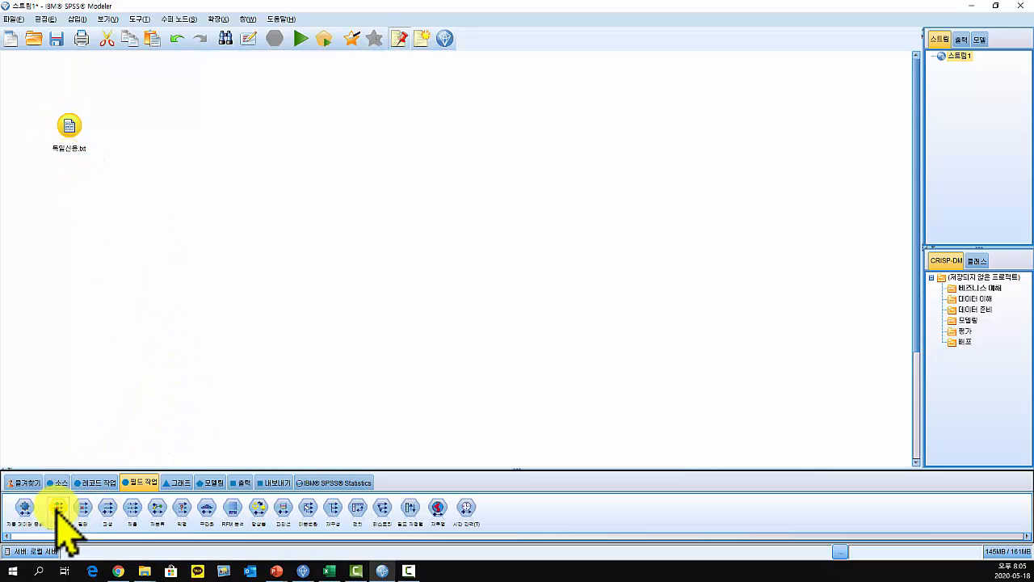
pyautogui.doubleClick(58, 507)
pyautogui.doubleClick(121, 125)
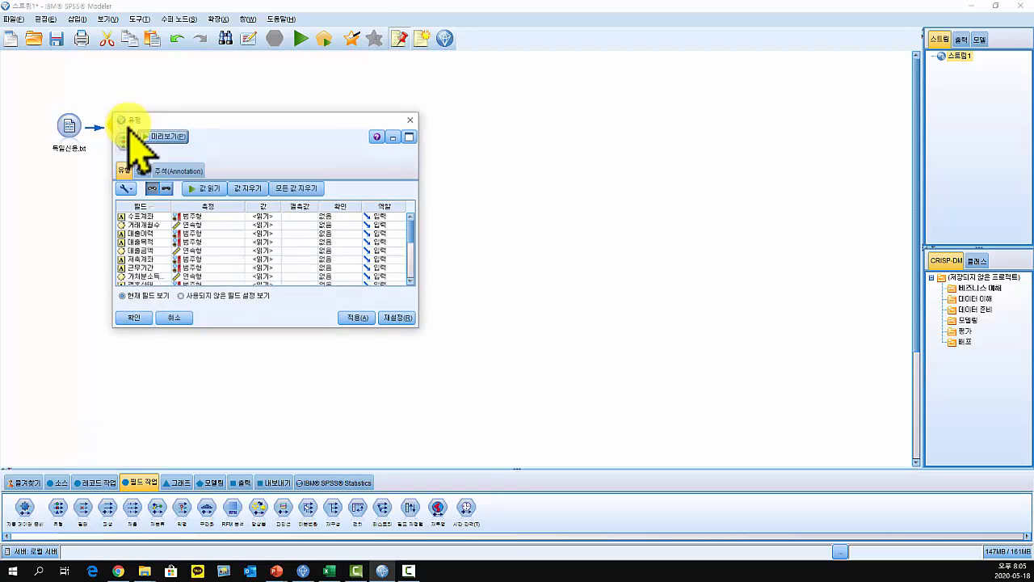
pyautogui.moveTo(283, 127); pyautogui.dragTo(343, 132)
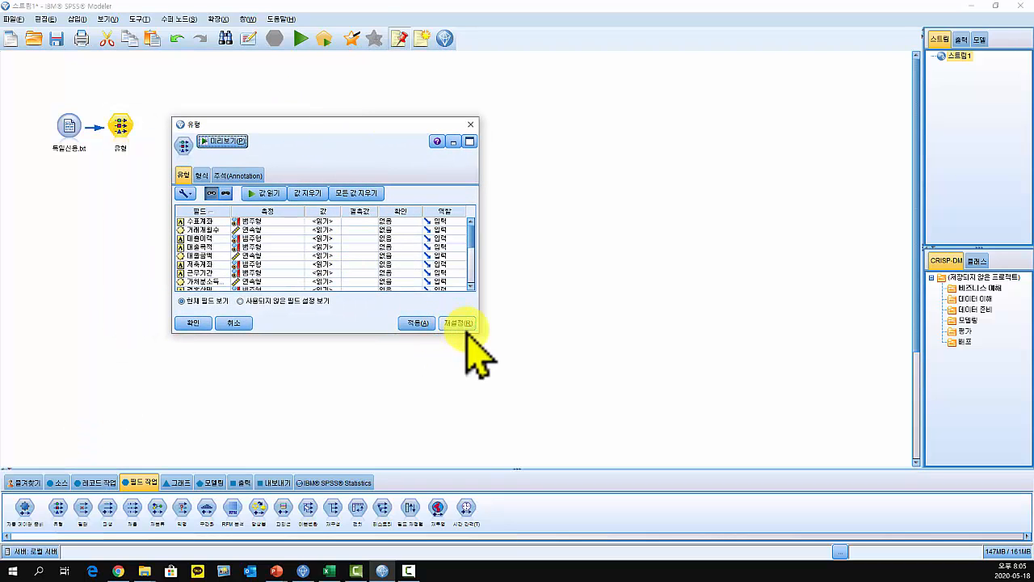
pyautogui.moveTo(358, 336); pyautogui.dragTo(349, 471)
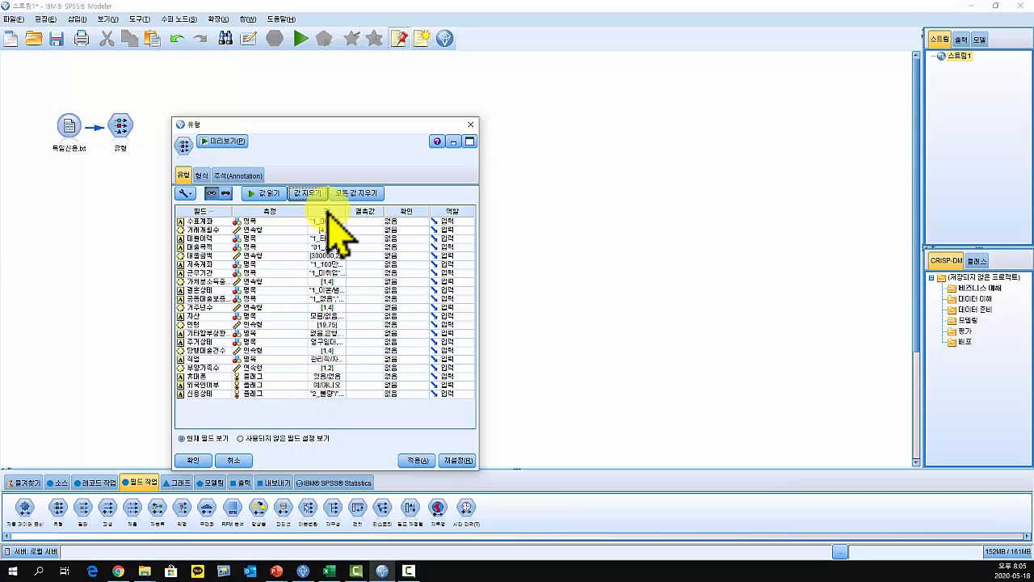
# Widen the 유형 node's value column and set the role of the 신용상태 field to 목표 (target)
pyautogui.moveTo(479, 250); pyautogui.dragTo(550, 252)
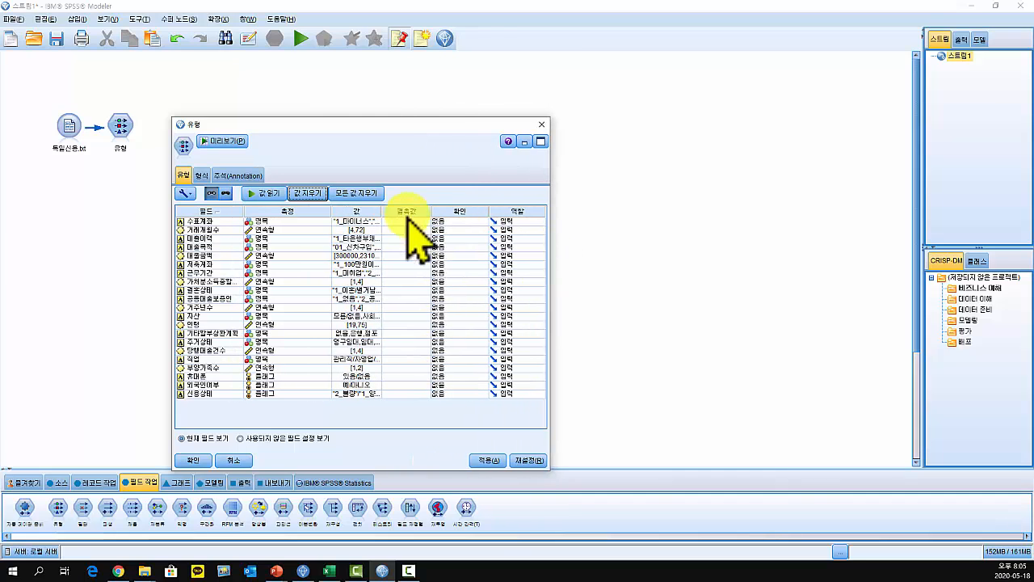
pyautogui.moveTo(327, 208); pyautogui.dragTo(312, 209)
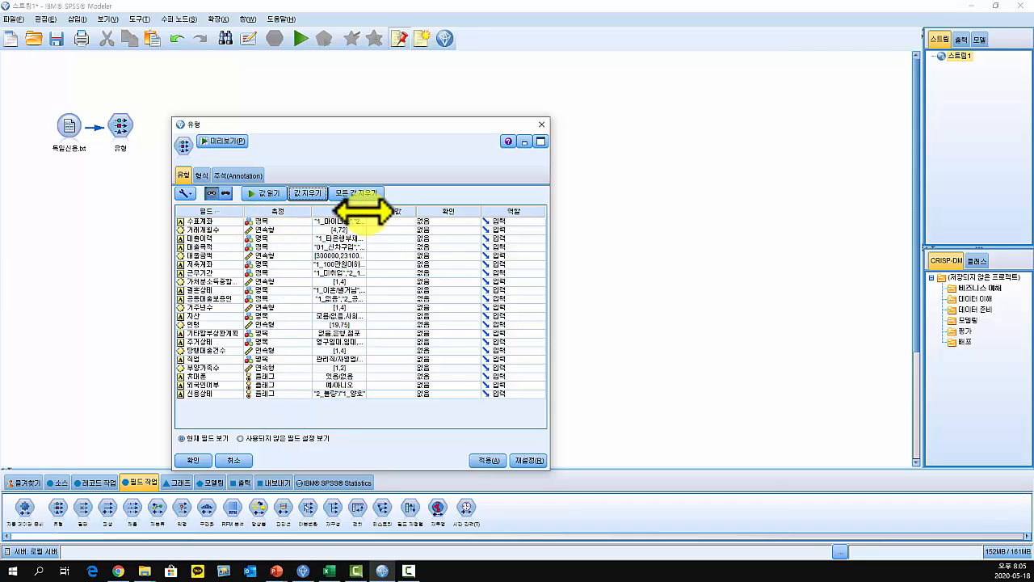
pyautogui.moveTo(365, 211); pyautogui.dragTo(430, 211)
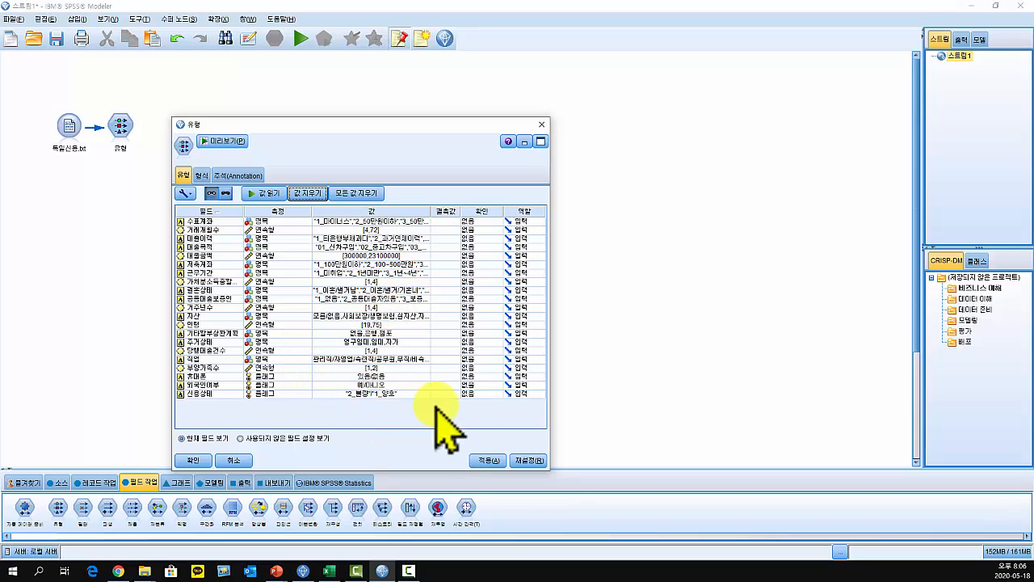
pyautogui.click(526, 394)
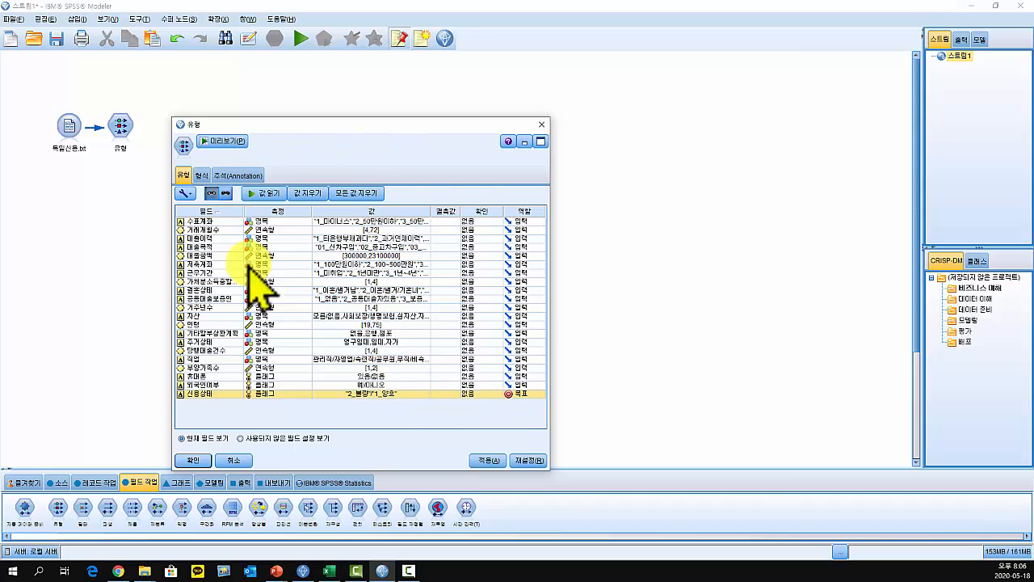
pyautogui.click(192, 460)
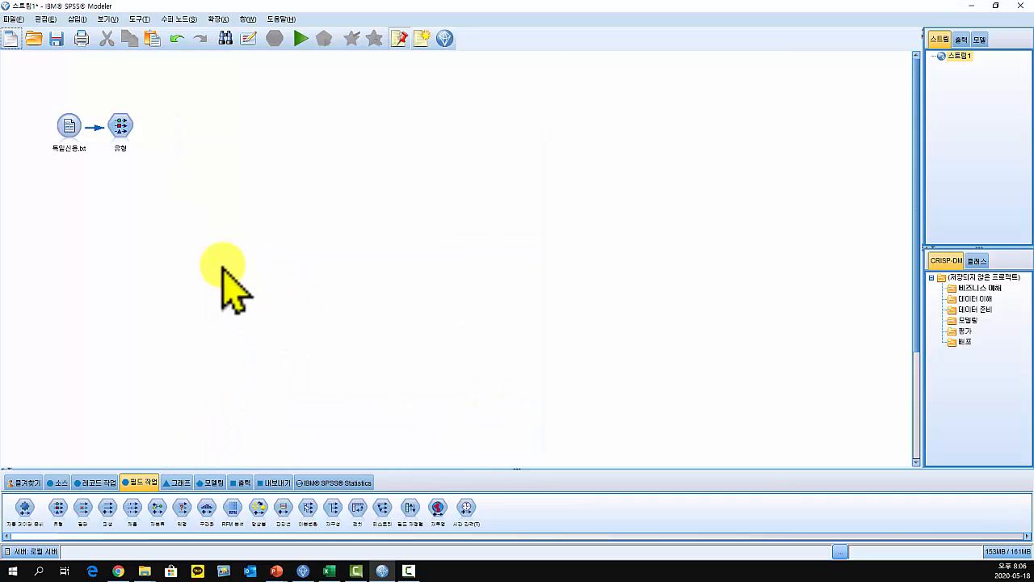
# Attach a 파티션 (Partition) node after the 유형 node and accept the 50/50 training and test split
pyautogui.click(123, 132)
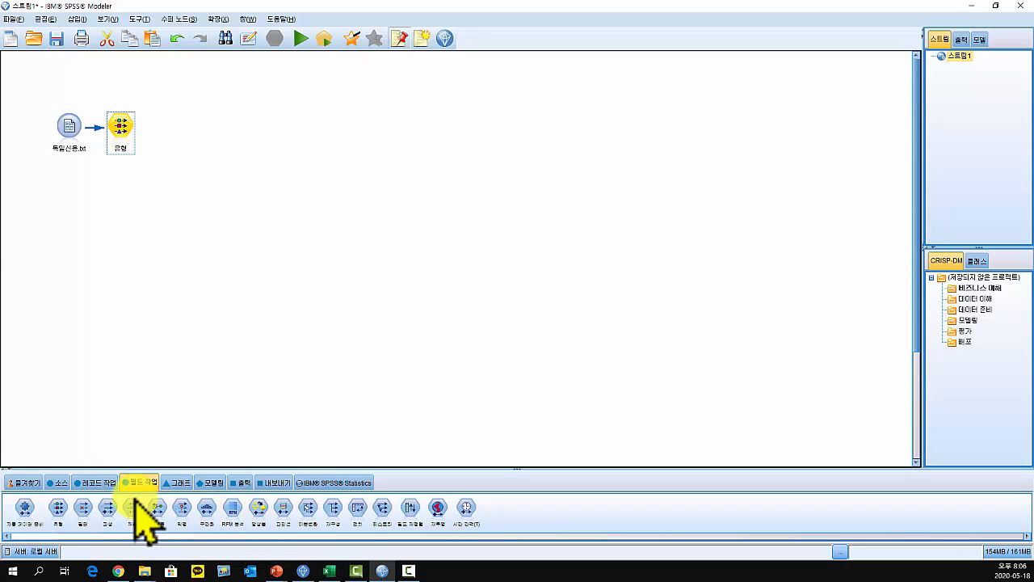
pyautogui.moveTo(284, 507); pyautogui.dragTo(170, 130)
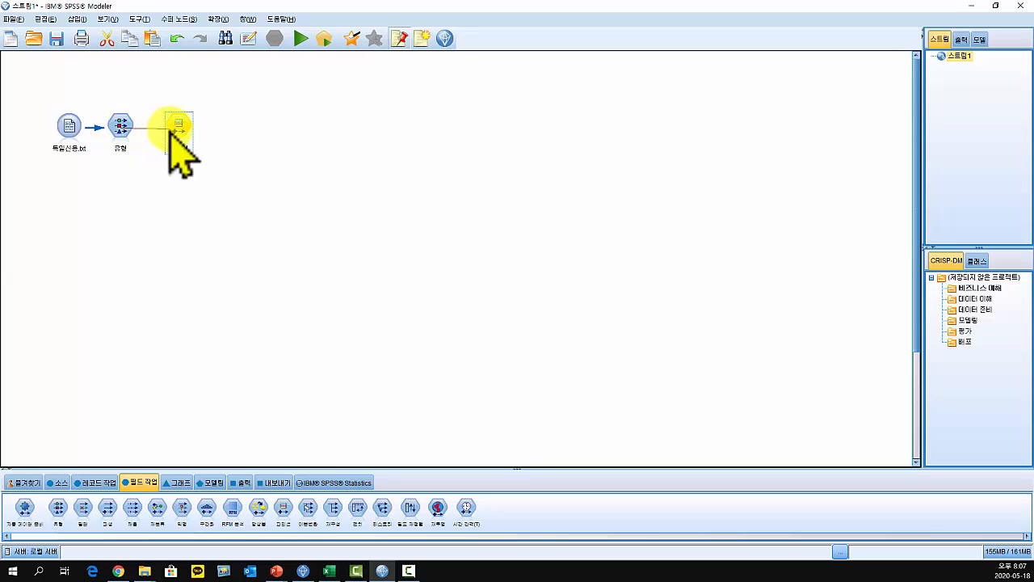
pyautogui.doubleClick(177, 127)
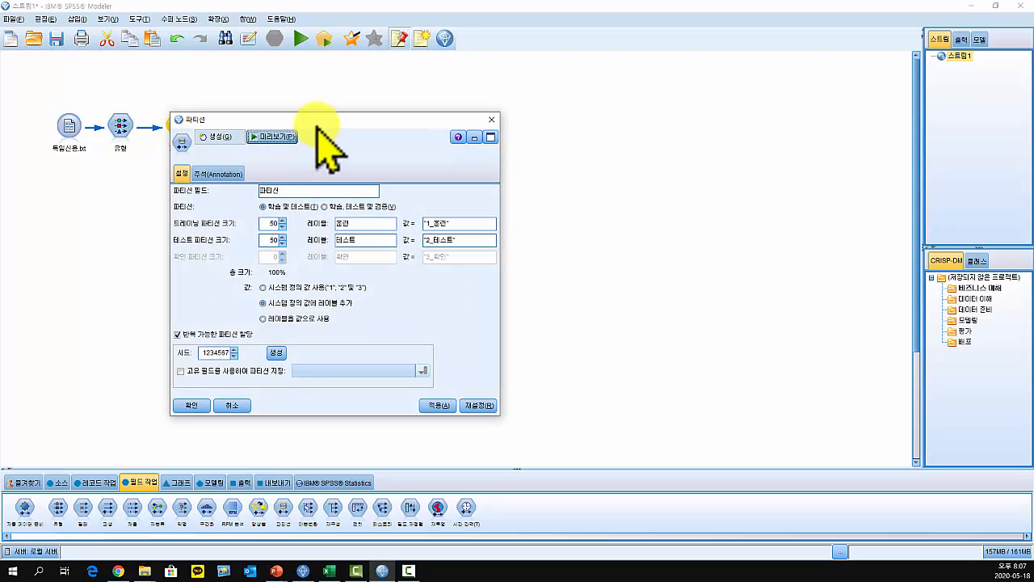
pyautogui.moveTo(318, 127); pyautogui.dragTo(343, 157)
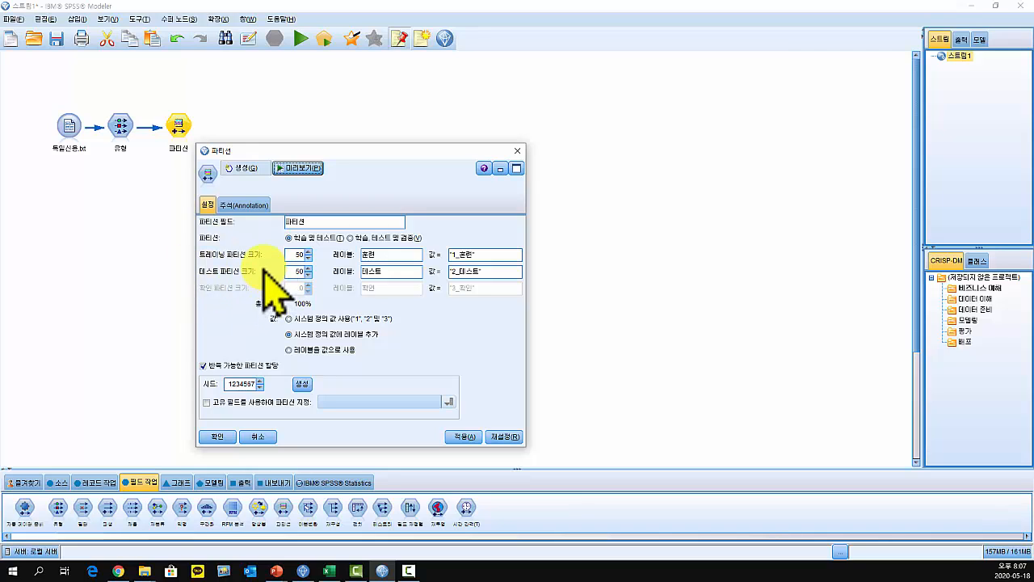
pyautogui.click(219, 438)
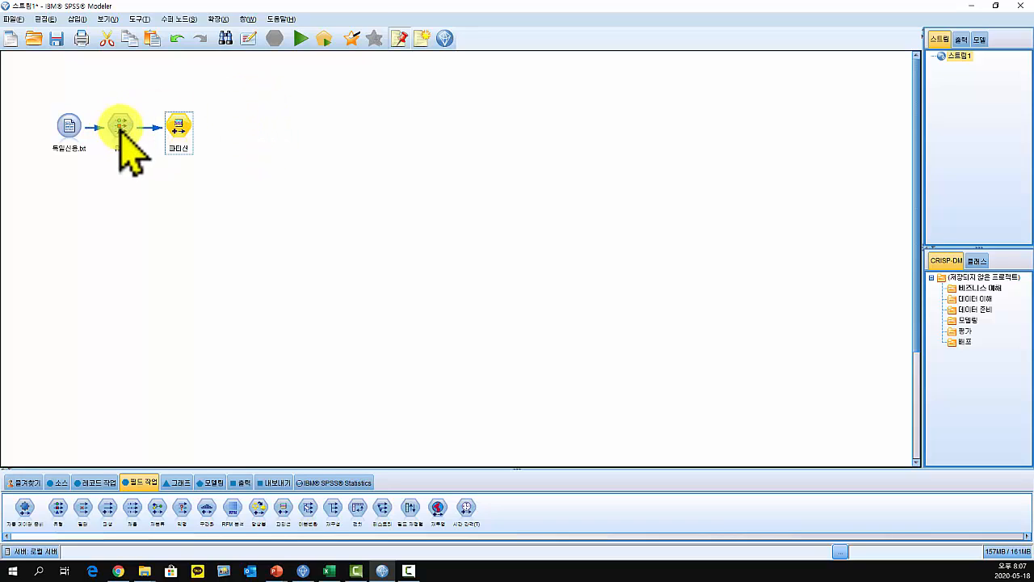
# Reorder the stream so the 파티션 node precedes the 유형 node, and check the partition field's role in the 유형 node
pyautogui.moveTo(128, 129)
pyautogui.mouseDown()
pyautogui.moveTo(230, 129)
pyautogui.moveTo(142, 128)
pyautogui.moveTo(201, 128)
pyautogui.mouseUp()
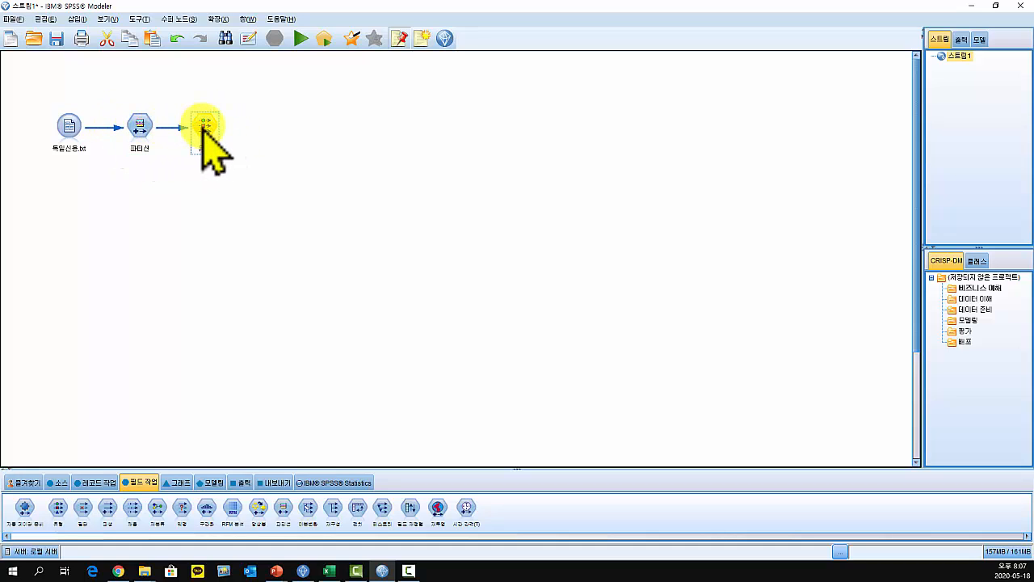
pyautogui.doubleClick(204, 126)
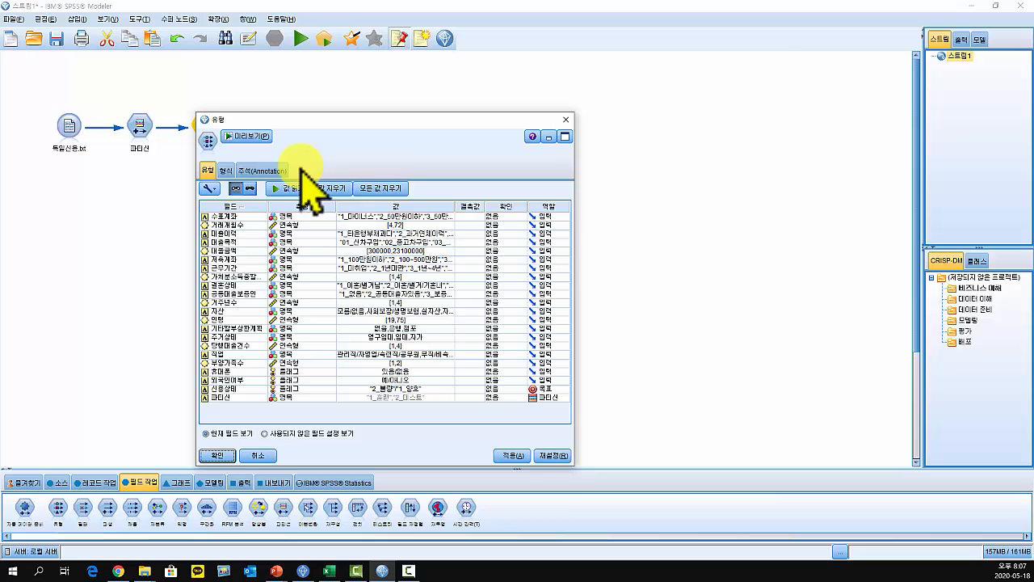
pyautogui.click(218, 457)
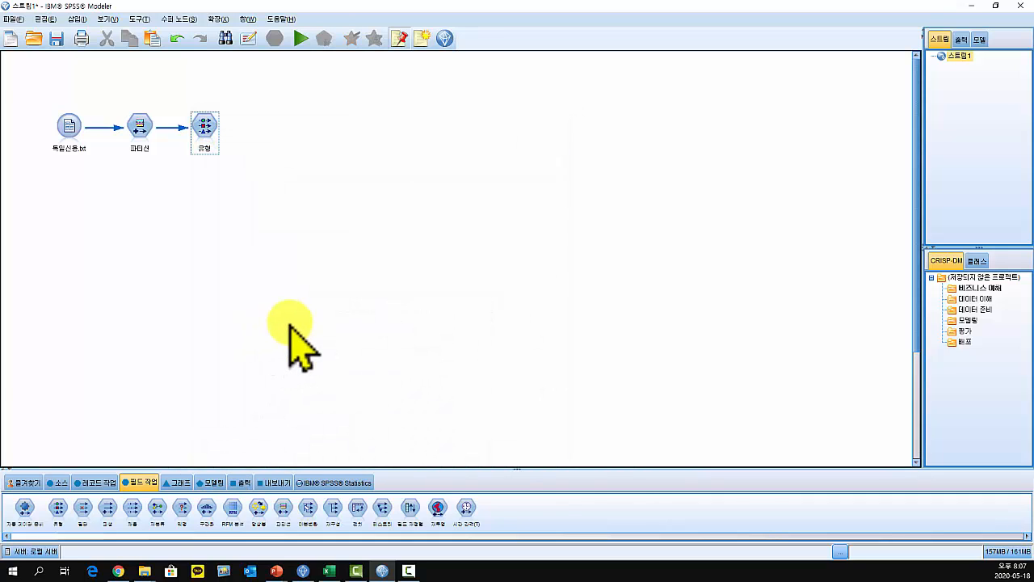
# Attach a 로지스틱 (Logistic) modeling node after the 유형 node
pyautogui.click(206, 128)
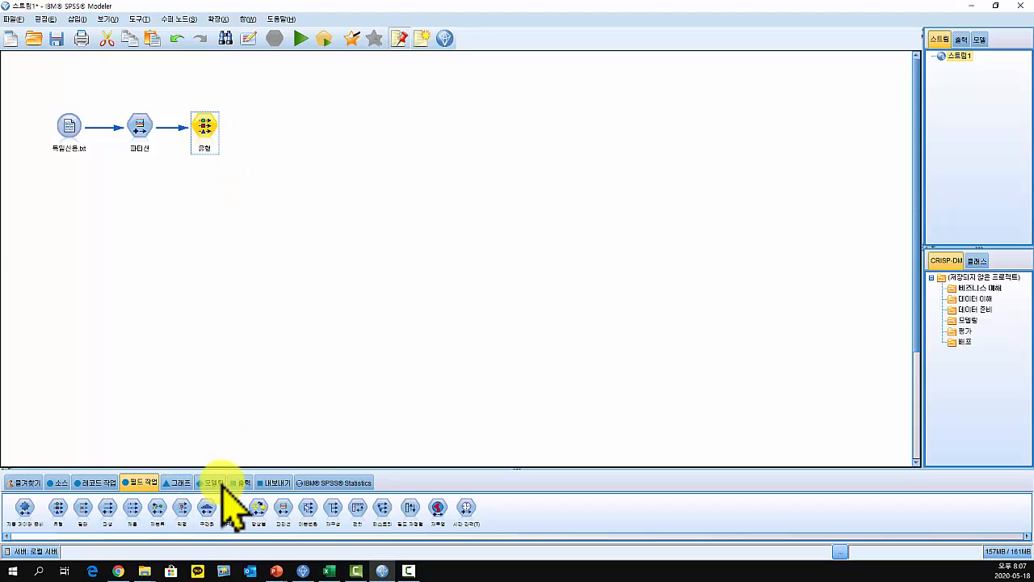
pyautogui.click(212, 483)
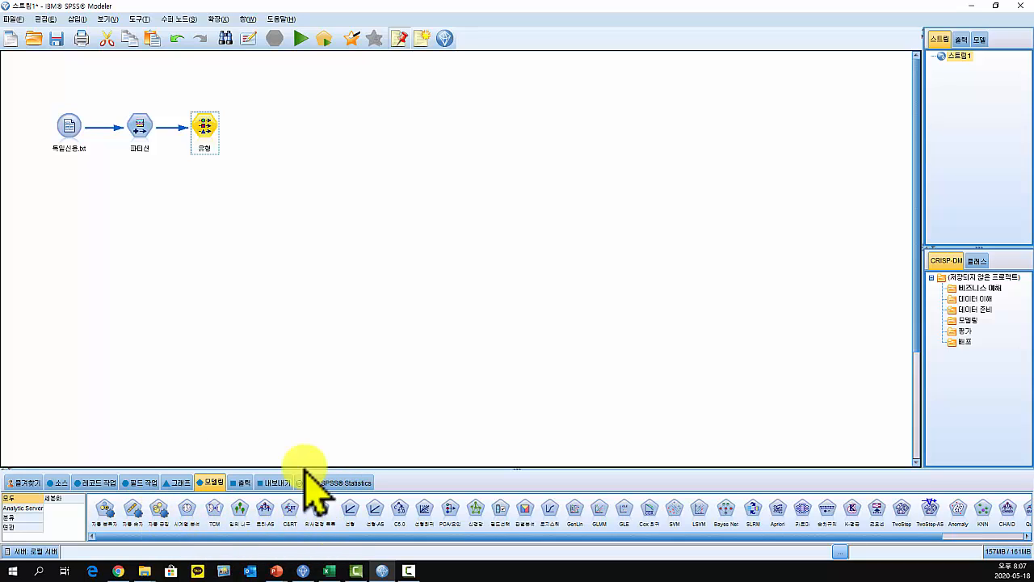
pyautogui.doubleClick(549, 507)
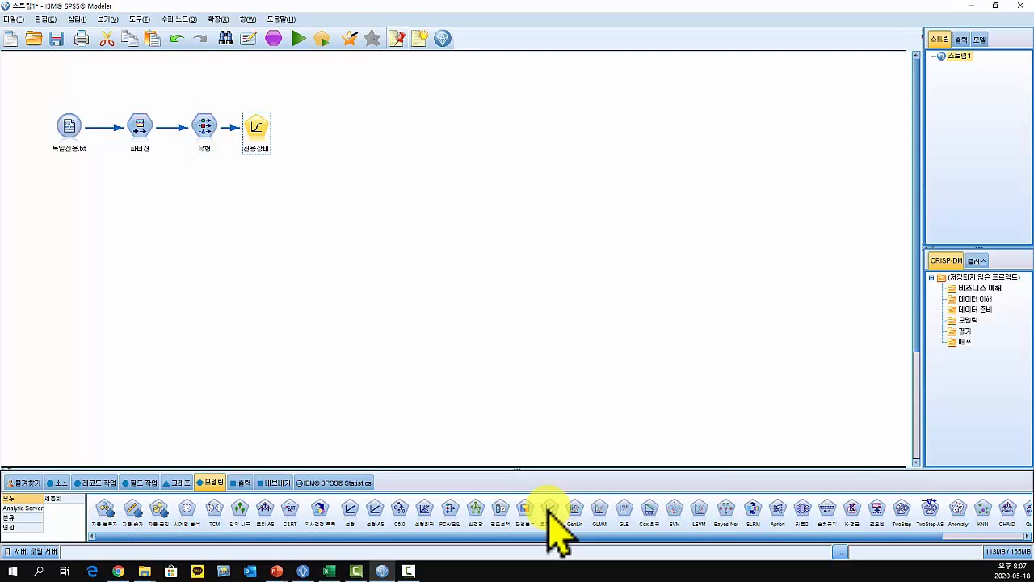
# Set the logistic node's multinomial method to 후진 단계선택법 (backward stepwise) and run the model
pyautogui.doubleClick(258, 128)
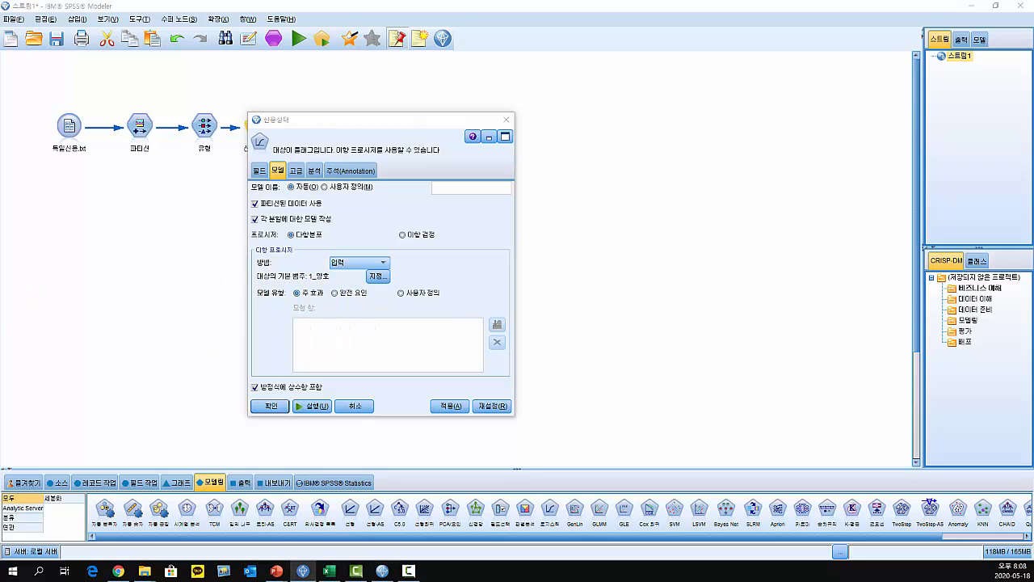
pyautogui.click(382, 267)
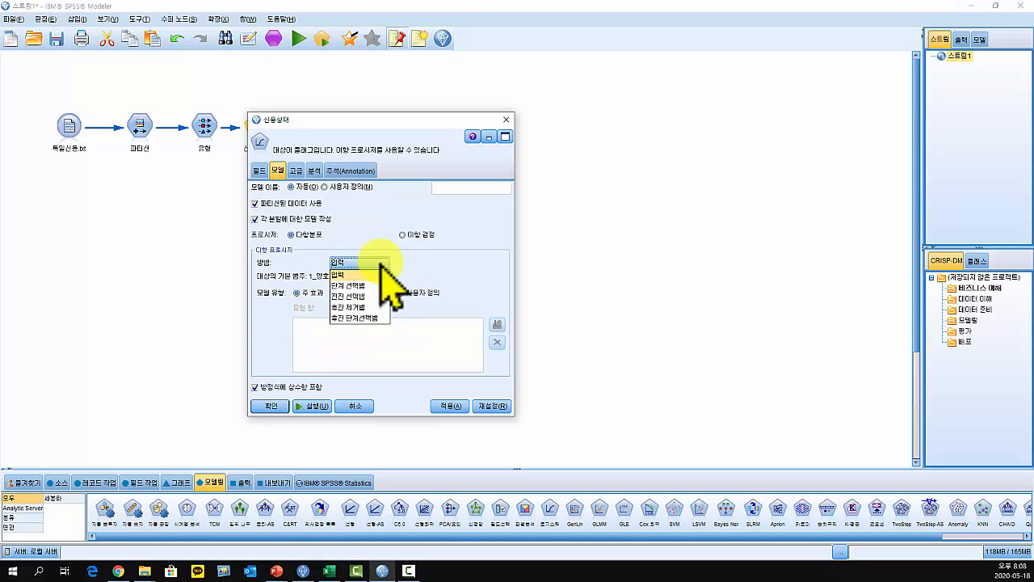
pyautogui.click(360, 318)
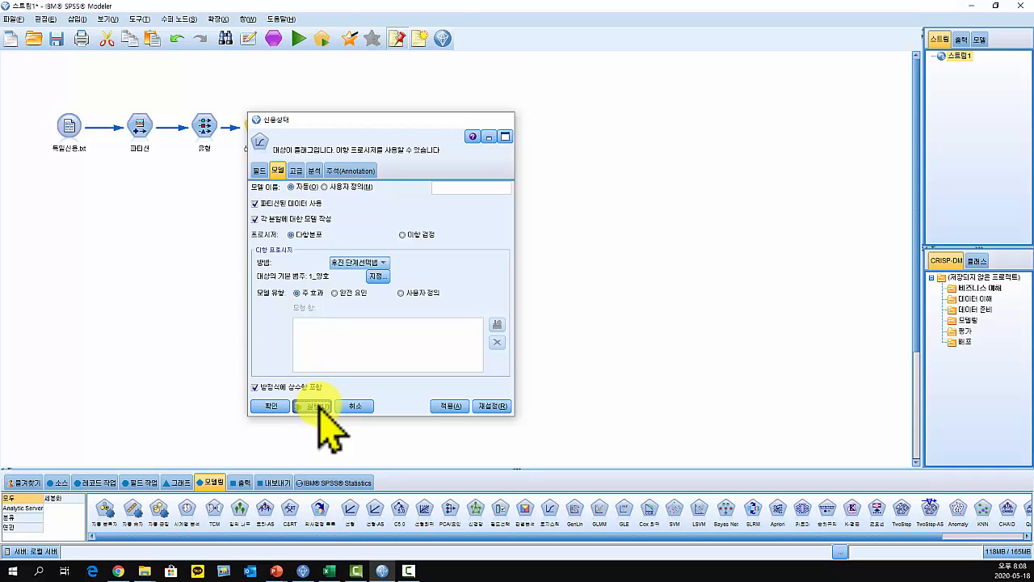
pyautogui.click(317, 406)
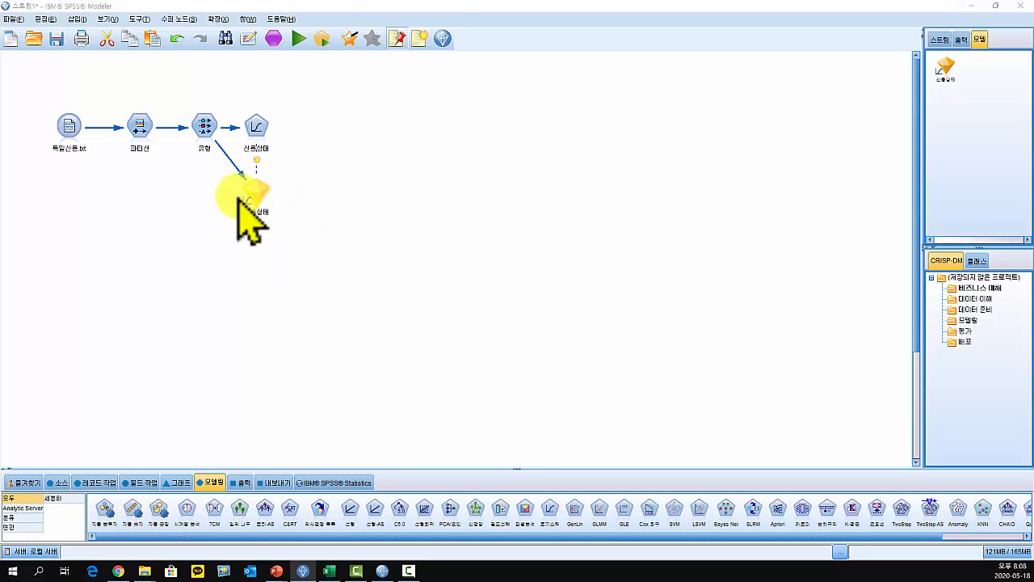
# Open the generated 신용상태 model nugget and expand the equations for 1_양호 and 2_불량
pyautogui.click(261, 194)
pyautogui.doubleClick(260, 195)
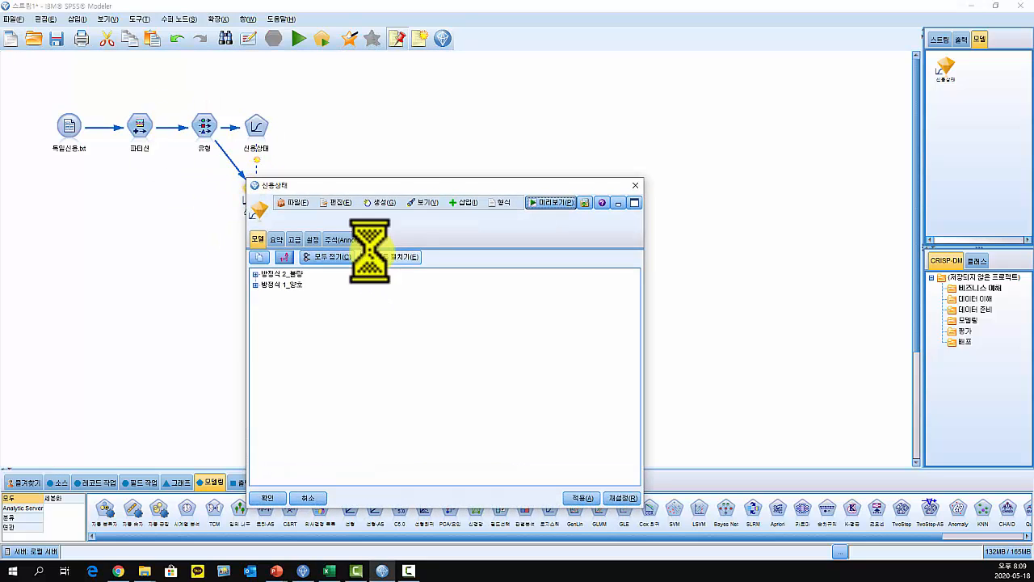
pyautogui.moveTo(427, 189); pyautogui.dragTo(491, 135)
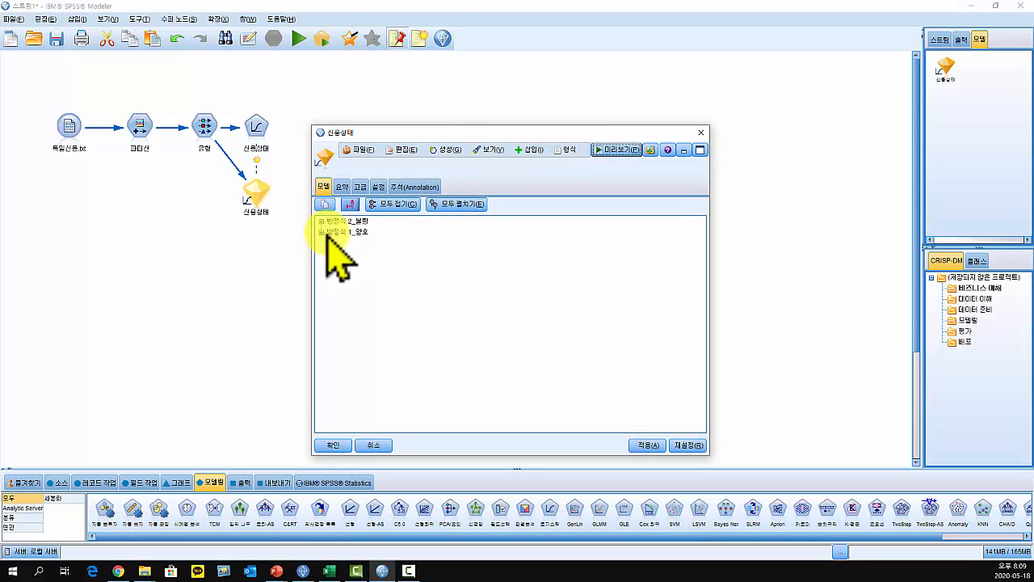
pyautogui.click(322, 232)
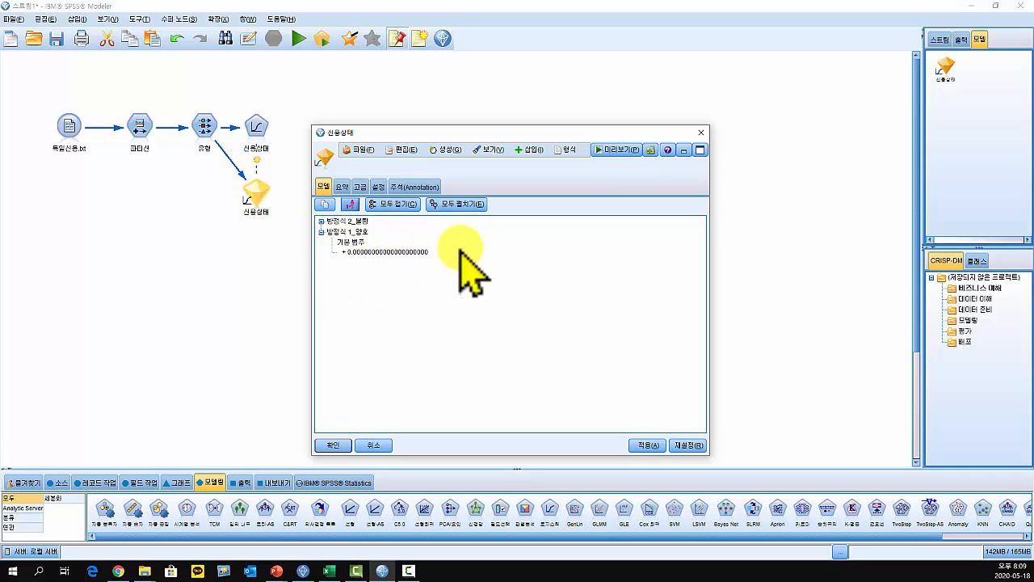
pyautogui.click(321, 220)
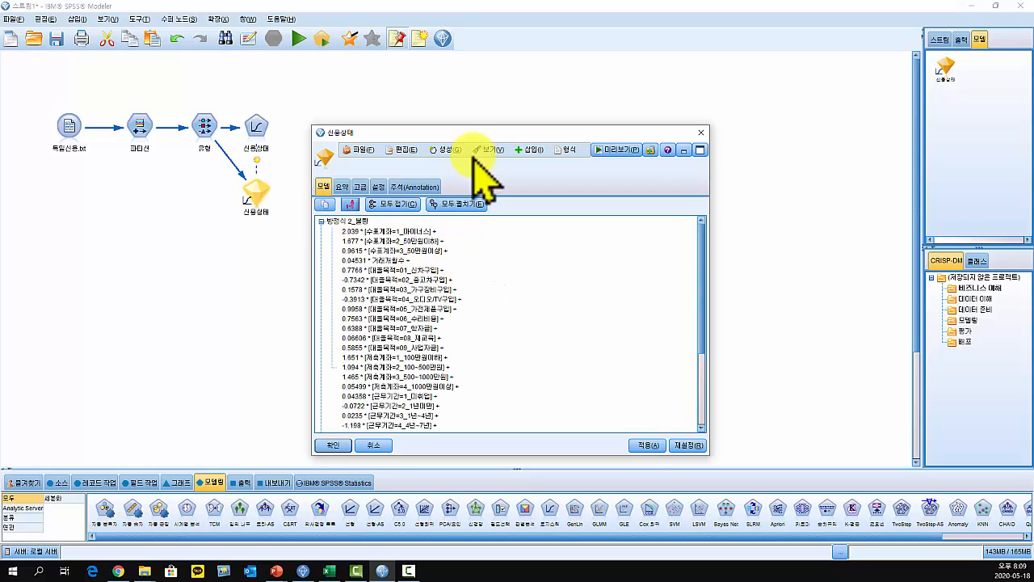
# Review the remaining terms and constants of the 2_불량 and 1_양호 equations, and close the model nugget
pyautogui.moveTo(462, 125); pyautogui.dragTo(455, 18)
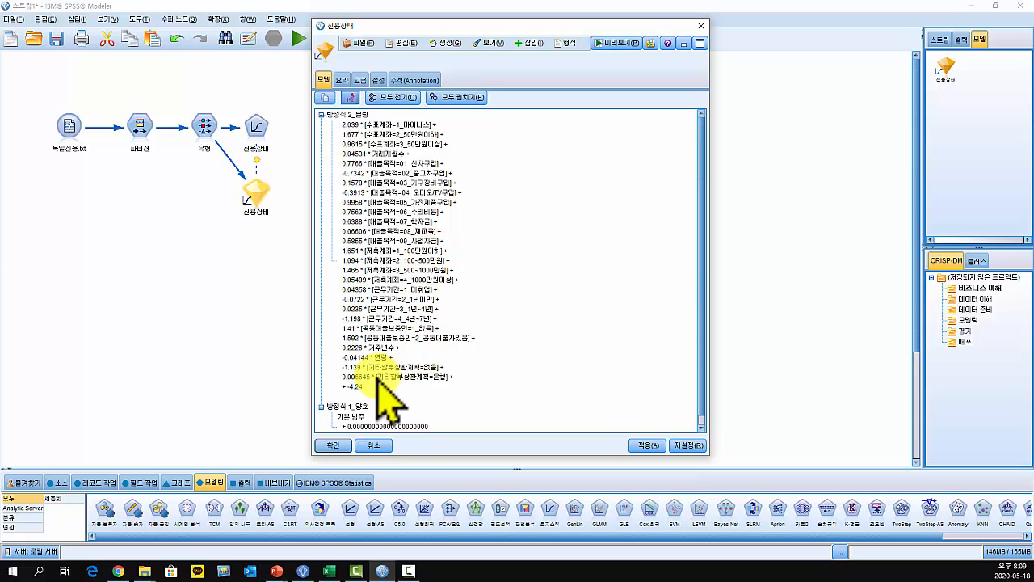
pyautogui.click(333, 445)
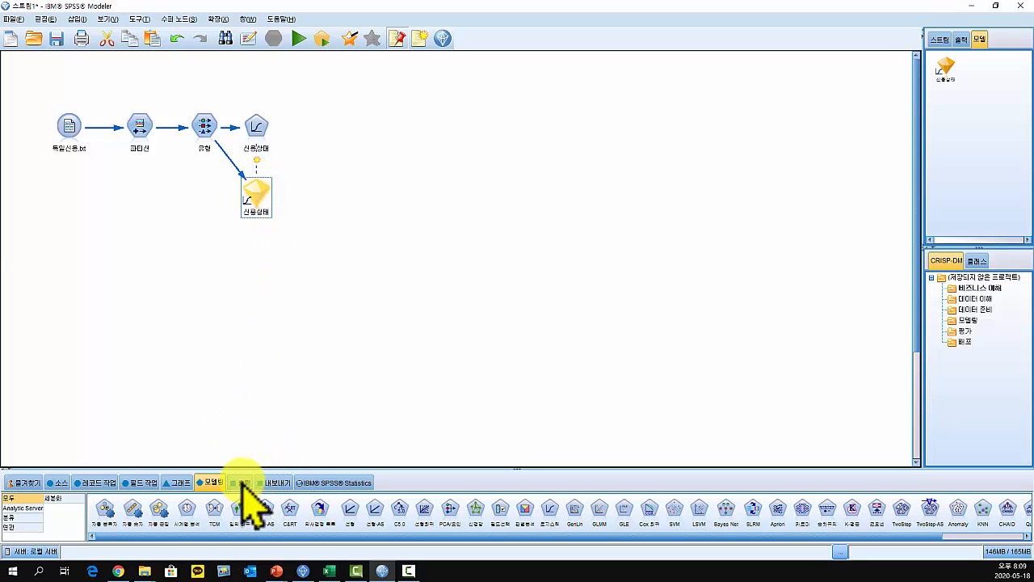
# Attach a 테이블 (Table) output node to the 신용상태 model nugget, place it beside the logistic node, and run it
pyautogui.click(242, 483)
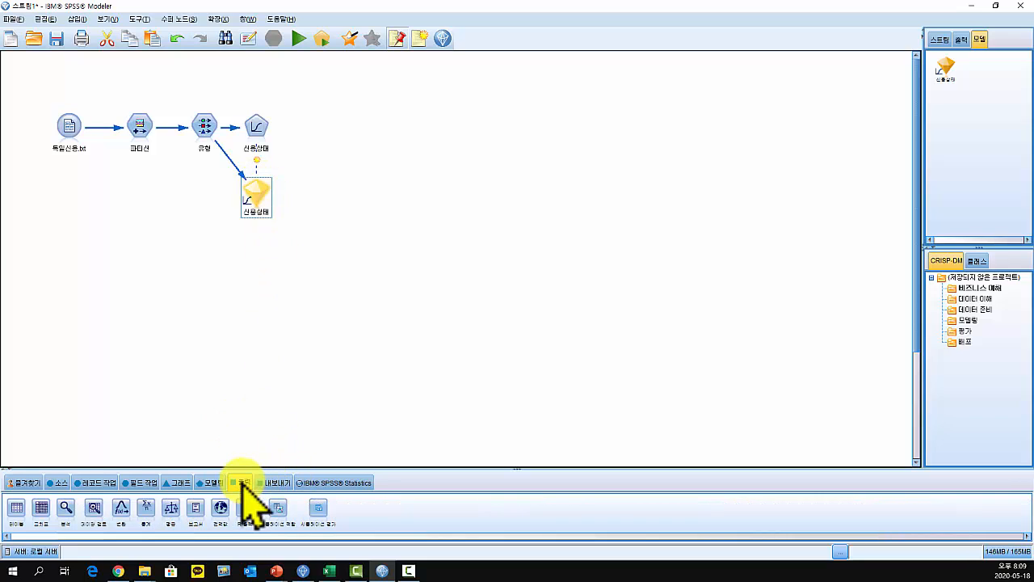
pyautogui.doubleClick(16, 509)
pyautogui.moveTo(305, 198); pyautogui.dragTo(321, 117)
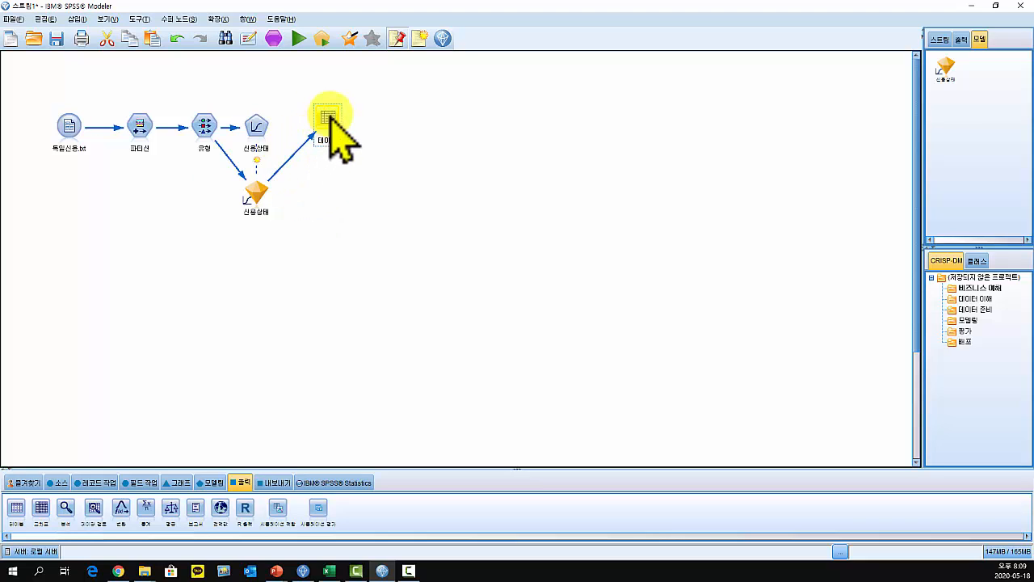
pyautogui.rightClick(326, 113)
pyautogui.click(263, 341)
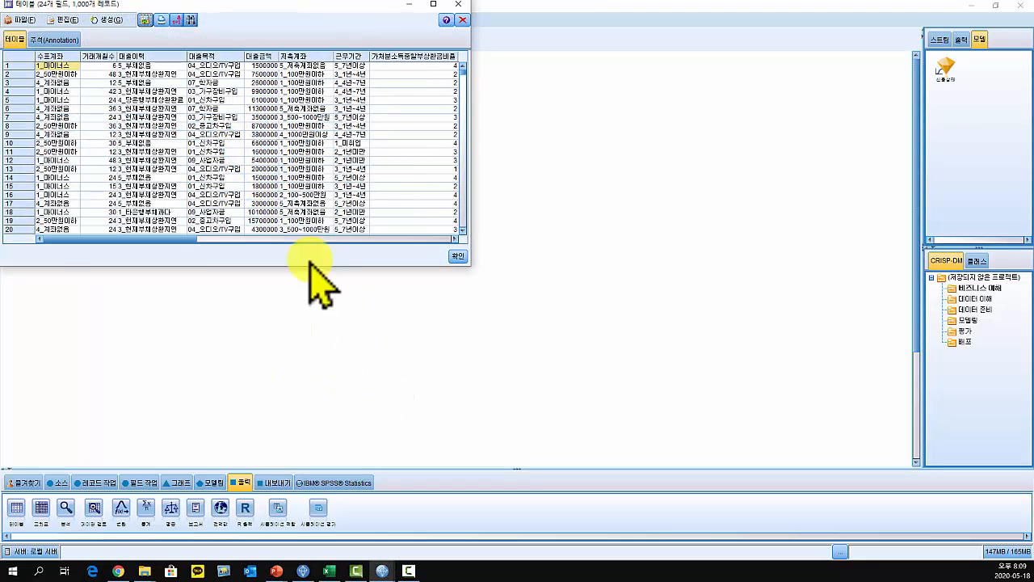
# Examine the SL-신용상태 prediction and SLP-신용상태 probability fields in the enlarged table output, and close it
pyautogui.moveTo(469, 268); pyautogui.dragTo(646, 354)
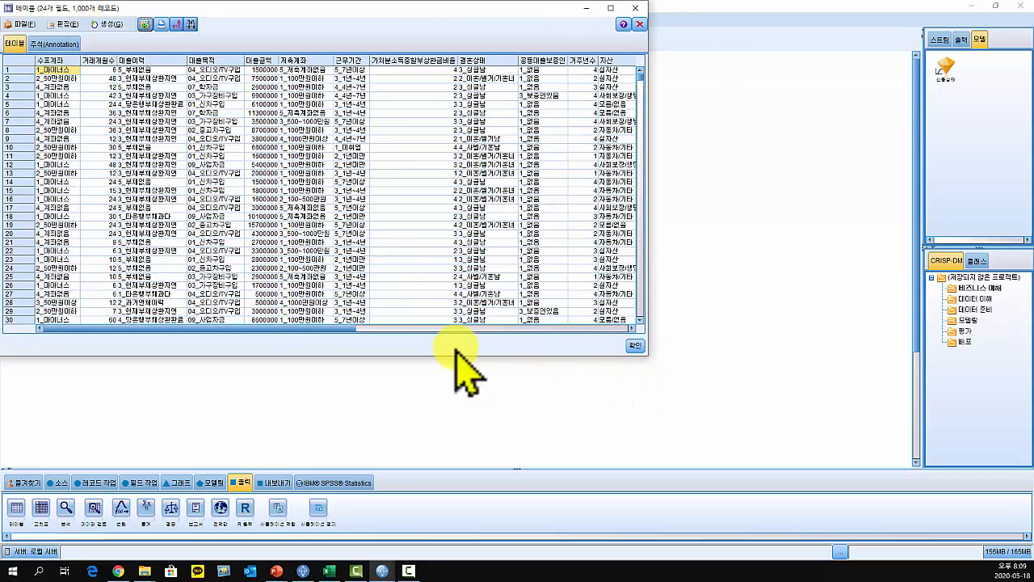
pyautogui.moveTo(326, 328); pyautogui.dragTo(610, 326)
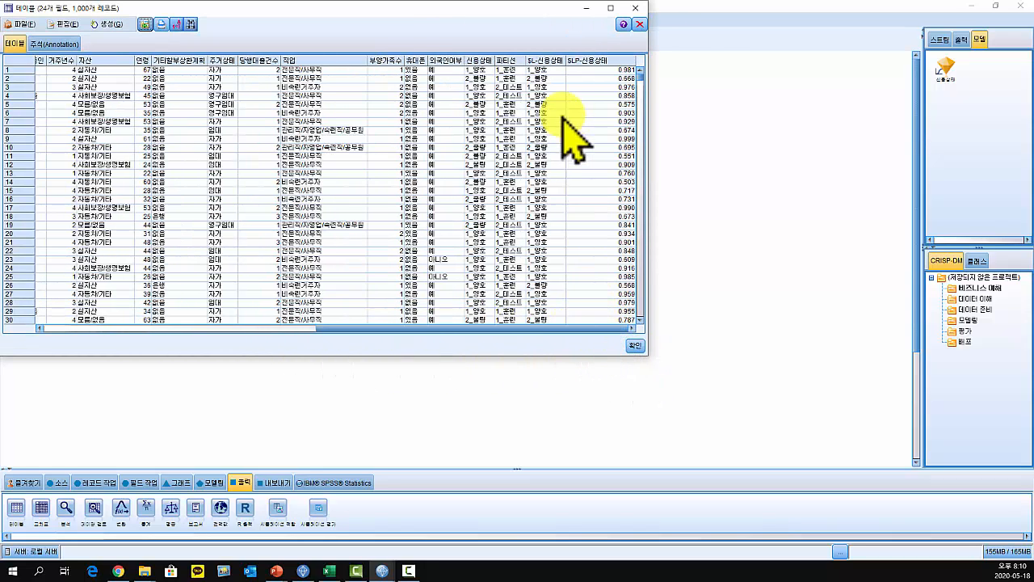
pyautogui.click(588, 71)
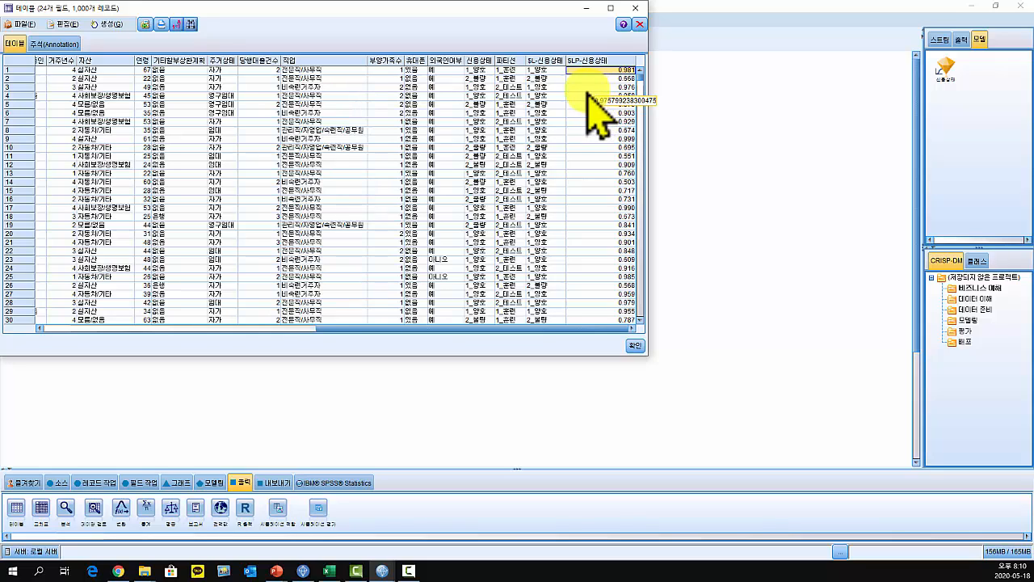
pyautogui.click(635, 7)
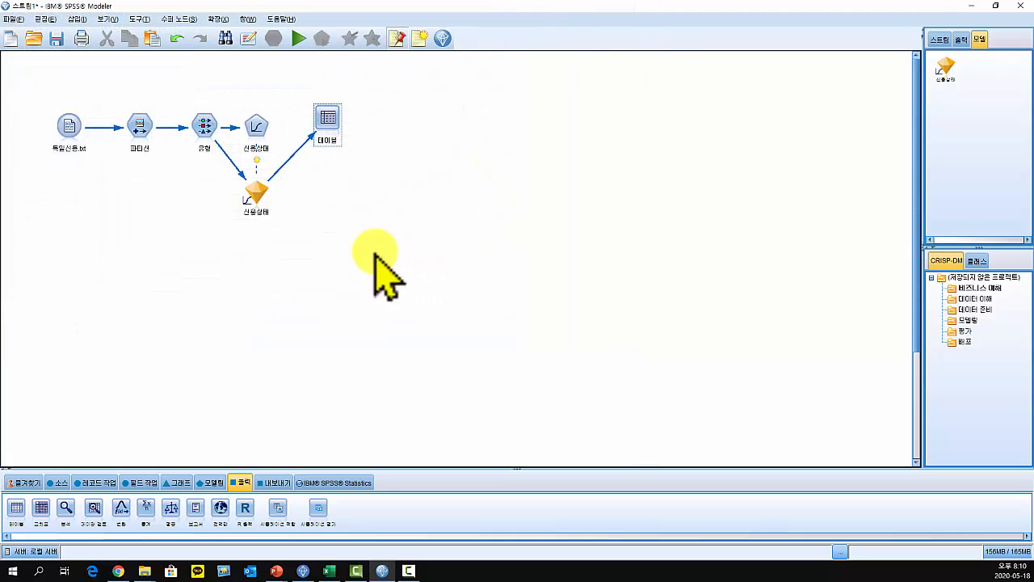
# Enable 예측변수 중요도 계산 (predictor importance) and 원시 성향 스코어 계산 (raw propensity scores) in the logistic node, and rerun the model
pyautogui.doubleClick(257, 127)
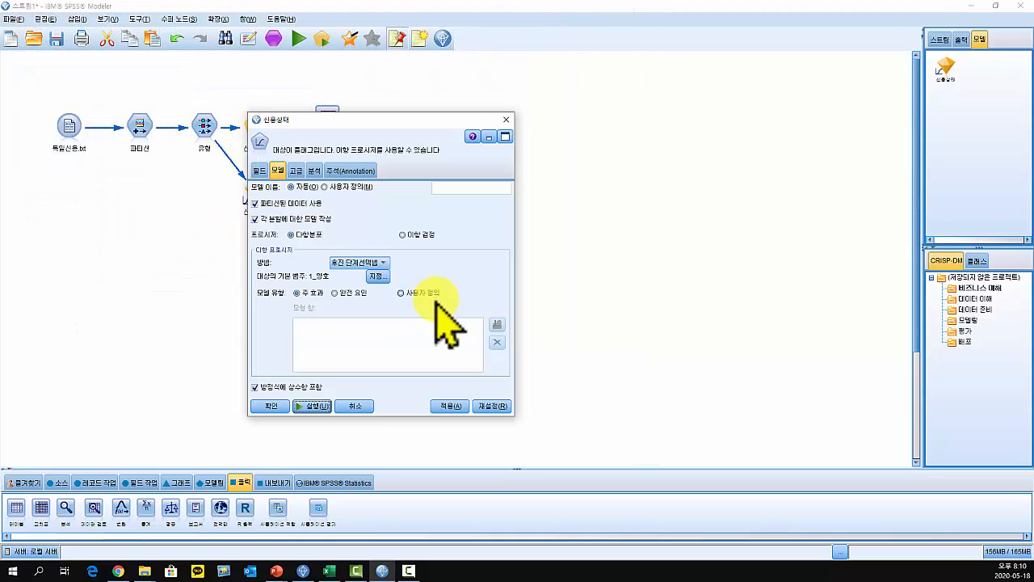
pyautogui.click(297, 171)
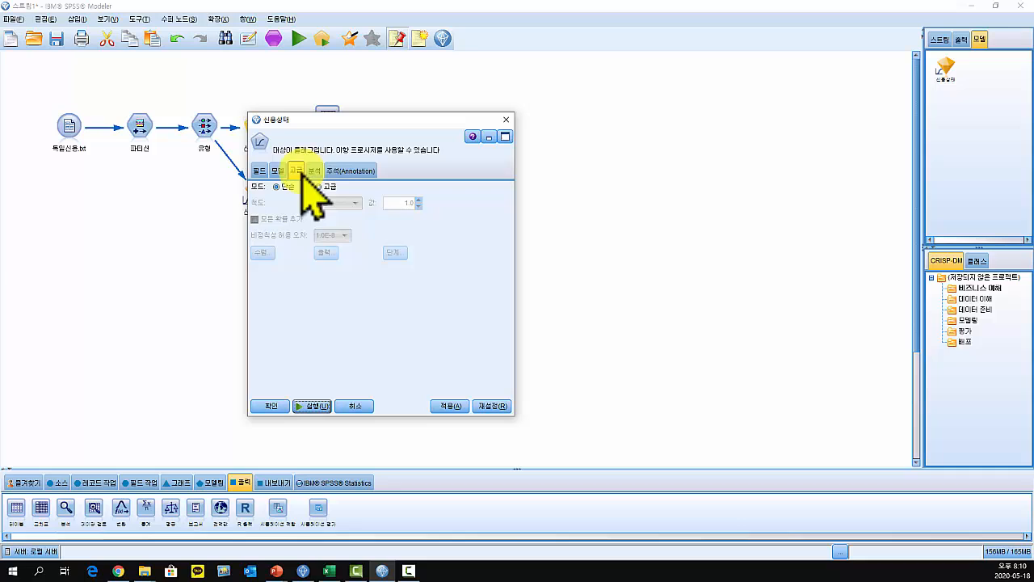
pyautogui.click(258, 171)
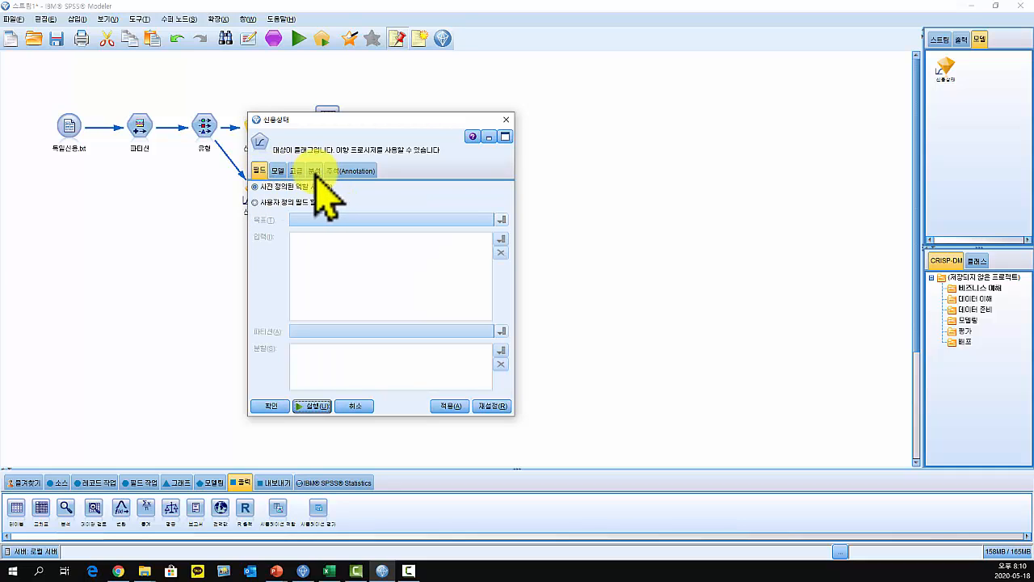
pyautogui.click(278, 171)
pyautogui.click(297, 171)
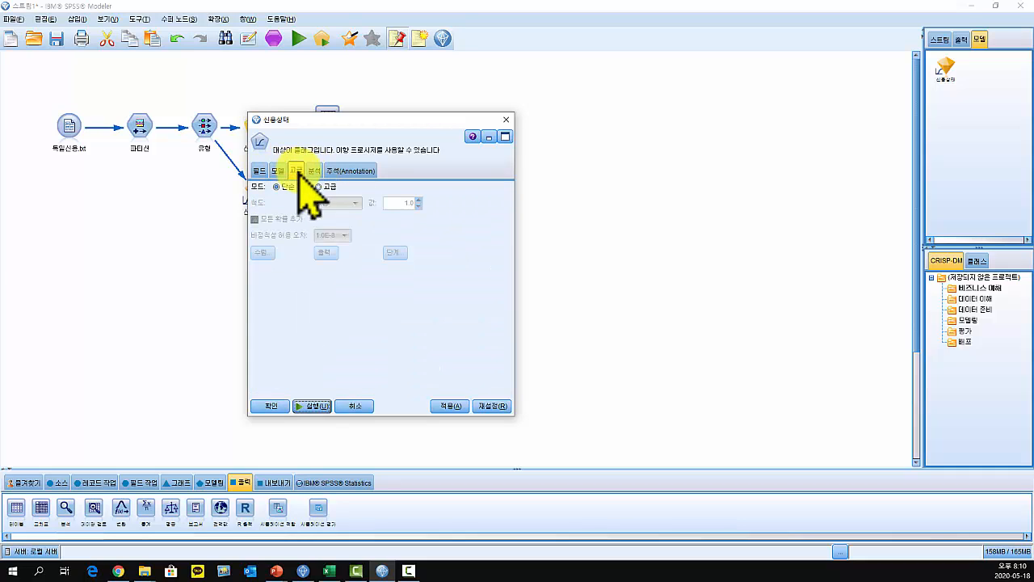
pyautogui.click(315, 171)
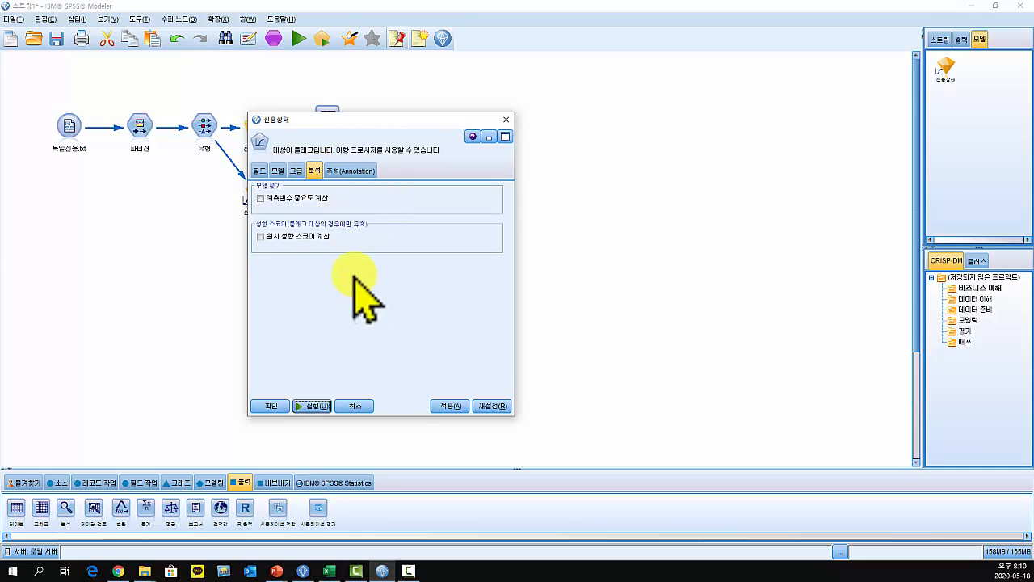
pyautogui.click(260, 198)
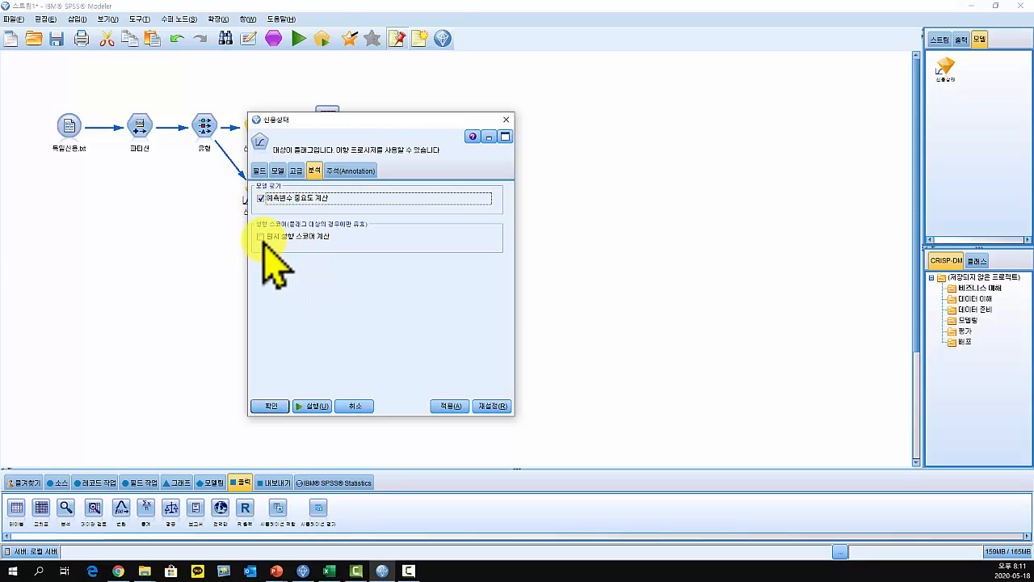
pyautogui.click(260, 235)
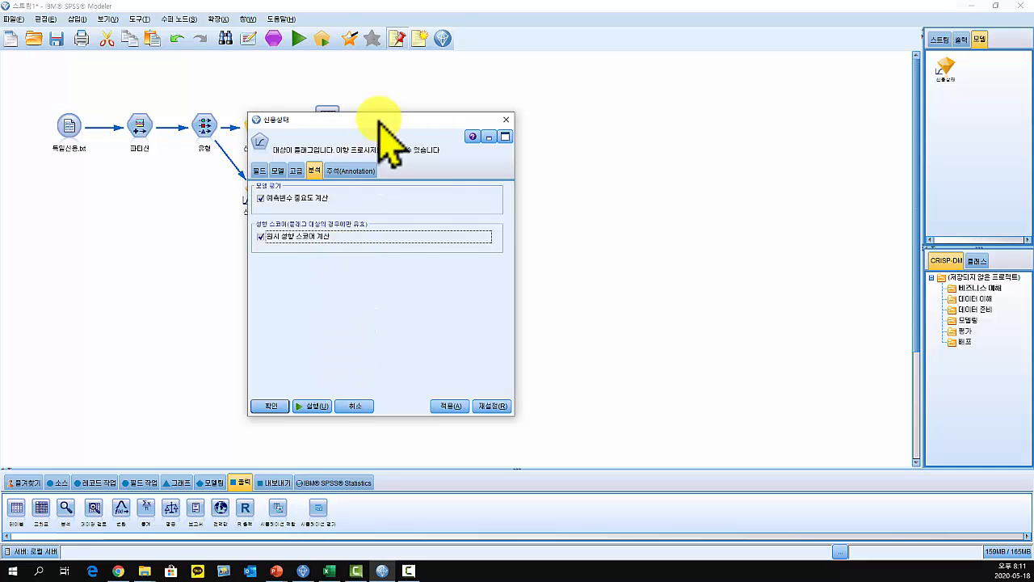
pyautogui.moveTo(370, 119); pyautogui.dragTo(436, 97)
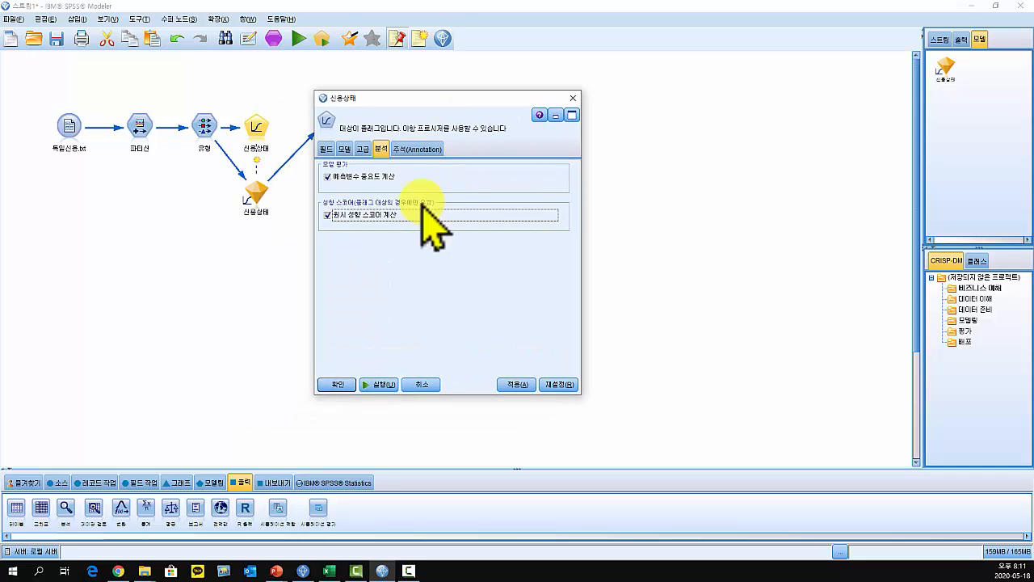
pyautogui.click(383, 385)
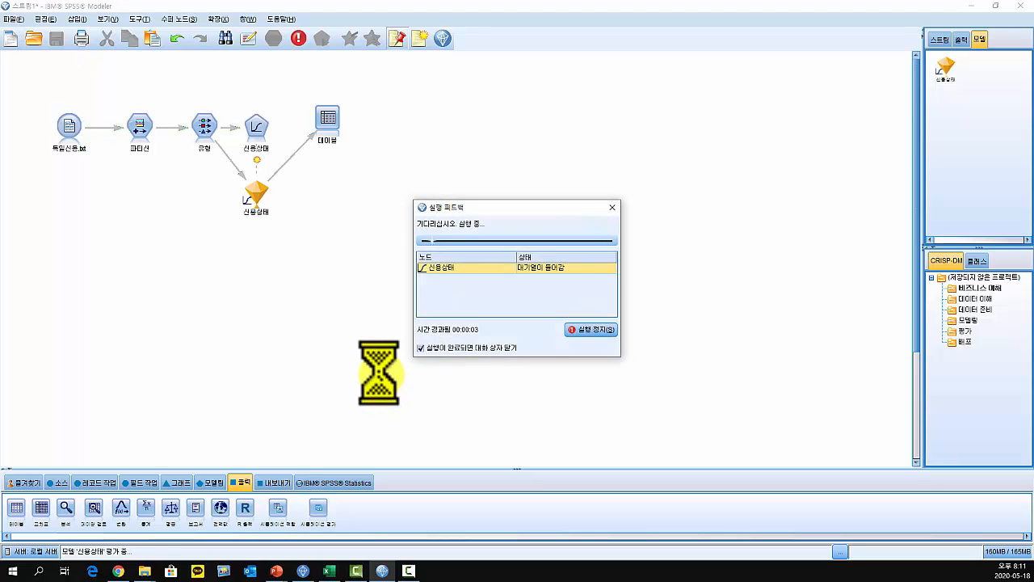
# Open the updated 신용상태 nugget, examine each predictor's importance in the 예측변수 중요도 chart, and close it
pyautogui.doubleClick(257, 182)
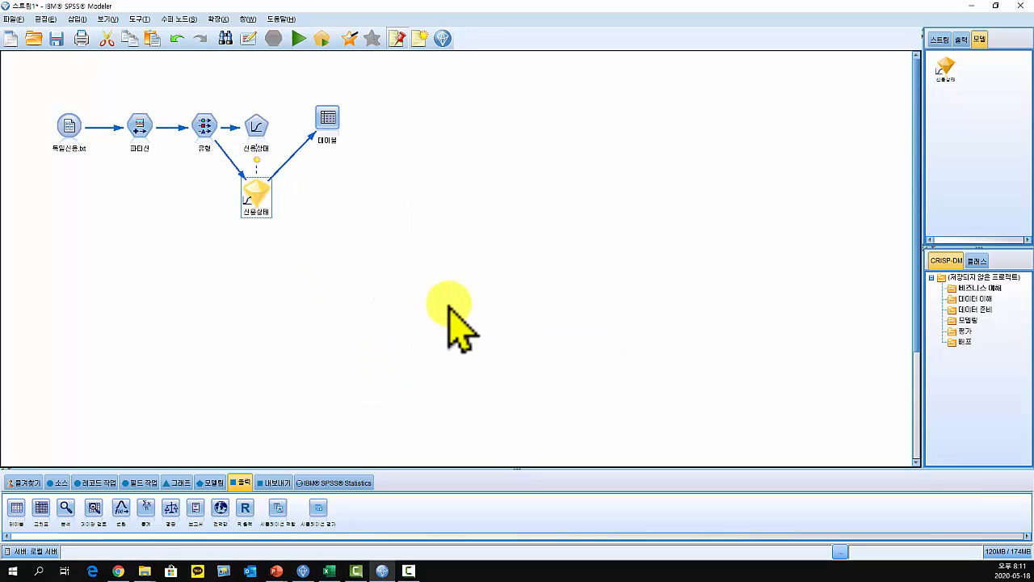
pyautogui.moveTo(516, 181); pyautogui.dragTo(386, 58)
pyautogui.moveTo(505, 207)
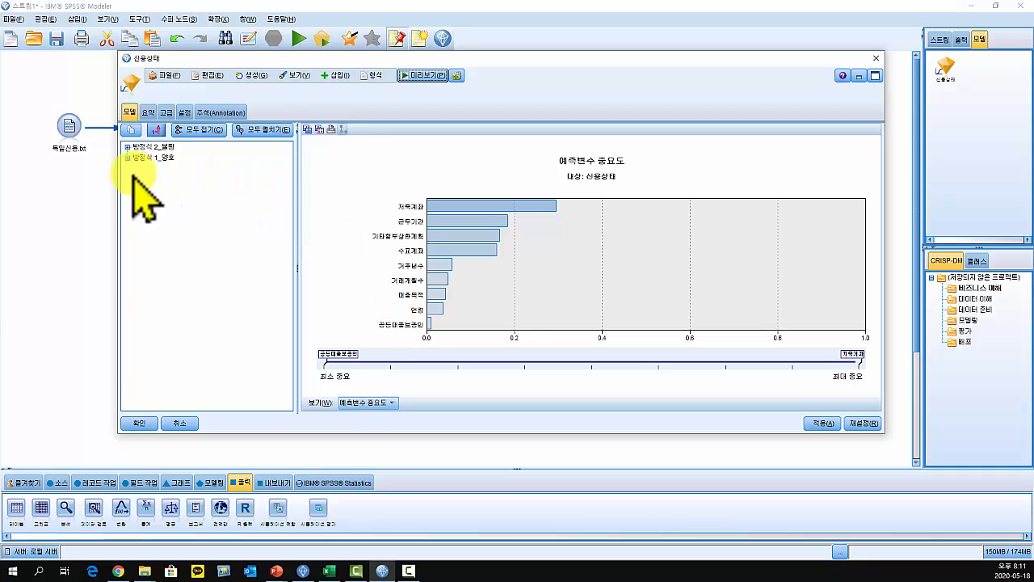
pyautogui.moveTo(429, 328)
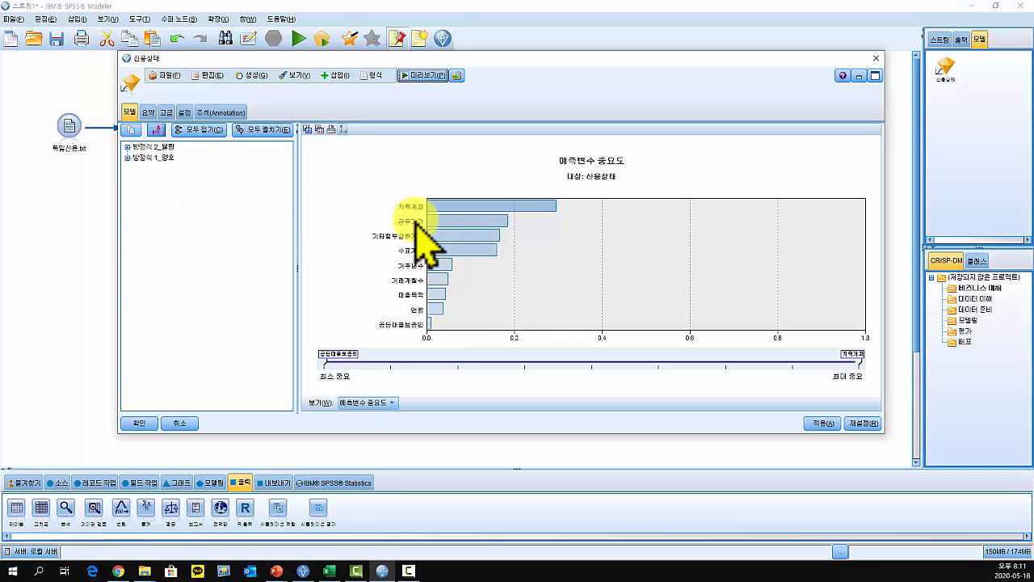
pyautogui.moveTo(512, 204)
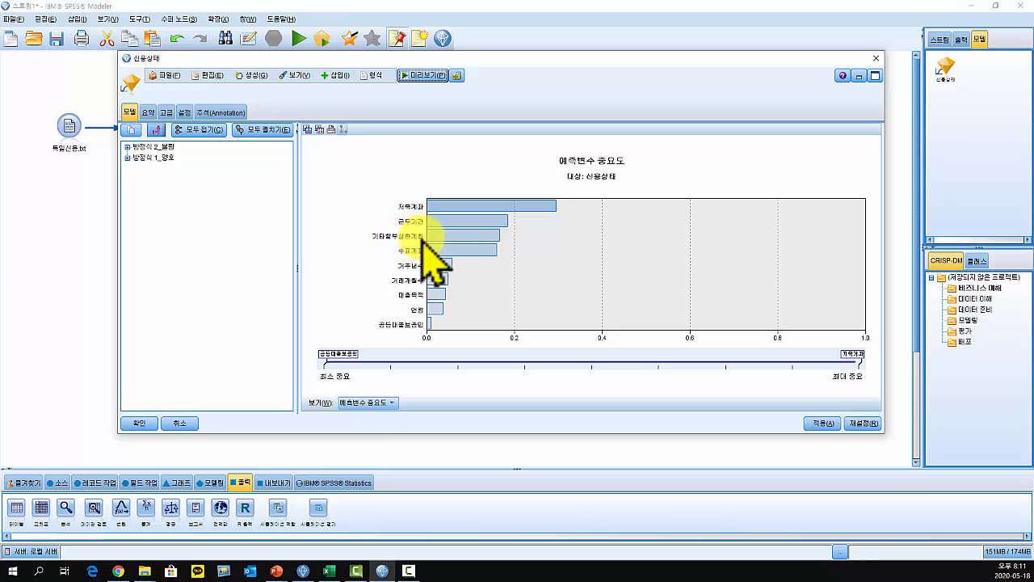
pyautogui.moveTo(455, 240)
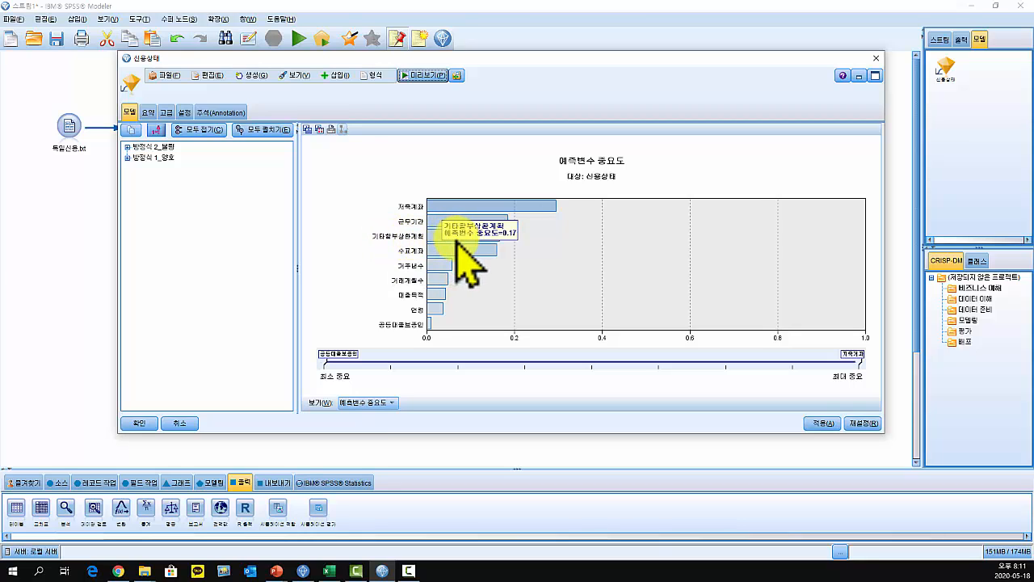
pyautogui.moveTo(440, 268)
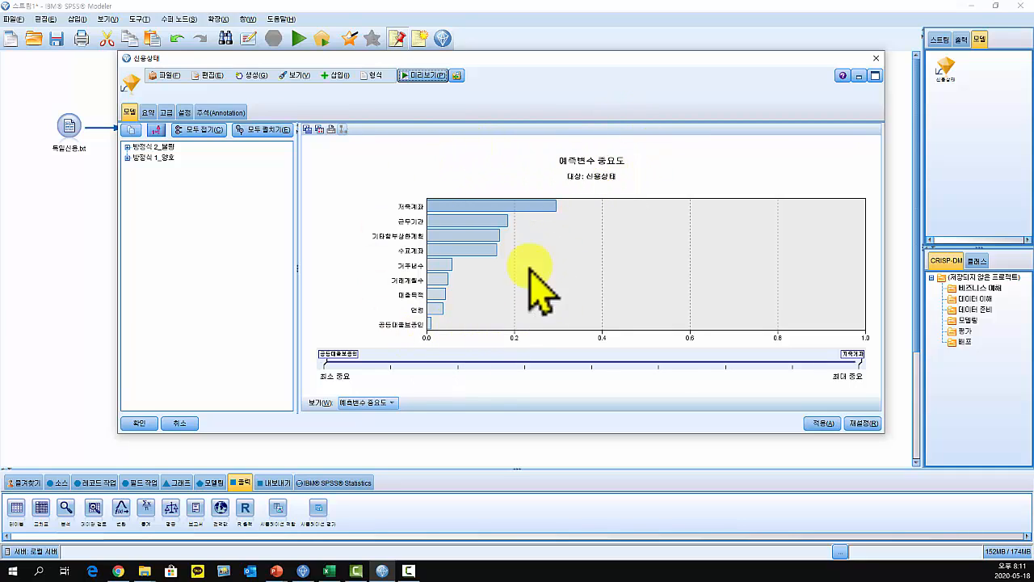
pyautogui.moveTo(429, 207)
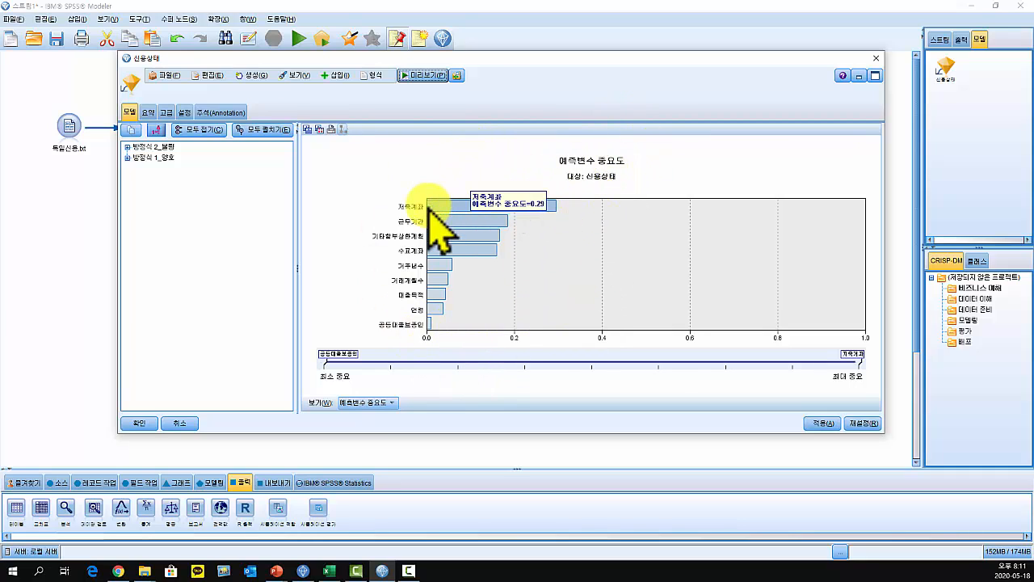
pyautogui.click(876, 59)
# Rerun the 테이블 node, compare the SLRP-신용상태 propensity scores with the SLP-신용상태 probabilities, and close the output
pyautogui.click(328, 120)
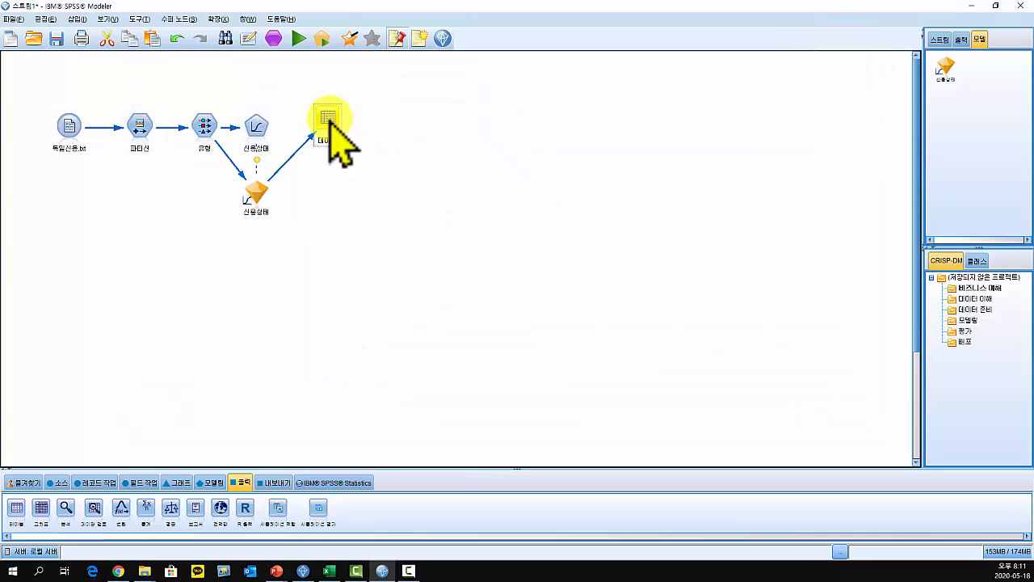
pyautogui.rightClick(329, 121)
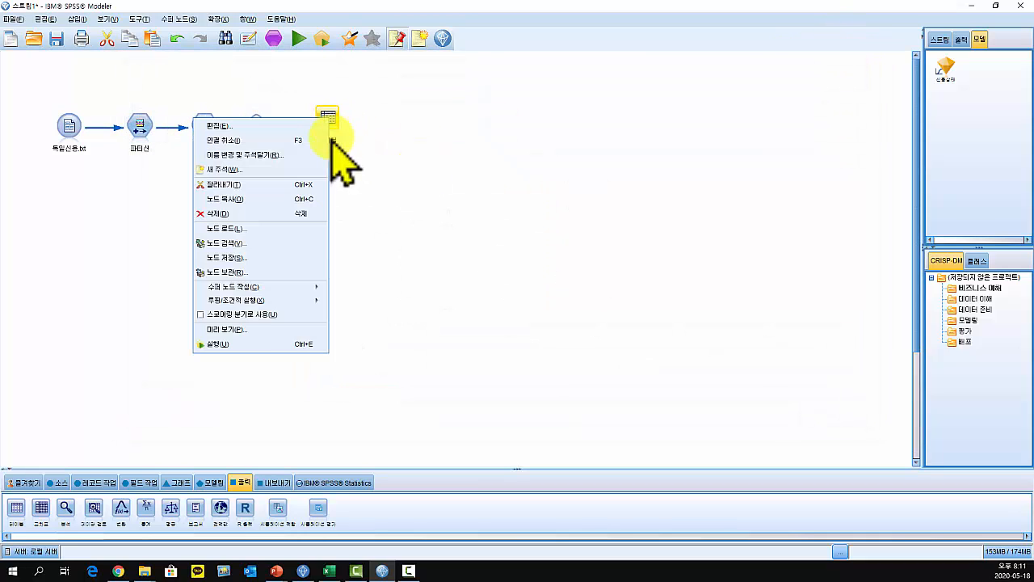
pyautogui.click(243, 346)
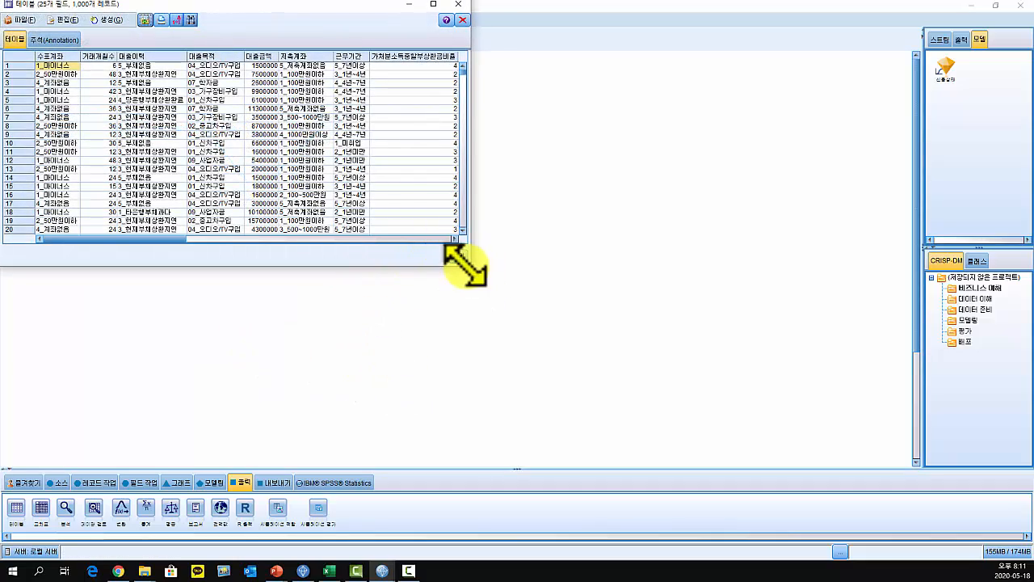
pyautogui.moveTo(463, 262); pyautogui.dragTo(640, 416)
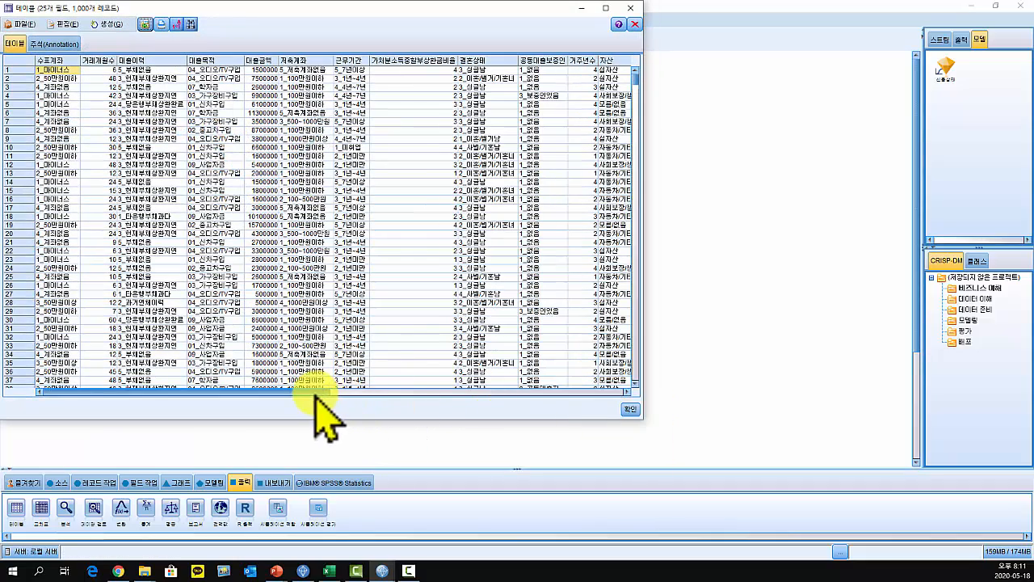
pyautogui.moveTo(316, 392); pyautogui.dragTo(652, 415)
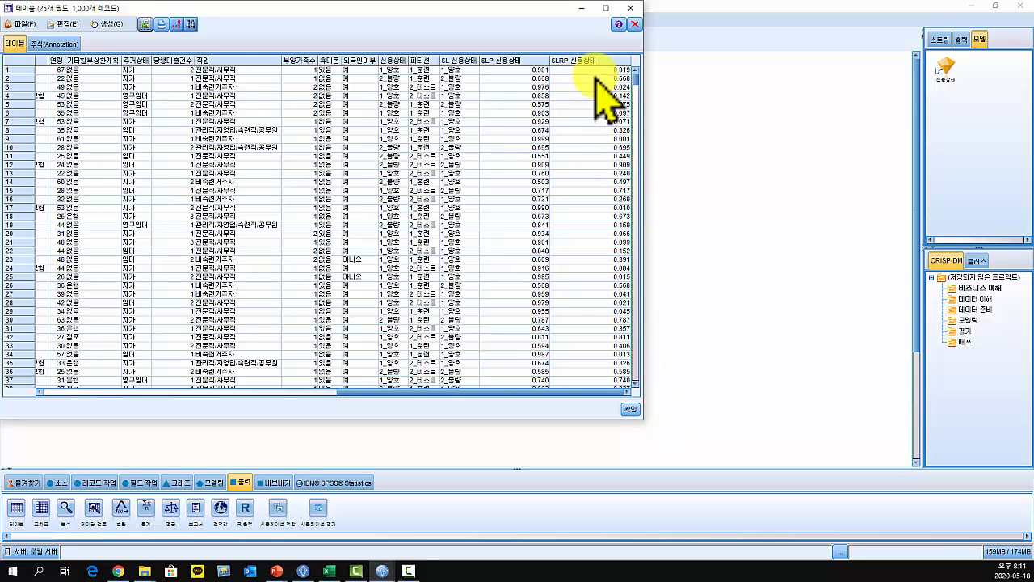
pyautogui.click(577, 71)
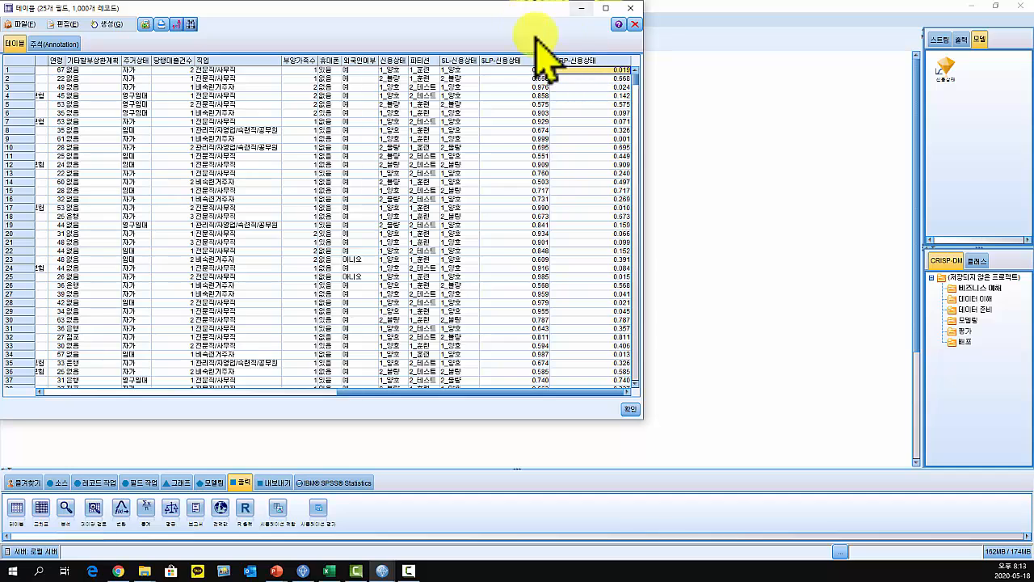
pyautogui.click(631, 10)
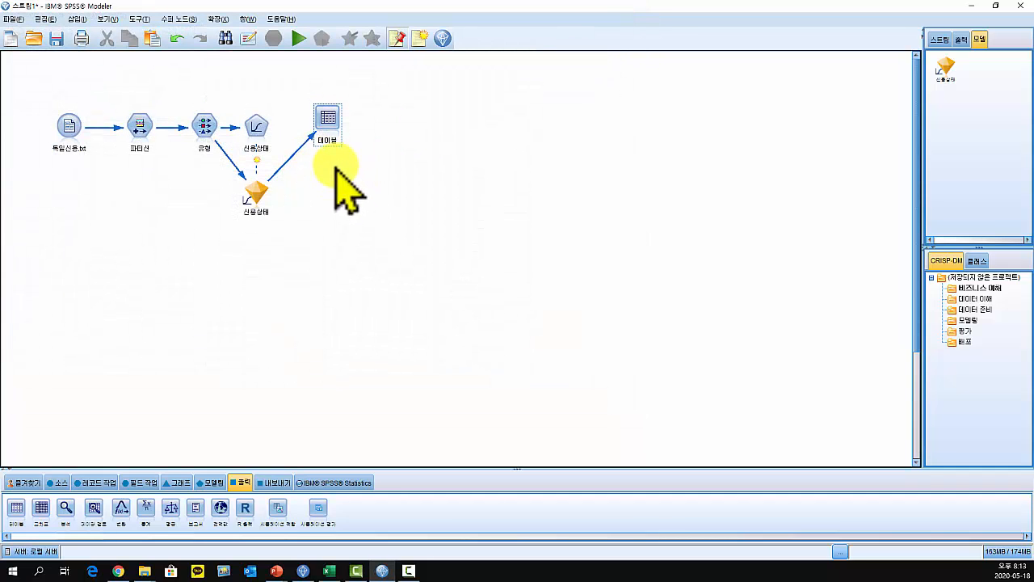
# Open the 신용상태 nugget's advanced (고급) output and enlarge its window to show the 케이스 처리 요약 table
pyautogui.doubleClick(257, 192)
pyautogui.moveTo(554, 202); pyautogui.dragTo(385, 91)
pyautogui.click(135, 127)
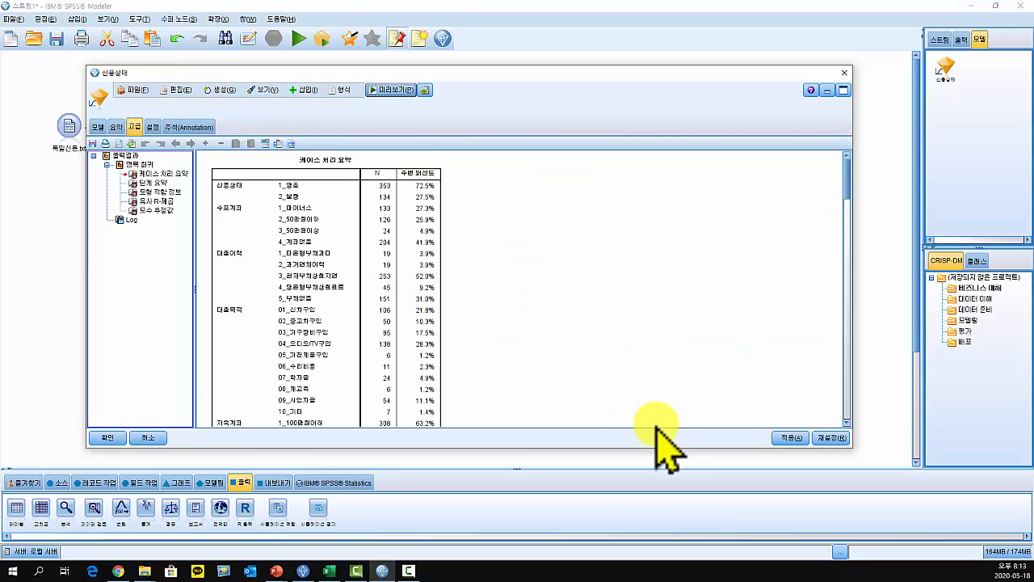
pyautogui.moveTo(541, 446); pyautogui.dragTo(540, 559)
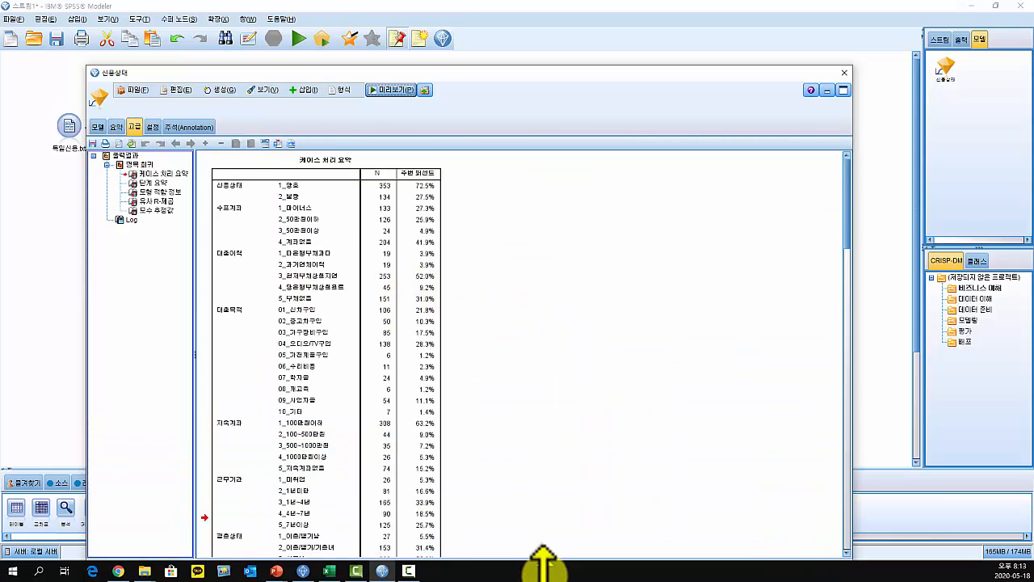
pyautogui.moveTo(444, 87); pyautogui.dragTo(446, 24)
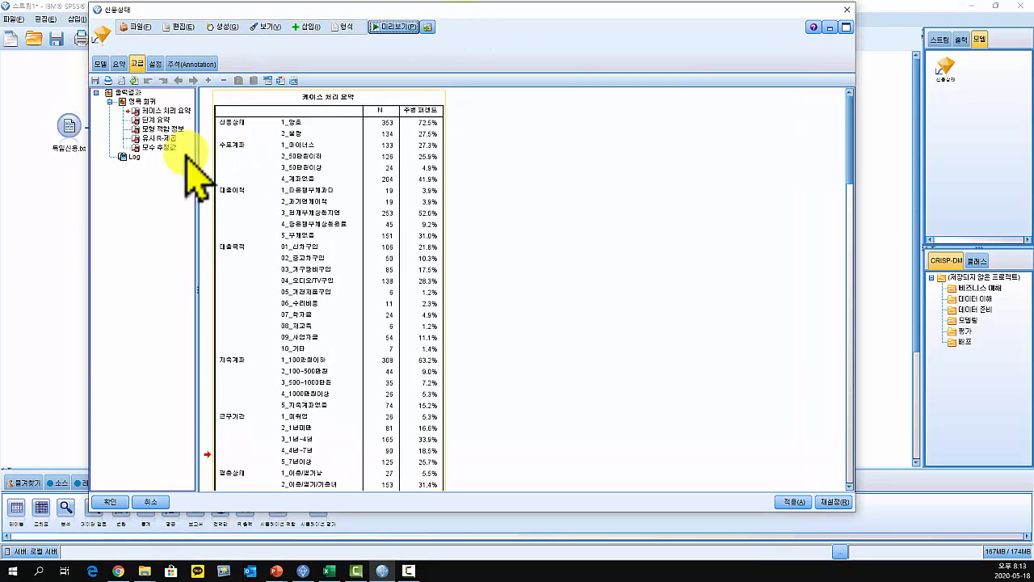
# Examine the remaining advanced output down to the B and Exp(B) columns of the 모수 추정값 table, and close the nugget
pyautogui.scroll(-15, 416, 246)
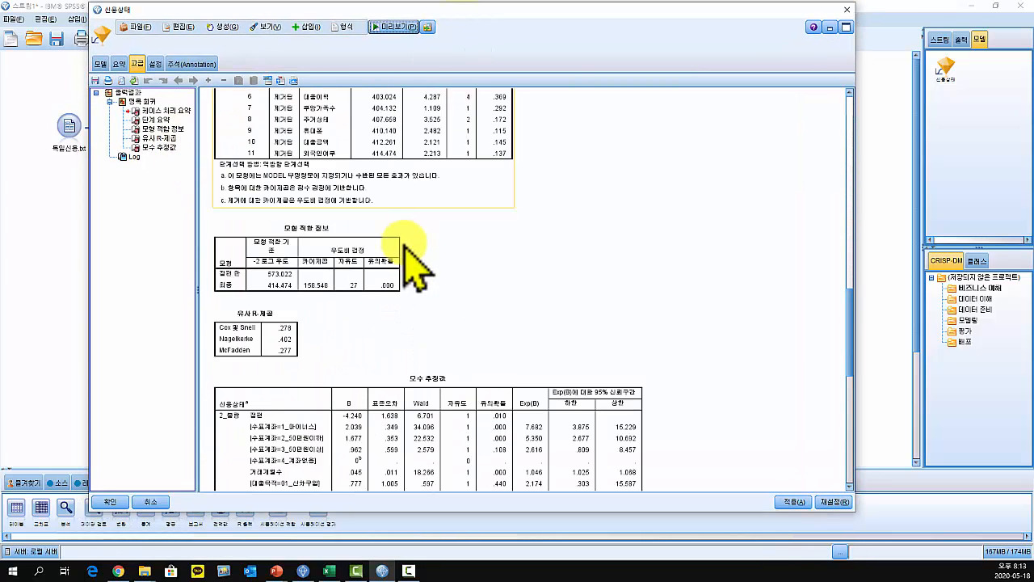
pyautogui.scroll(-3, 504, 269)
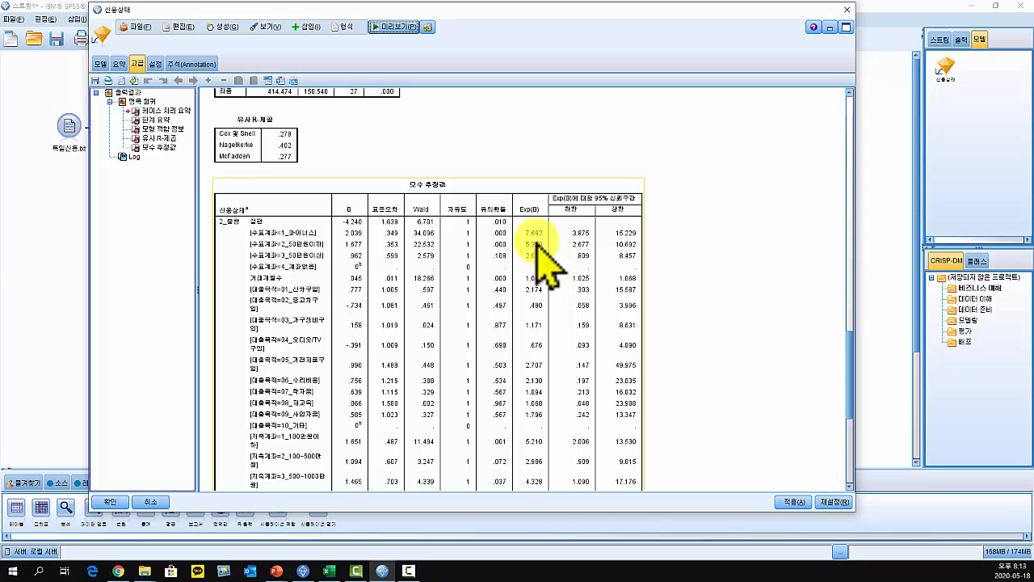
pyautogui.scroll(-1, 531, 231)
pyautogui.scroll(-1, 533, 231)
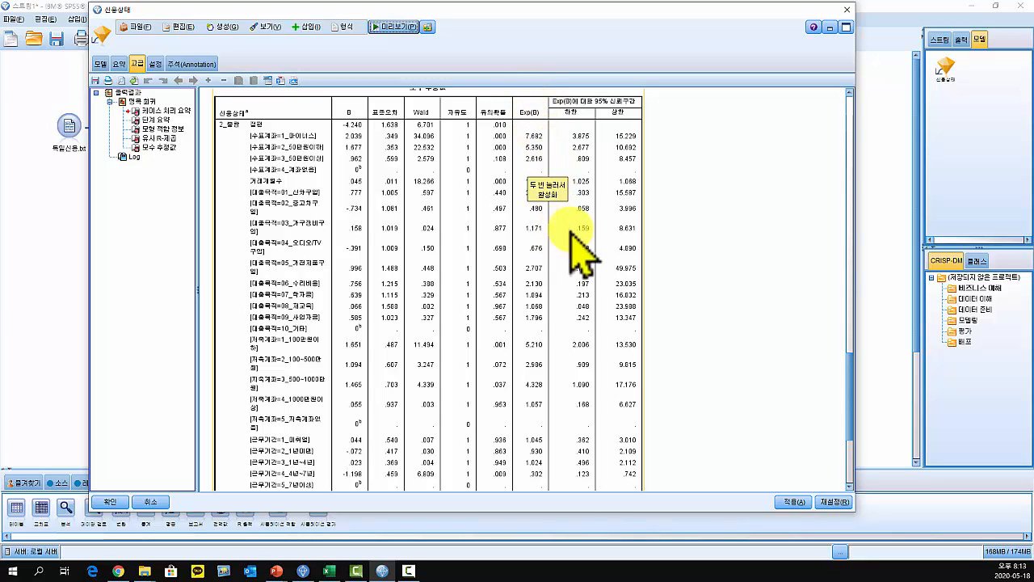
pyautogui.click(268, 186)
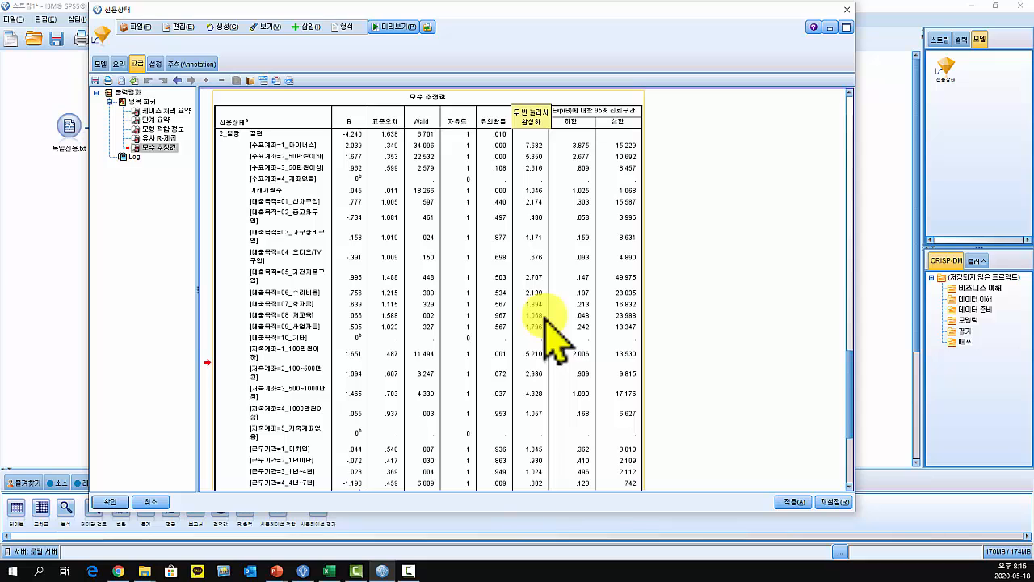
pyautogui.click(846, 9)
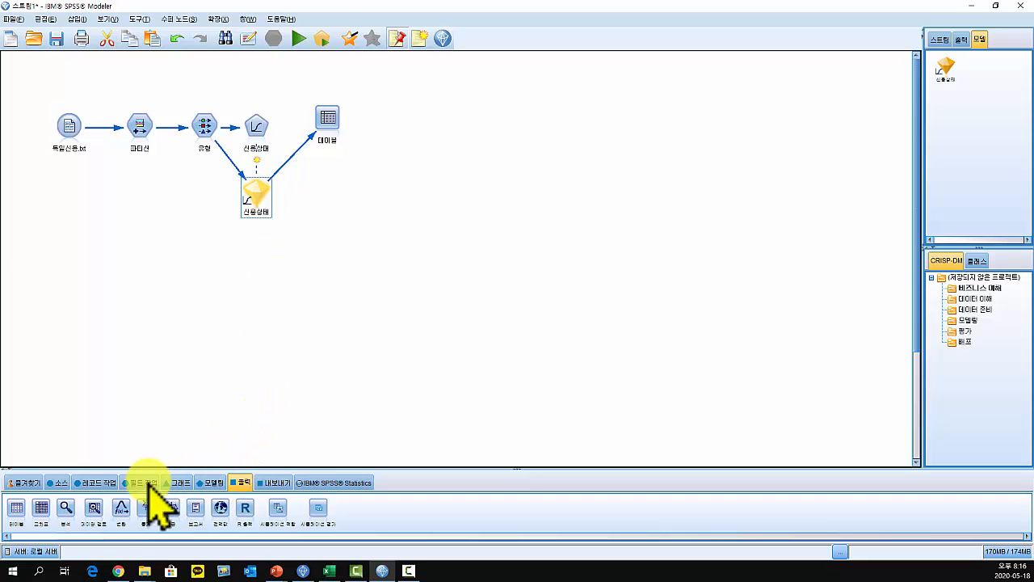
# Attach a 분석 node to the 신용상태 nugget and run it with 성능 평가 and 평가 메트릭 (AUC and Gini) enabled
pyautogui.doubleClick(68, 512)
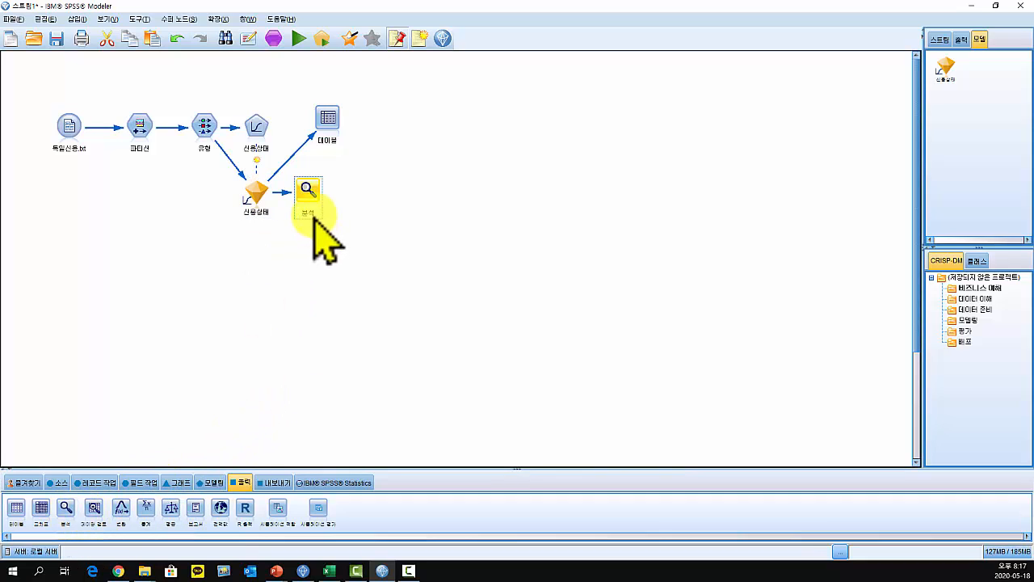
pyautogui.moveTo(314, 203)
pyautogui.mouseDown()
pyautogui.moveTo(342, 195)
pyautogui.moveTo(330, 192)
pyautogui.mouseUp()
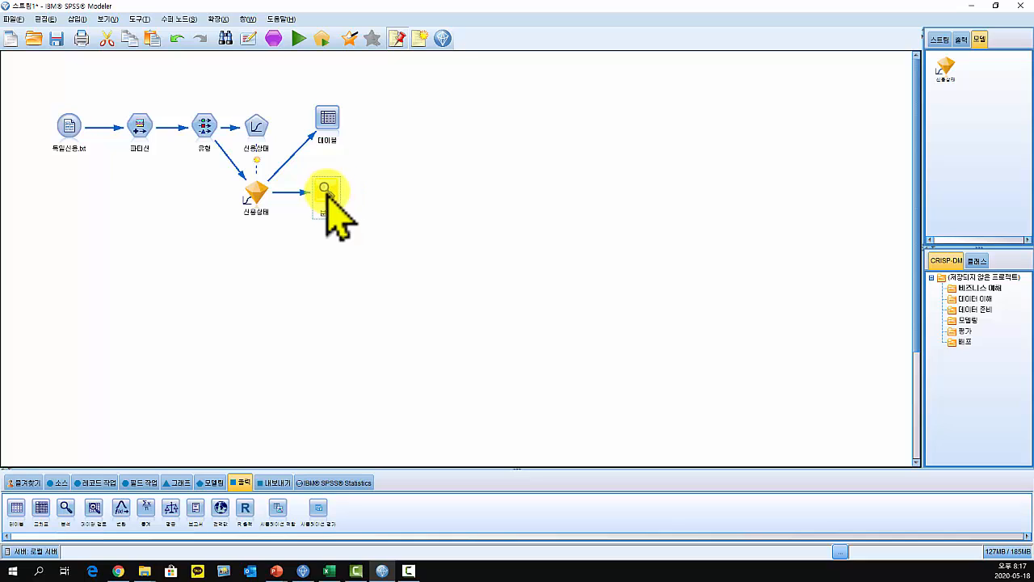
pyautogui.doubleClick(330, 192)
pyautogui.moveTo(456, 194); pyautogui.dragTo(552, 128)
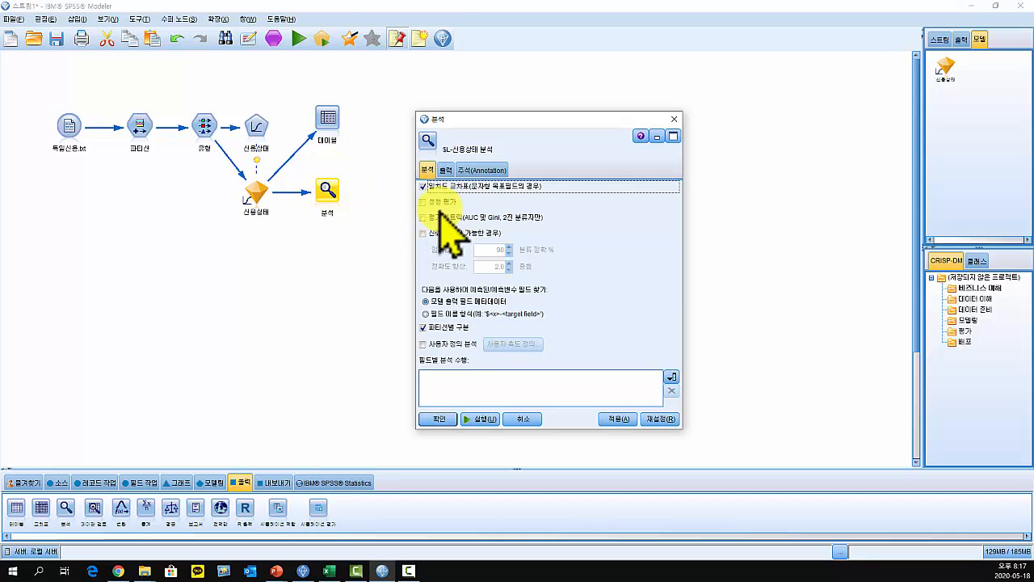
pyautogui.click(422, 201)
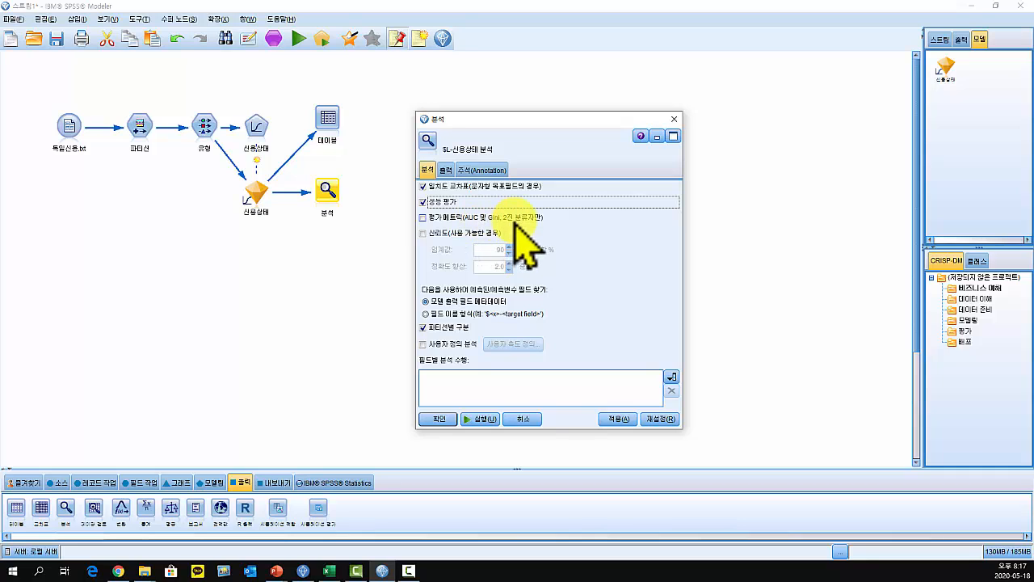
pyautogui.click(423, 218)
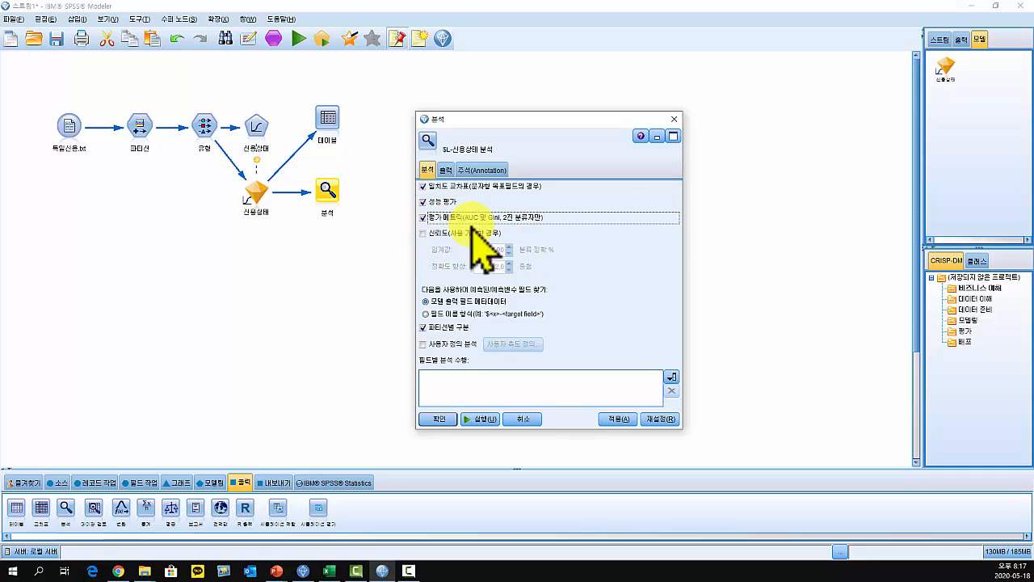
pyautogui.click(485, 419)
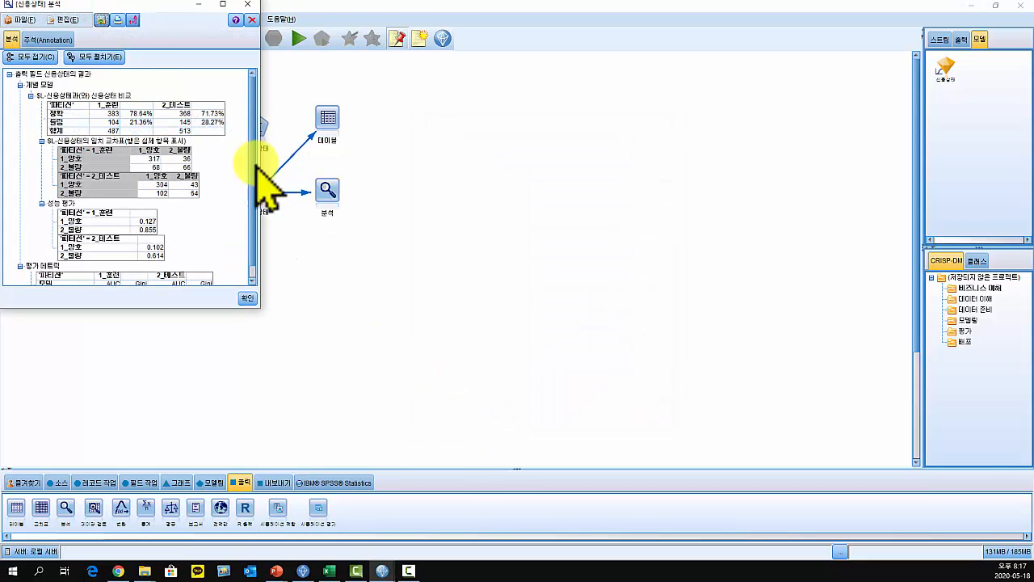
# Enlarge the 분석 output, compare accuracy, 성능 평가, AUC and Gini between the training and test partitions, and close it
pyautogui.moveTo(123, 9); pyautogui.dragTo(545, 53)
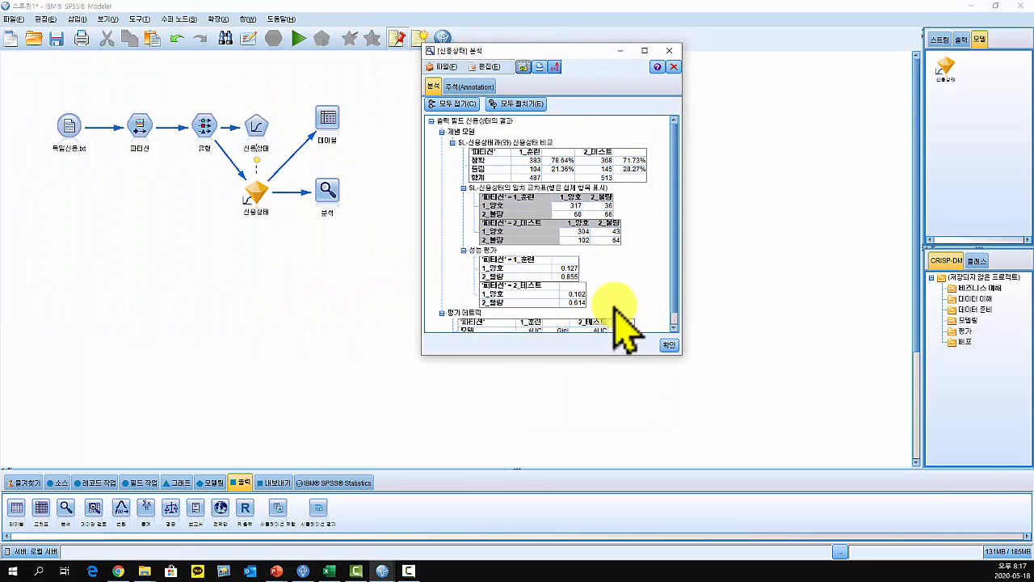
pyautogui.moveTo(681, 353); pyautogui.dragTo(705, 385)
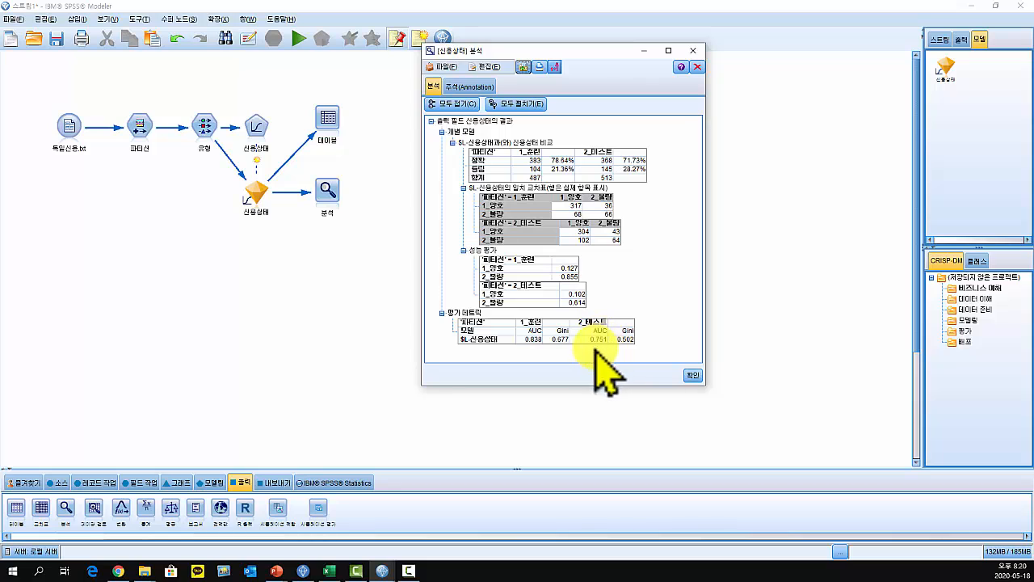
pyautogui.click(693, 376)
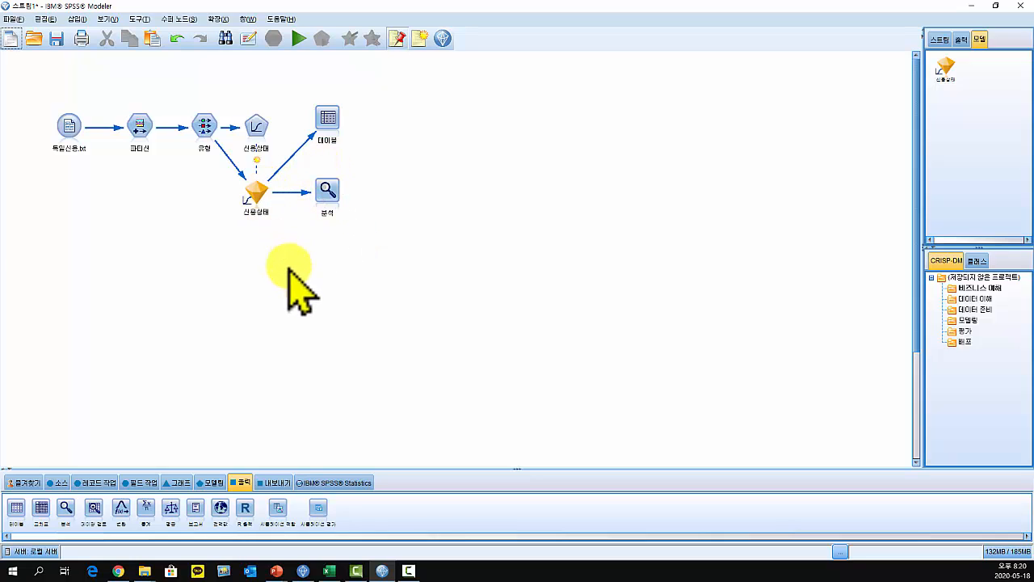
# Connect a 평가 graph node to the 신용상태 nugget and run it as a cumulative 이익 chart split by partition
pyautogui.click(174, 482)
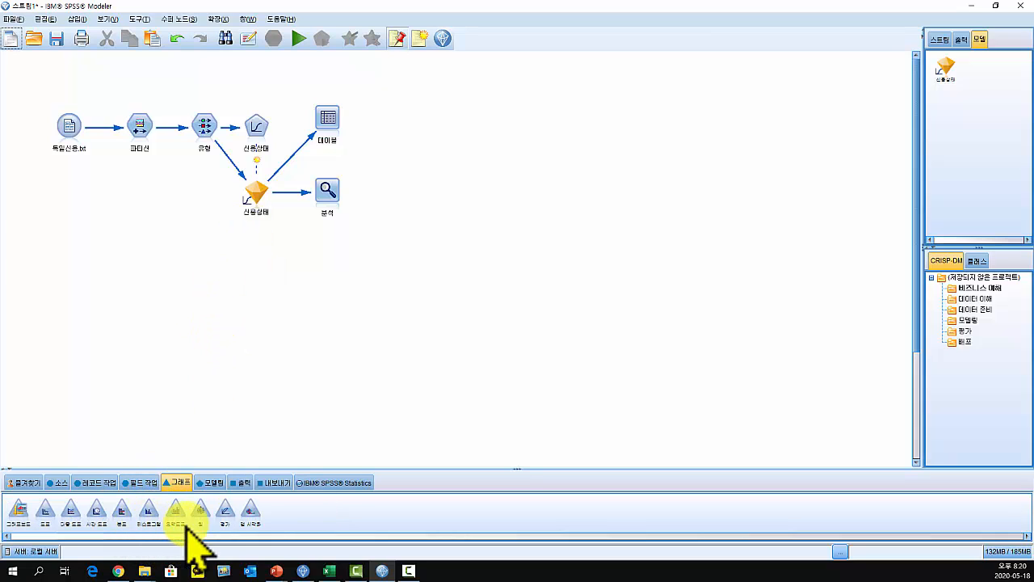
pyautogui.moveTo(224, 508); pyautogui.dragTo(327, 250)
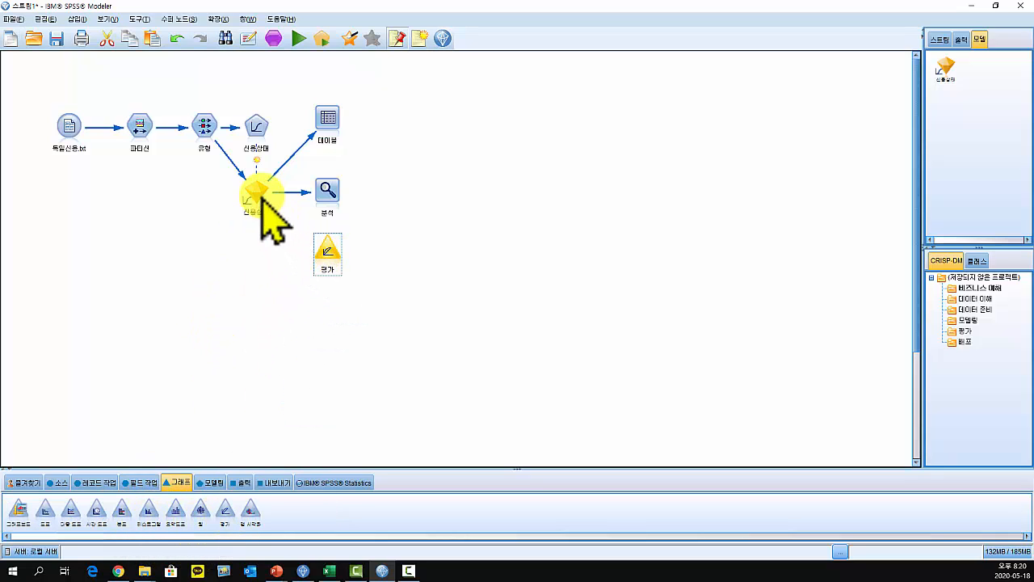
pyautogui.moveTo(262, 200); pyautogui.dragTo(327, 257)
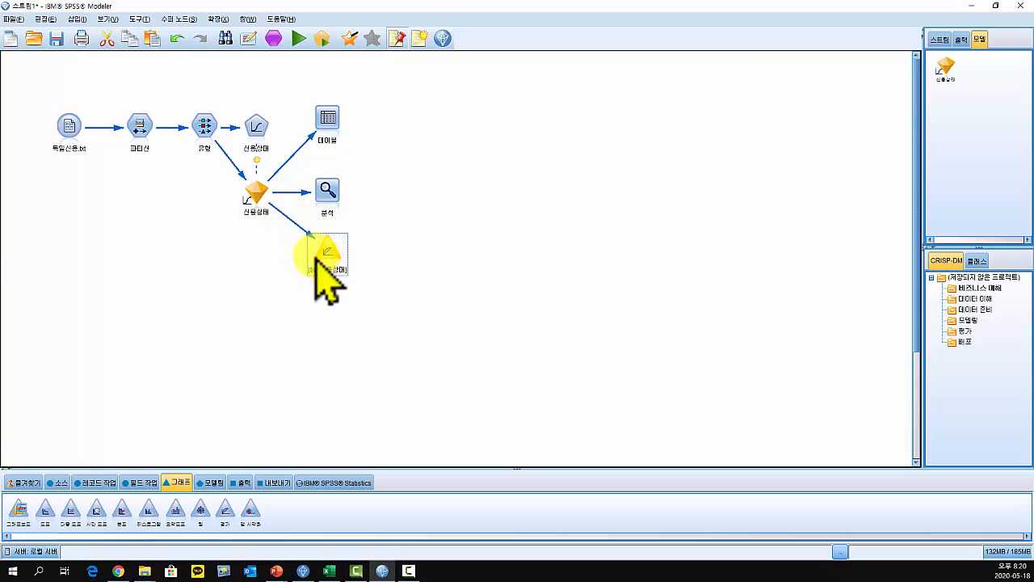
pyautogui.doubleClick(324, 253)
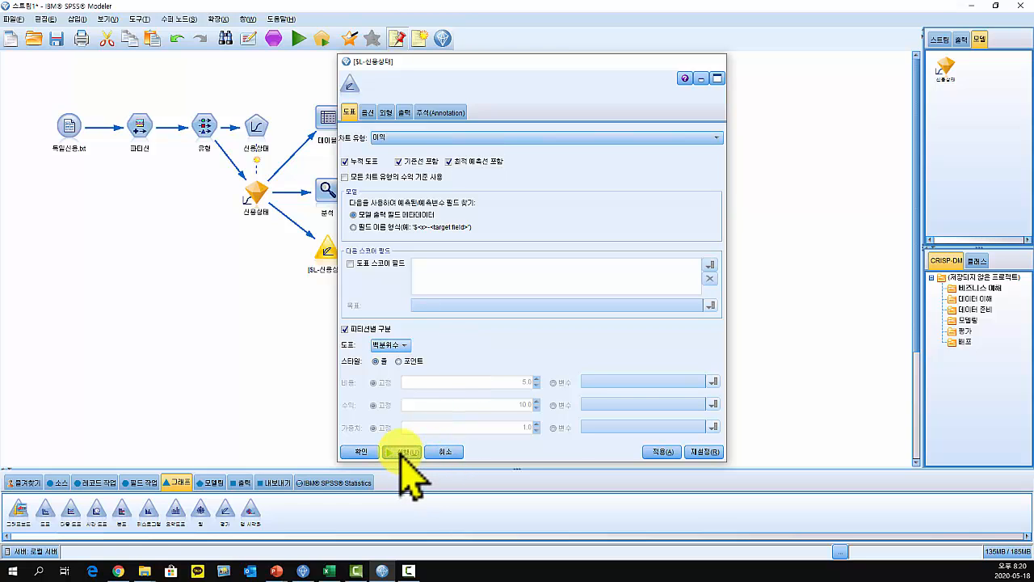
pyautogui.click(407, 452)
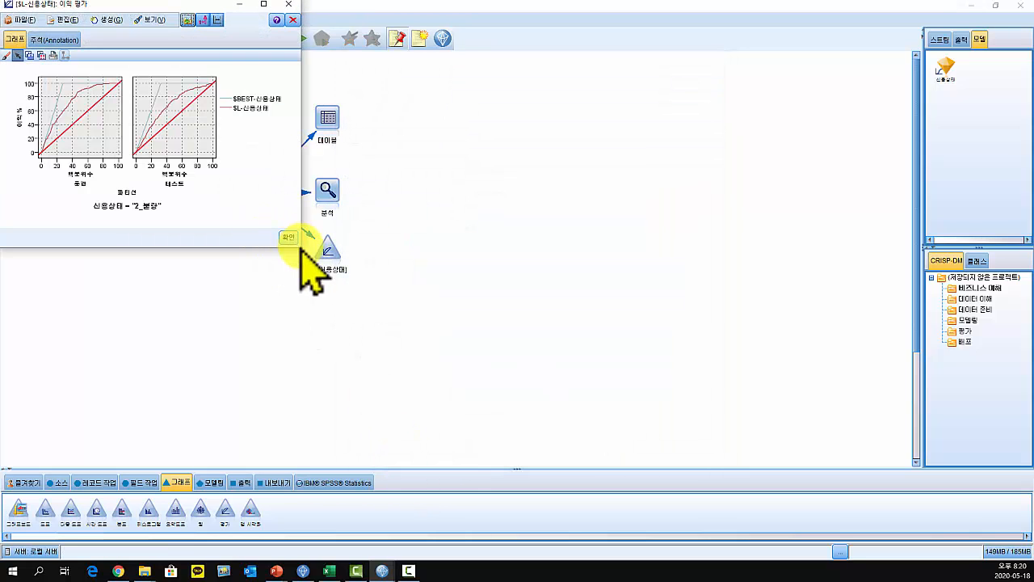
# Enlarge the 이익 chart, compare the $L-신용상태 curves for the training and test partitions, and close it
pyautogui.moveTo(299, 247); pyautogui.dragTo(564, 475)
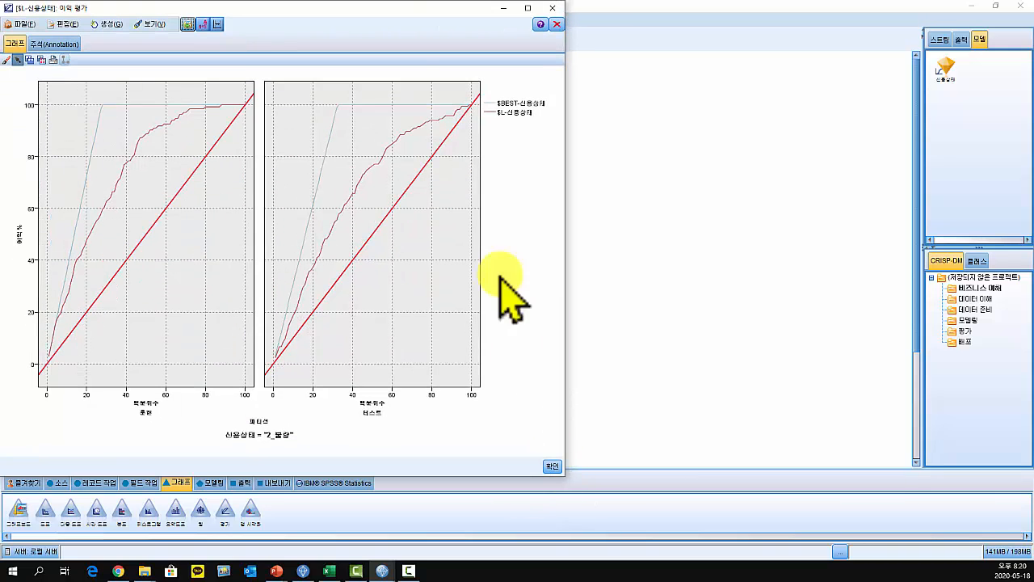
pyautogui.moveTo(326, 9); pyautogui.dragTo(532, 40)
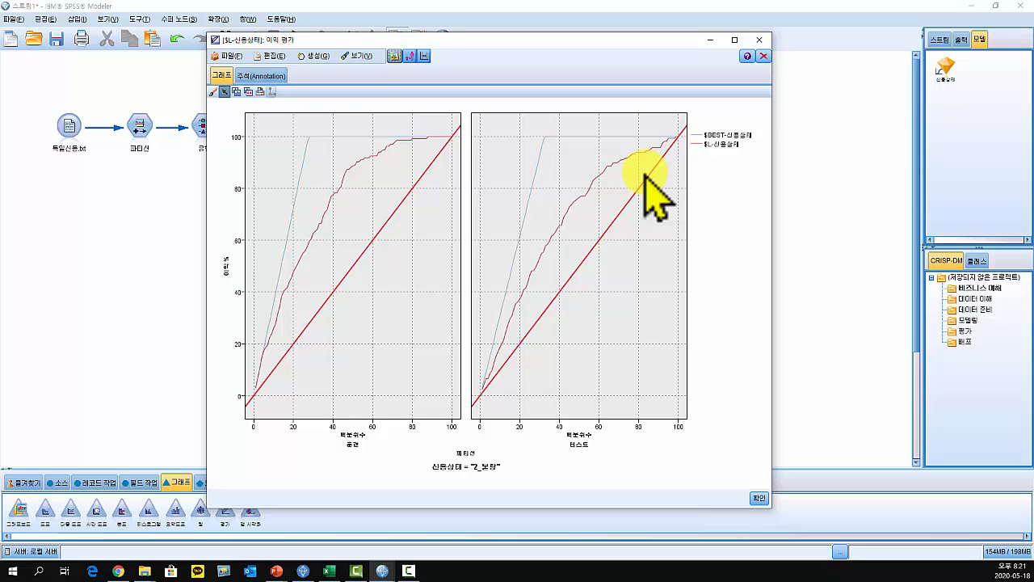
pyautogui.moveTo(674, 144)
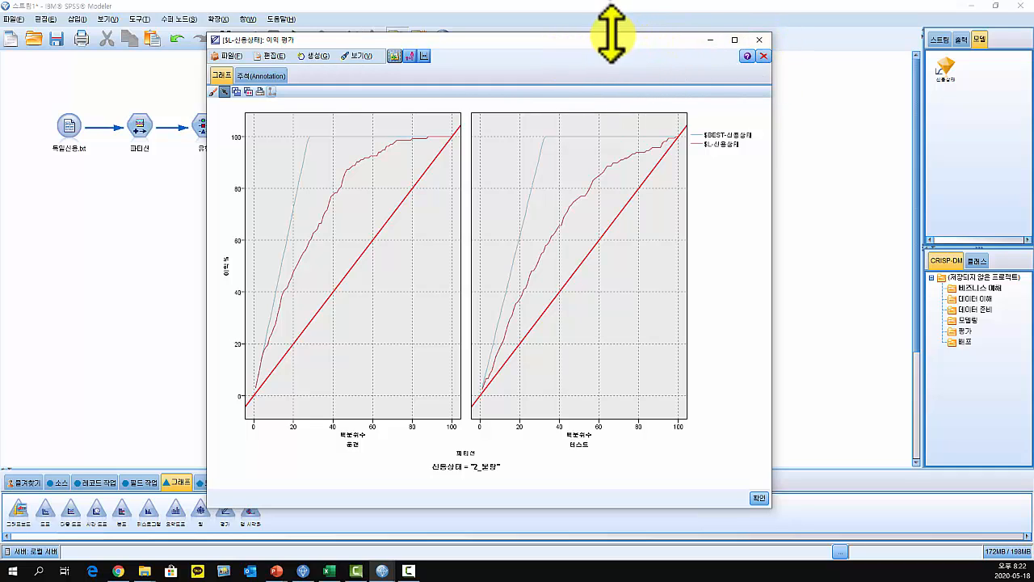
pyautogui.click(760, 40)
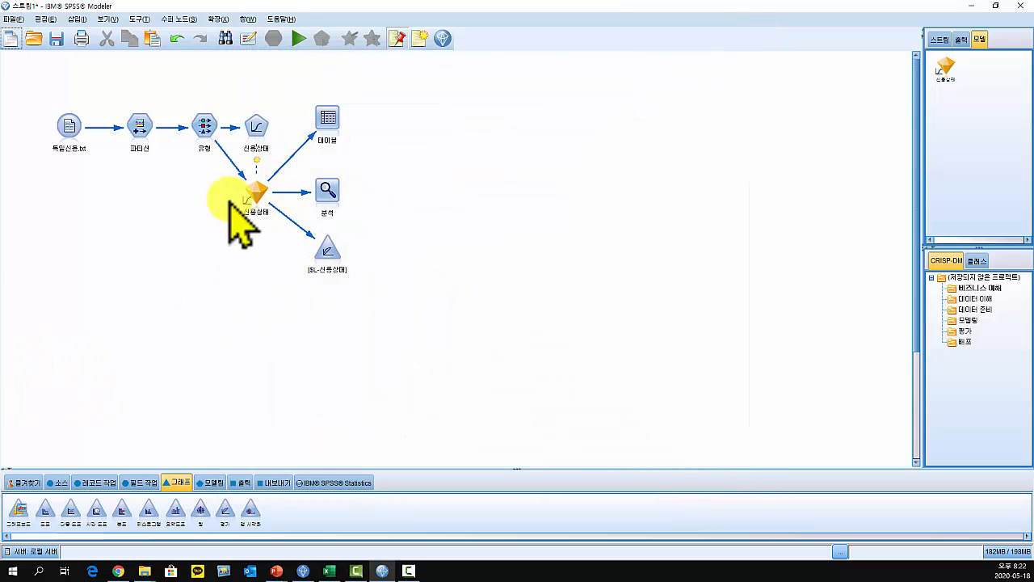
# Place a 선택 record node below the 신용상태 nugget and connect the nugget to it
pyautogui.click(326, 191)
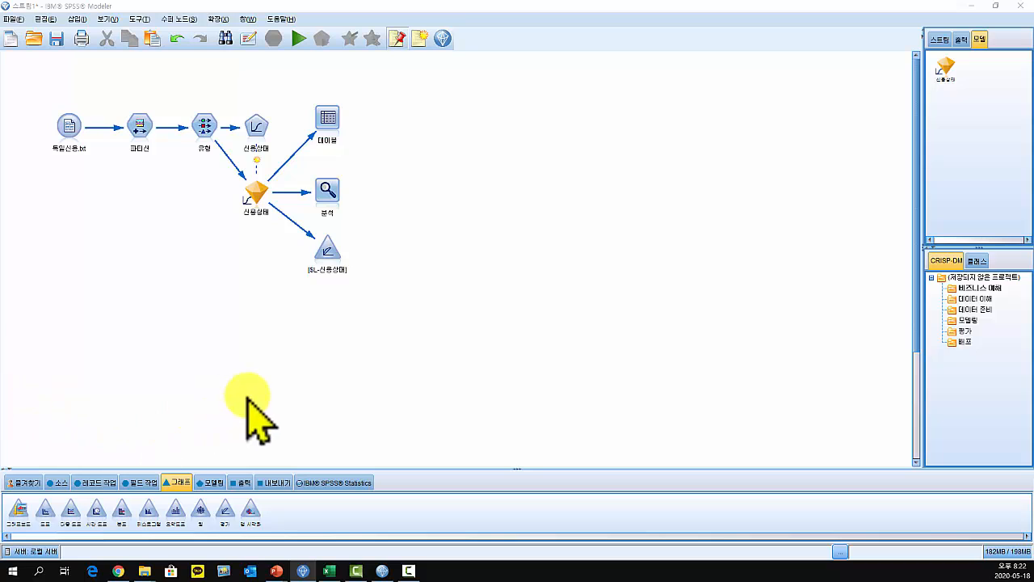
pyautogui.click(96, 483)
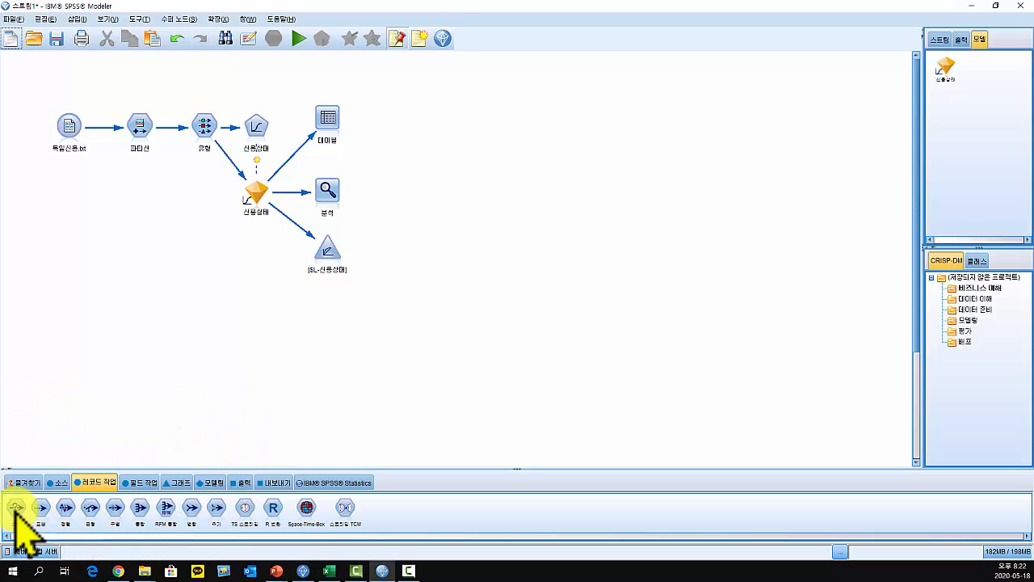
pyautogui.moveTo(17, 508); pyautogui.dragTo(257, 258)
pyautogui.moveTo(257, 212); pyautogui.dragTo(260, 279)
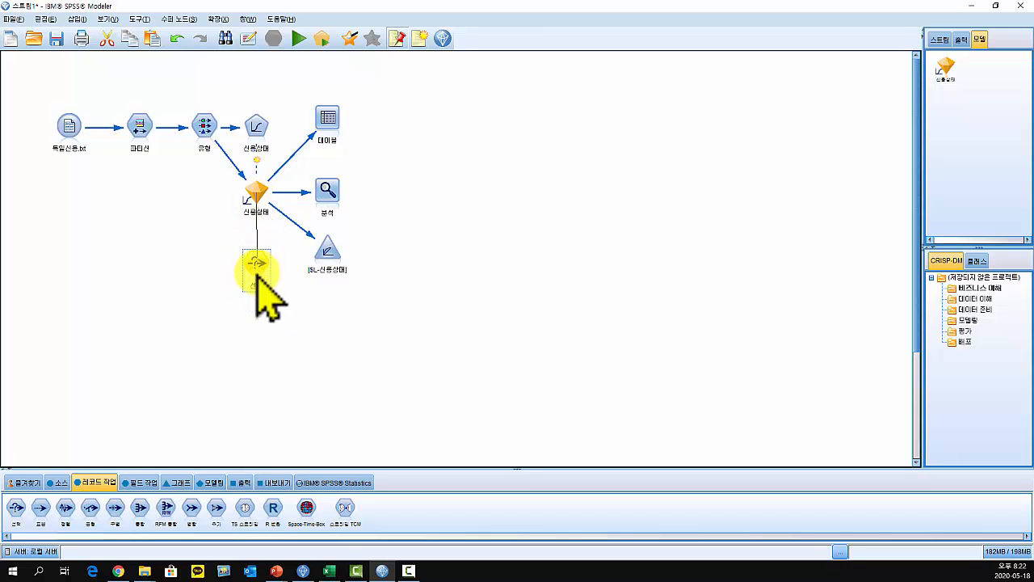
# Set the 선택 node to include only records meeting the condition 파티션="2_테스트", using the expression builder
pyautogui.doubleClick(257, 265)
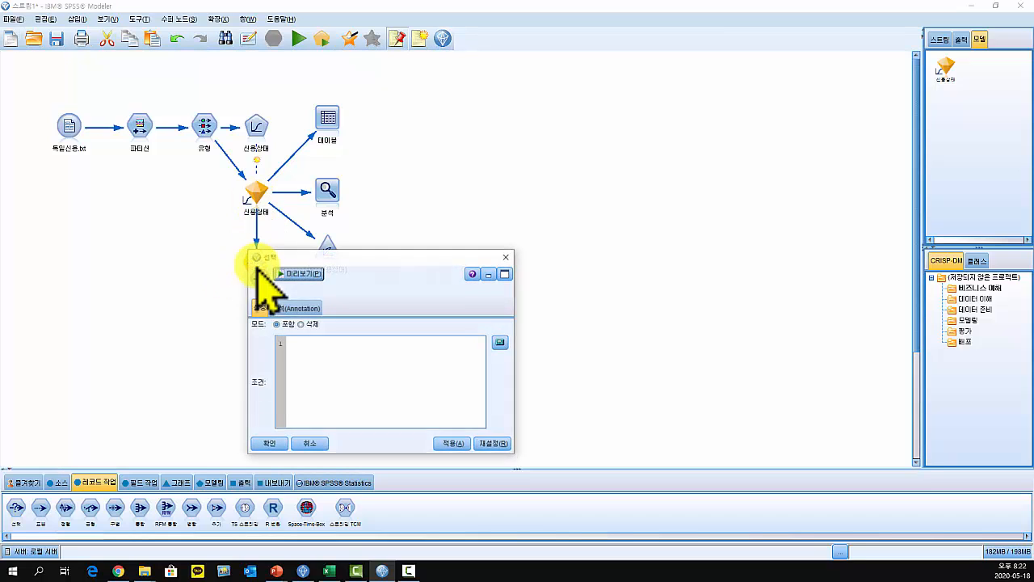
pyautogui.click(501, 343)
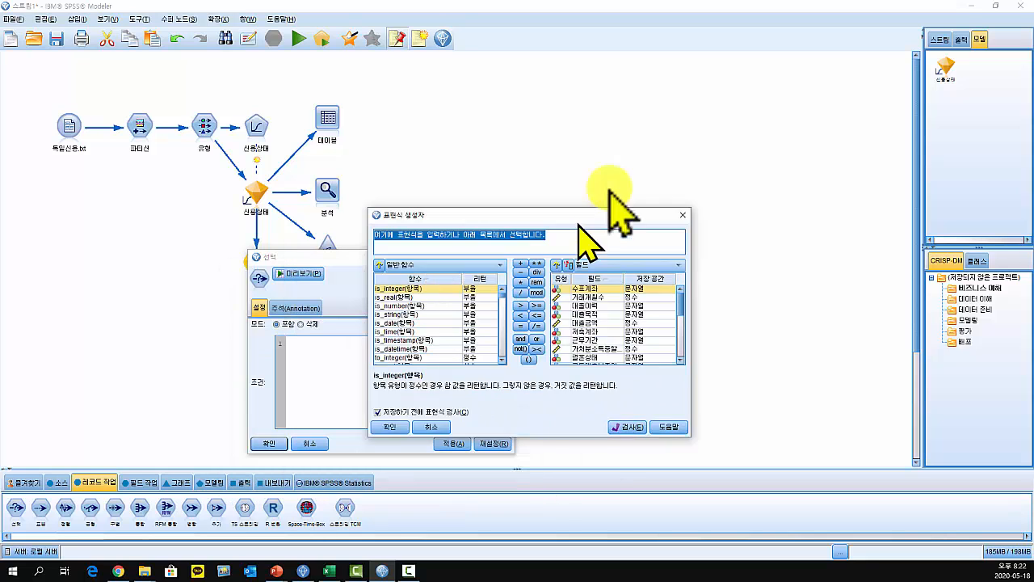
pyautogui.scroll(-5, 656, 291)
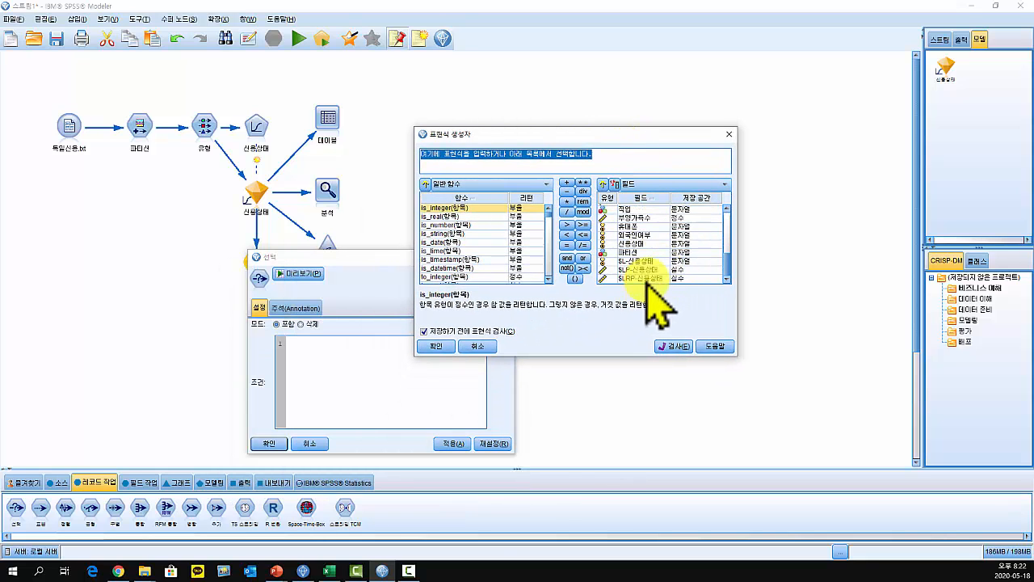
pyautogui.doubleClick(635, 252)
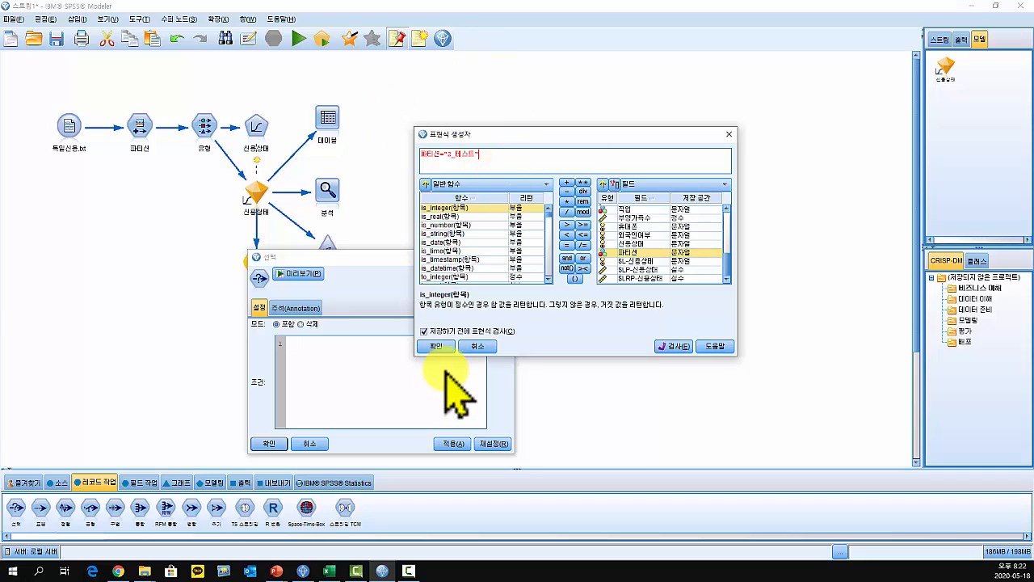
pyautogui.click(440, 347)
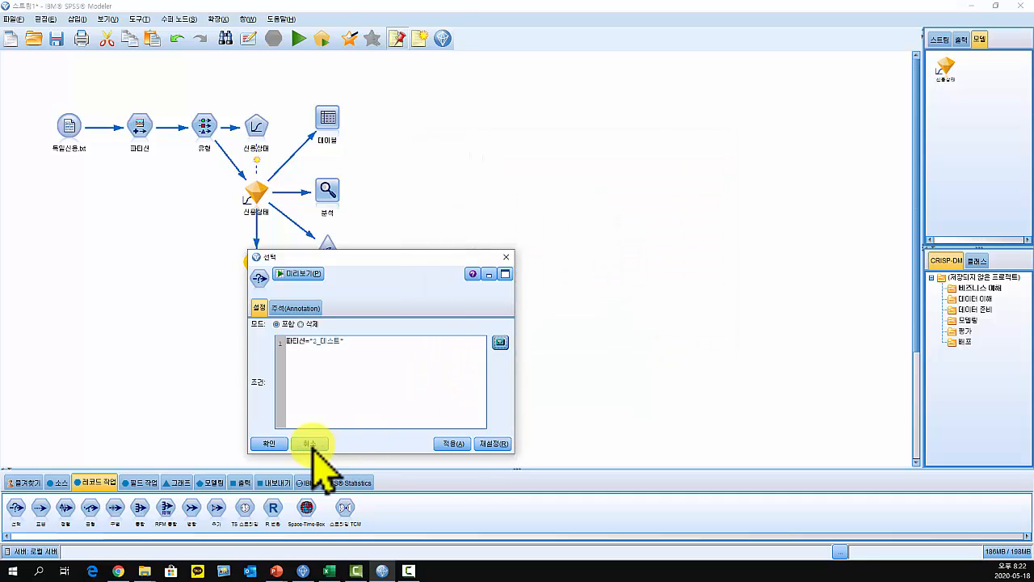
pyautogui.click(269, 444)
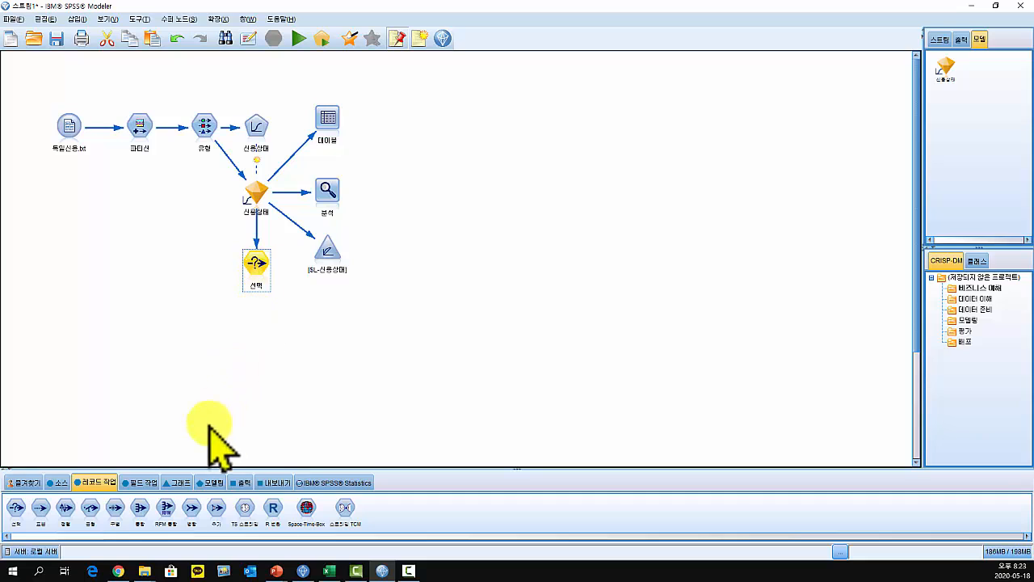
# Connect a 분포 graph node to the 선택 node, run it on the 파티션 field, and close the output
pyautogui.click(175, 482)
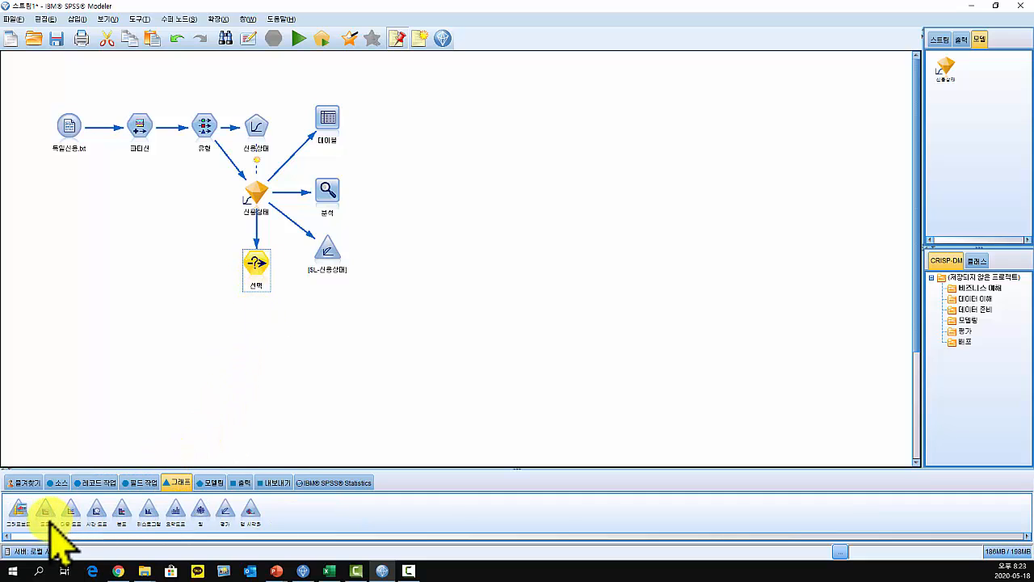
pyautogui.moveTo(122, 507); pyautogui.dragTo(253, 324)
pyautogui.doubleClick(253, 323)
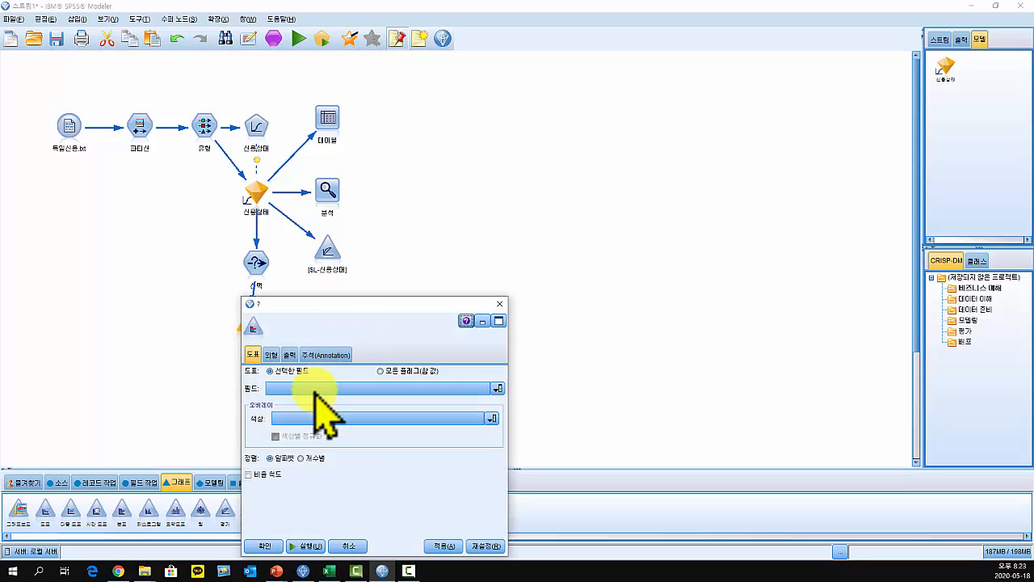
pyautogui.click(319, 389)
pyautogui.click(313, 470)
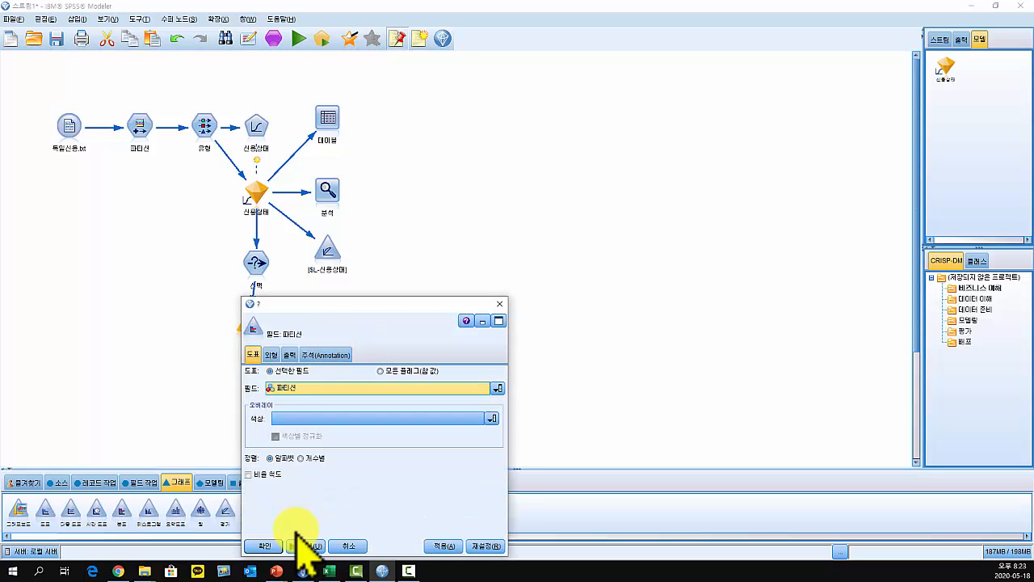
pyautogui.click(307, 546)
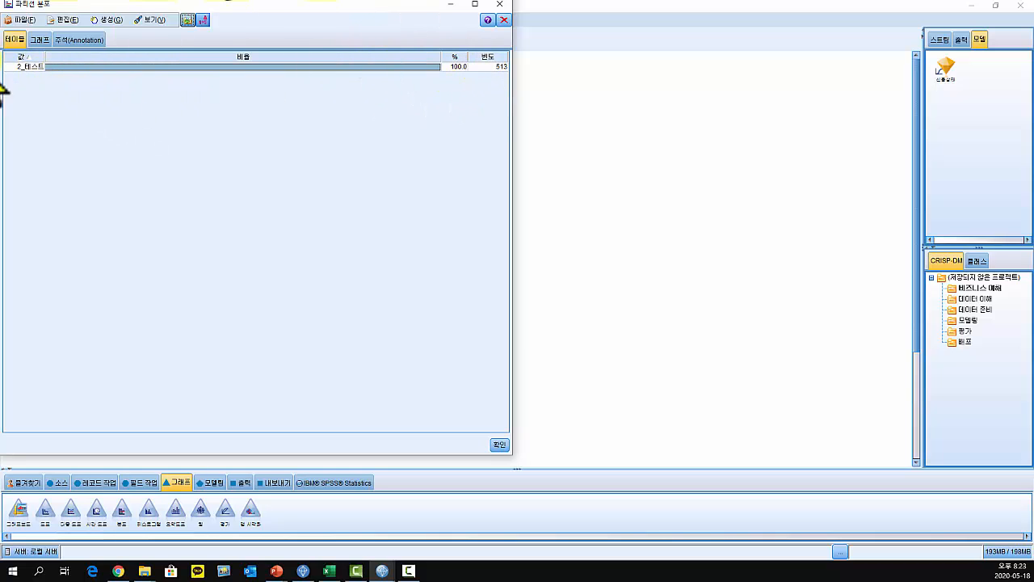
pyautogui.click(502, 446)
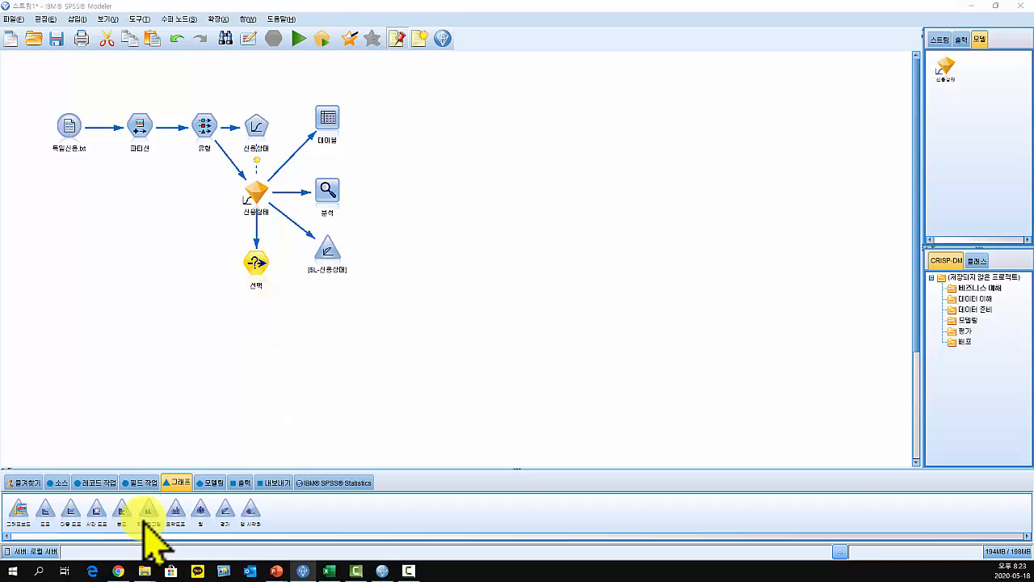
# Place a 교차표 output node beside the 선택 node, connect the 선택 node to it, and open its settings
pyautogui.click(241, 482)
pyautogui.moveTo(45, 507); pyautogui.dragTo(184, 261)
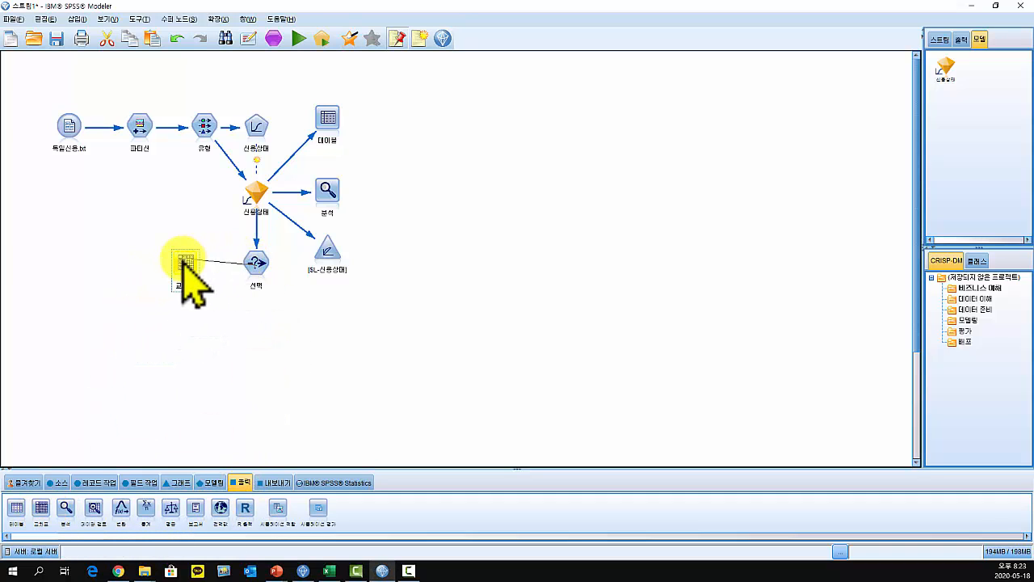
pyautogui.doubleClick(186, 263)
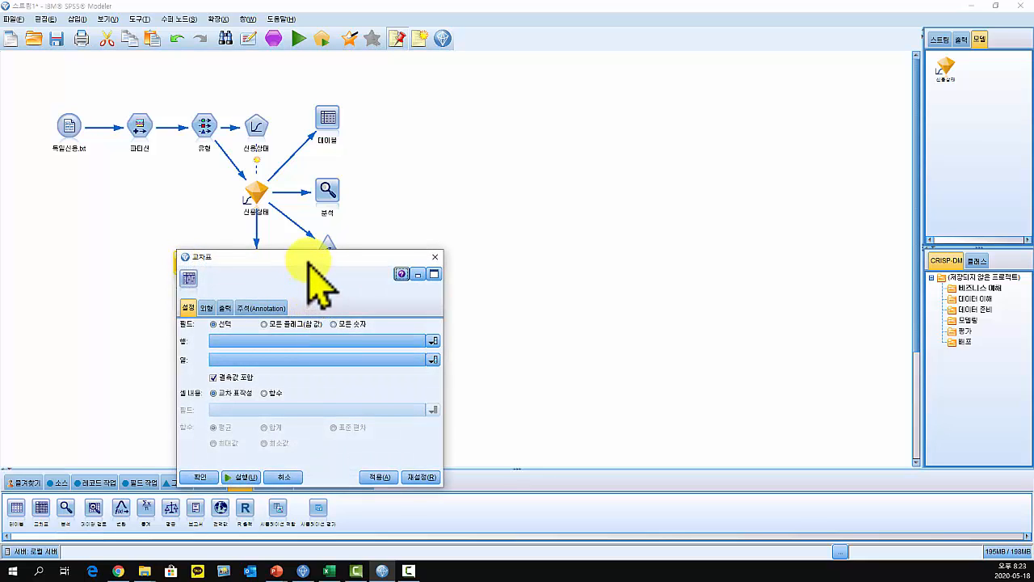
pyautogui.moveTo(310, 256); pyautogui.dragTo(524, 158)
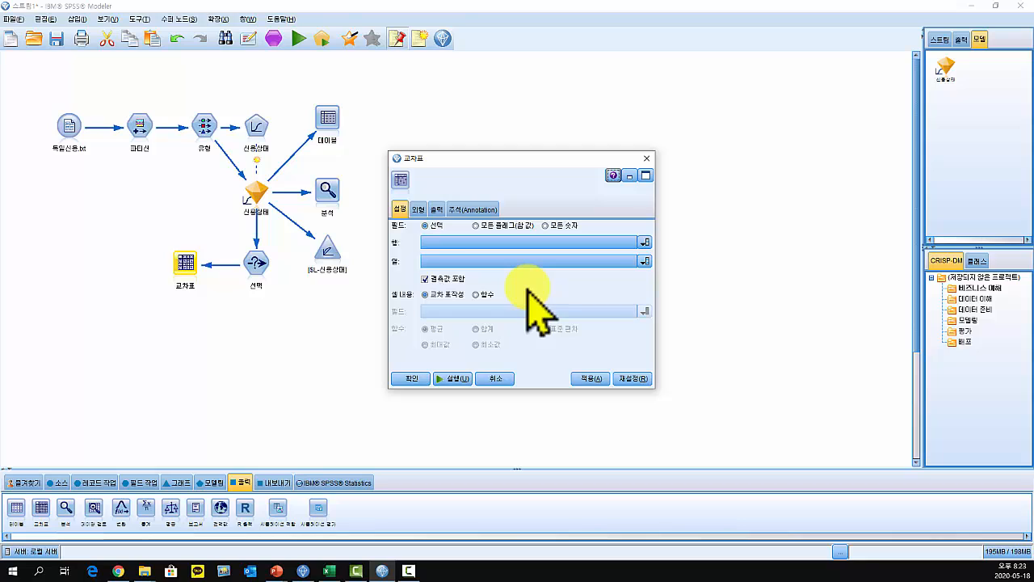
# Set the 교차표 rows to 신용상태 and the columns to $L-신용상태
pyautogui.click(476, 260)
pyautogui.scroll(-3, 505, 283)
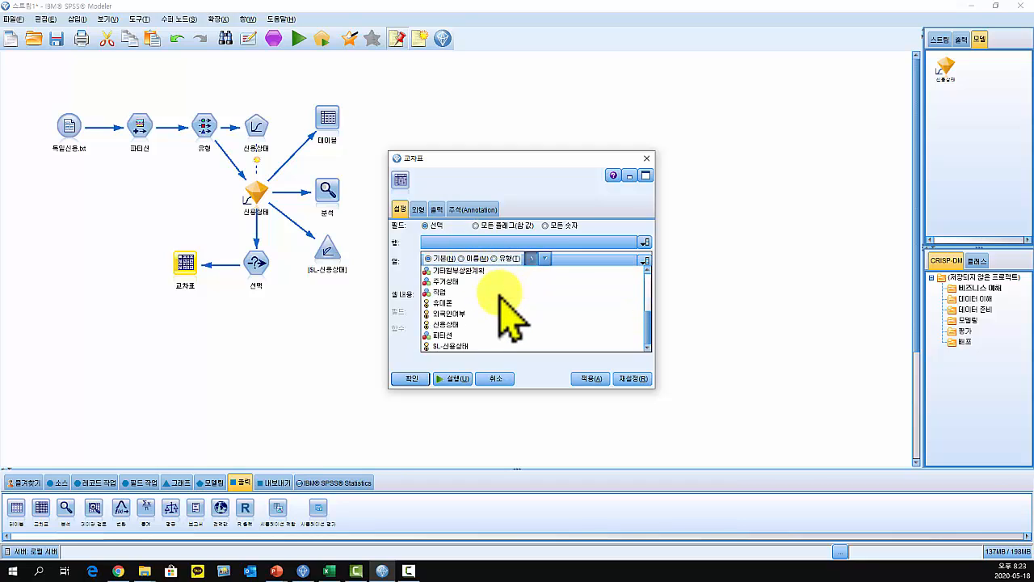
pyautogui.click(451, 324)
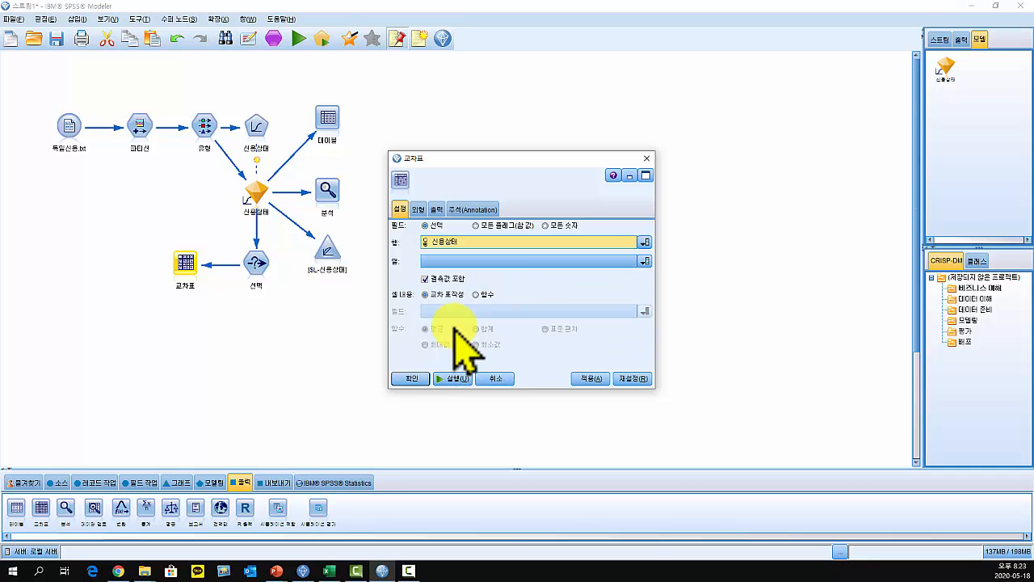
pyautogui.click(473, 261)
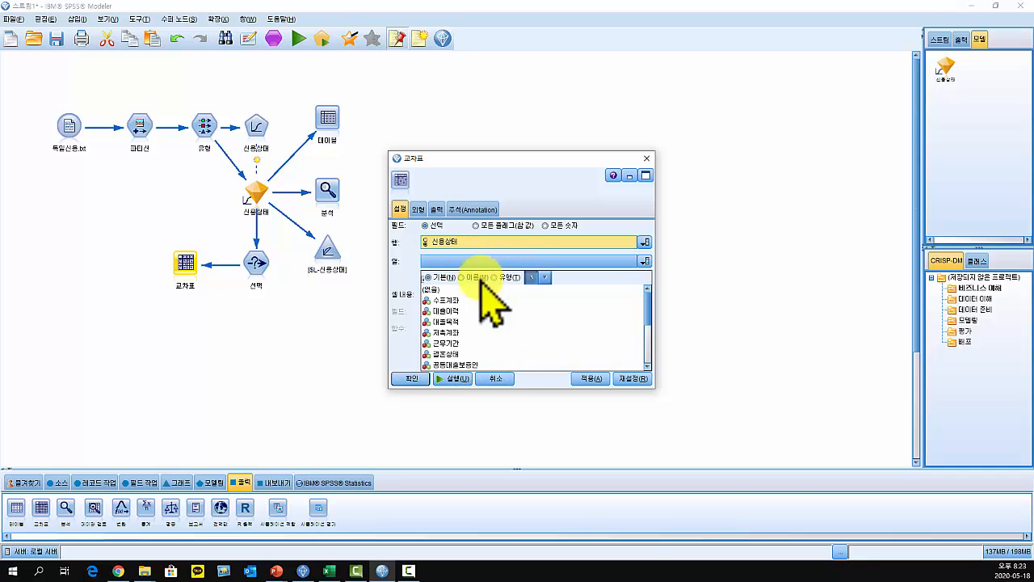
pyautogui.scroll(-5, 495, 323)
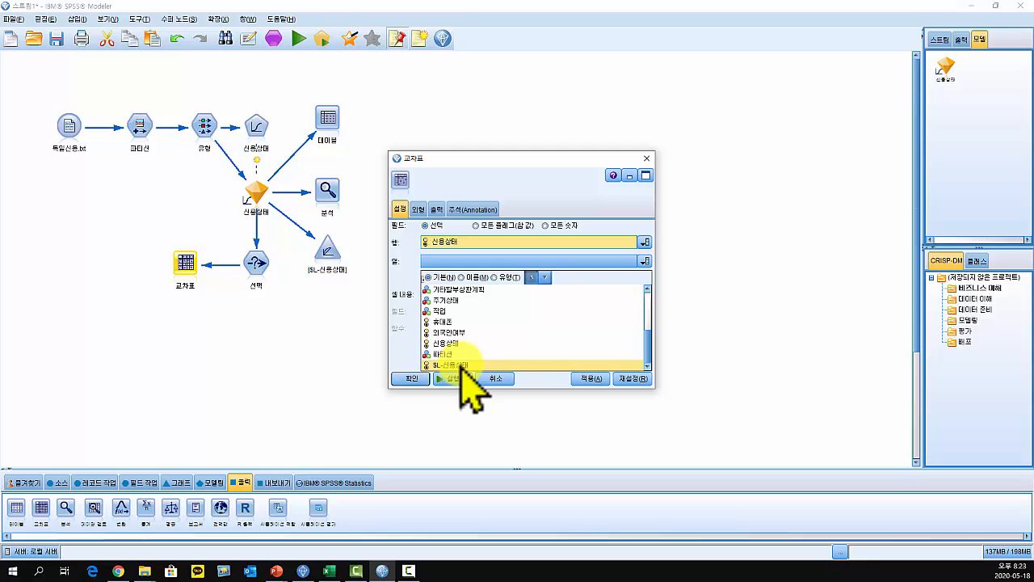
pyautogui.click(453, 365)
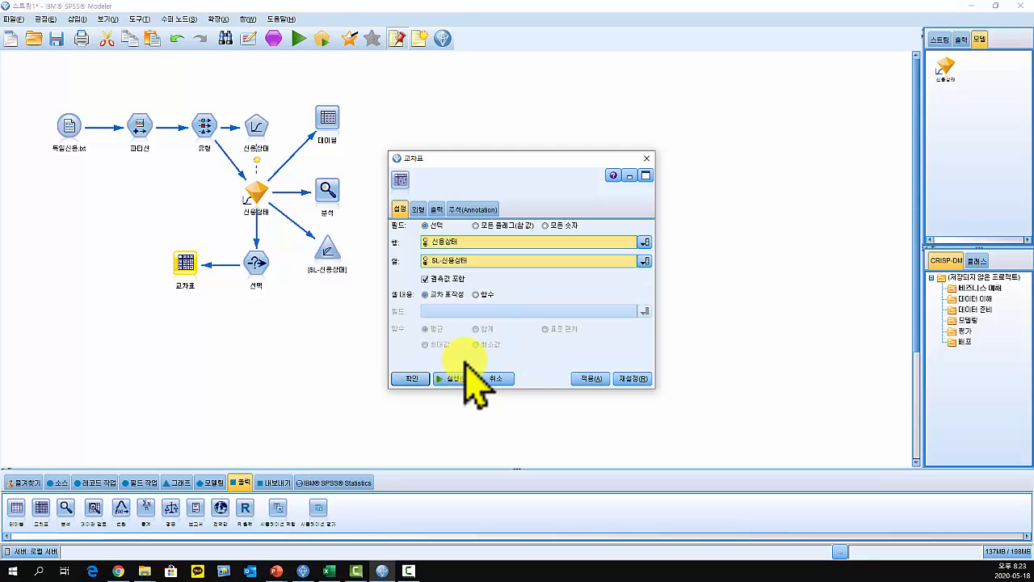
# Include row percentages and row and column totals in the 교차표 cells, and run the node
pyautogui.click(418, 210)
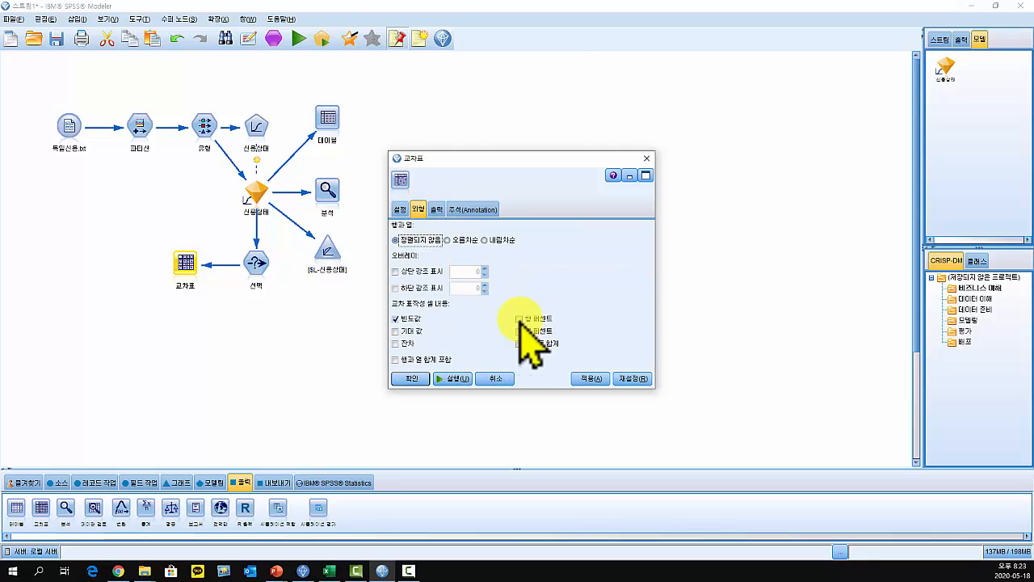
pyautogui.click(455, 378)
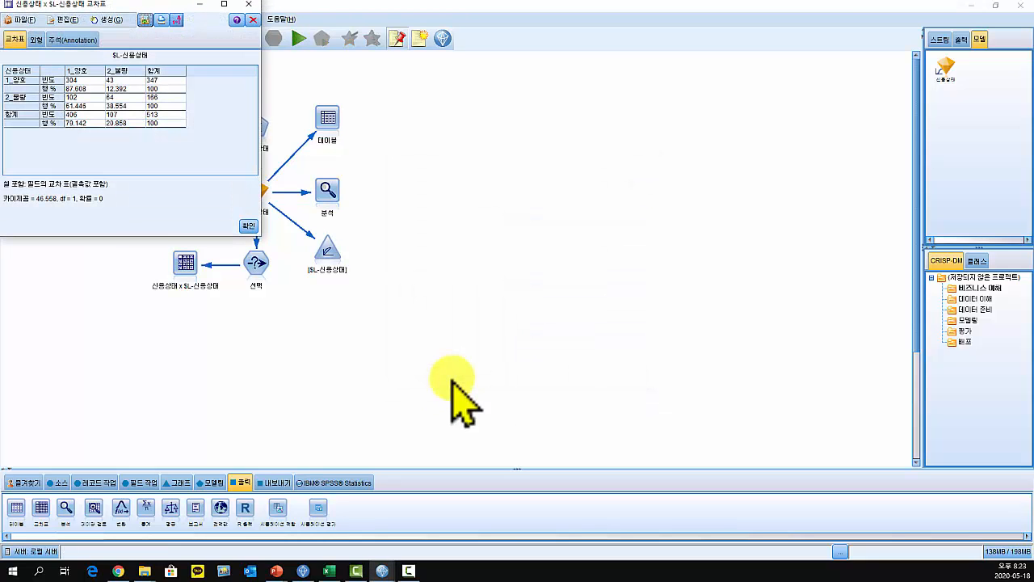
pyautogui.moveTo(109, 7); pyautogui.dragTo(503, 173)
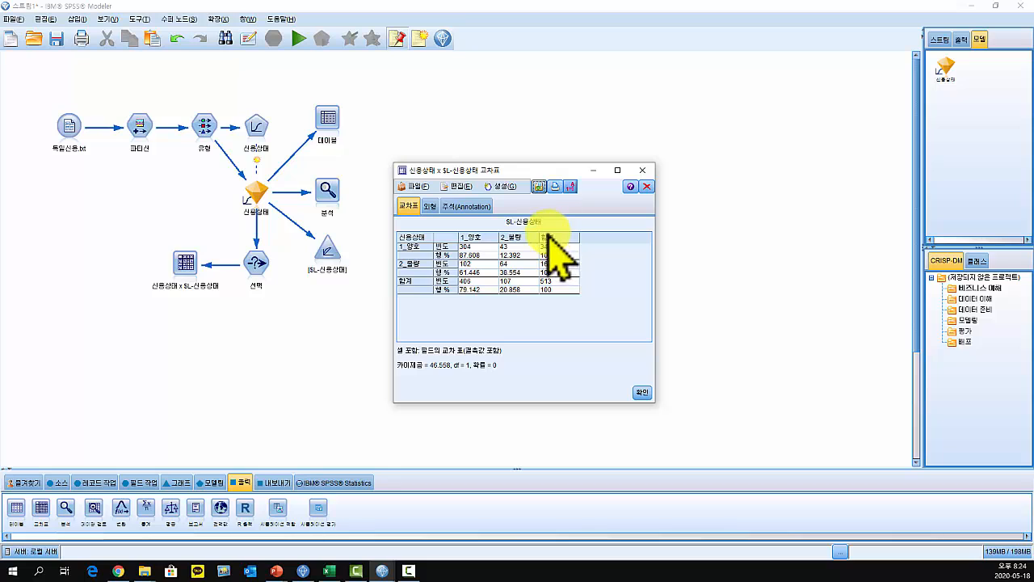
pyautogui.moveTo(525, 171); pyautogui.dragTo(683, 166)
pyautogui.click(327, 190)
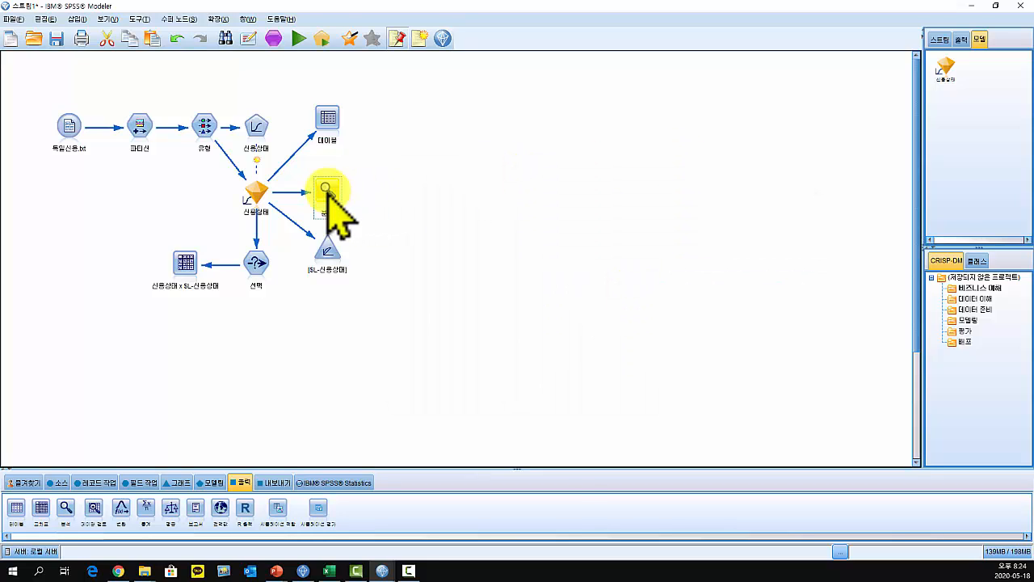
pyautogui.doubleClick(327, 188)
pyautogui.moveTo(465, 192); pyautogui.dragTo(311, 153)
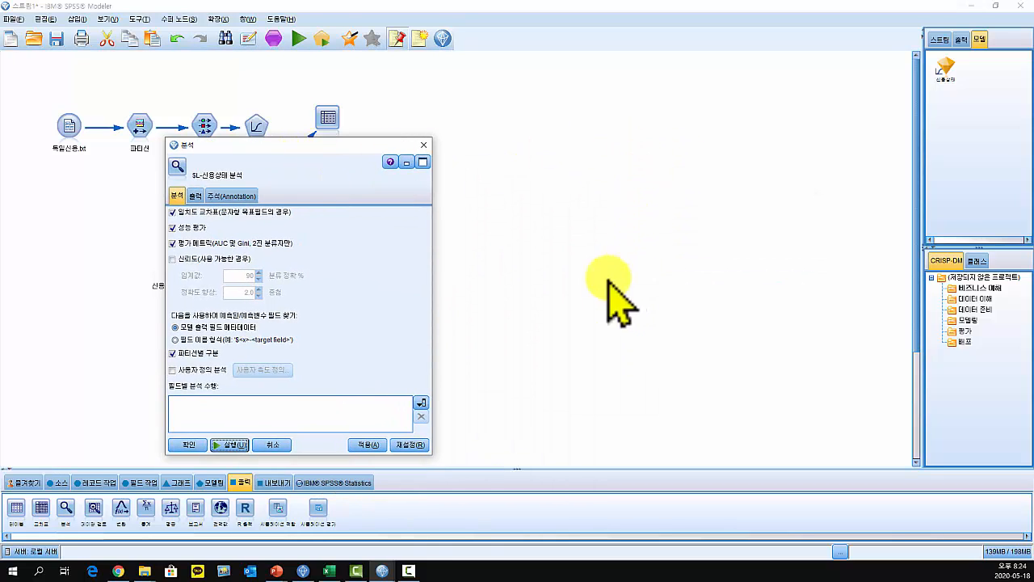
pyautogui.click(382, 570)
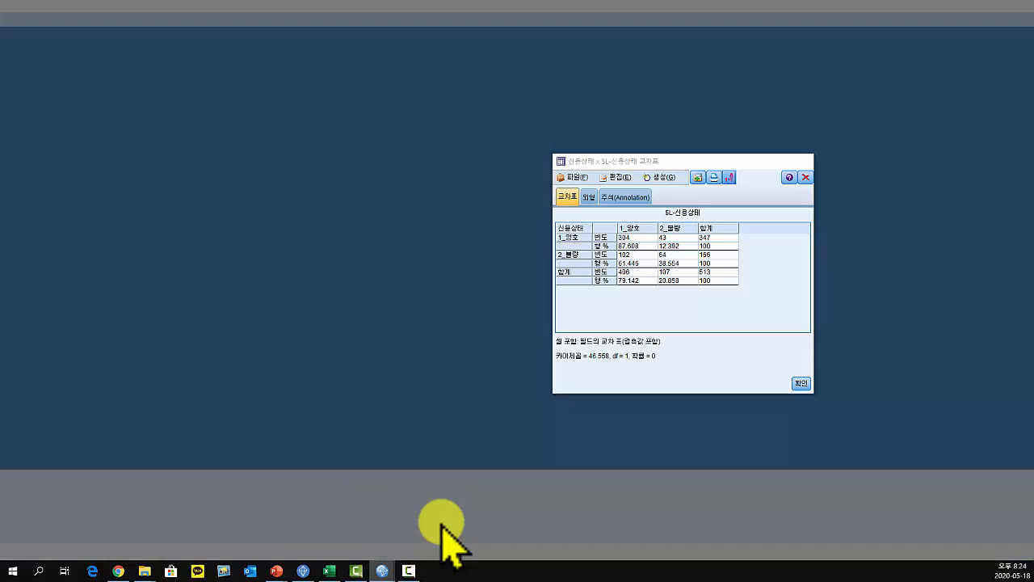
pyautogui.click(439, 536)
pyautogui.moveTo(683, 162); pyautogui.dragTo(589, 144)
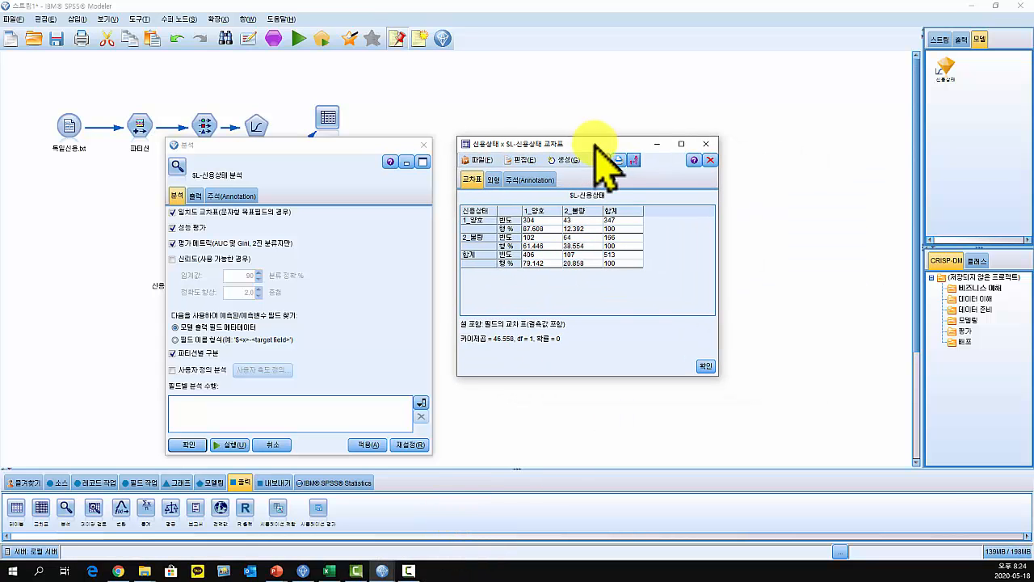
pyautogui.click(423, 145)
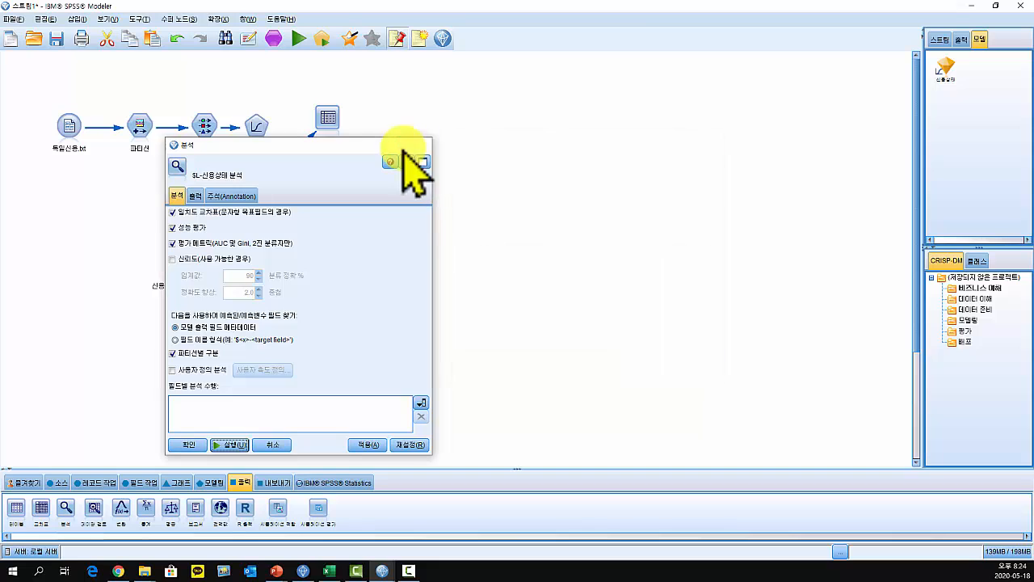
# Run the 분석 node, compare its test-partition coincidence matrix with the 신용상태 x $L-신용상태 crosstab side by side, and close both outputs
pyautogui.rightClick(328, 190)
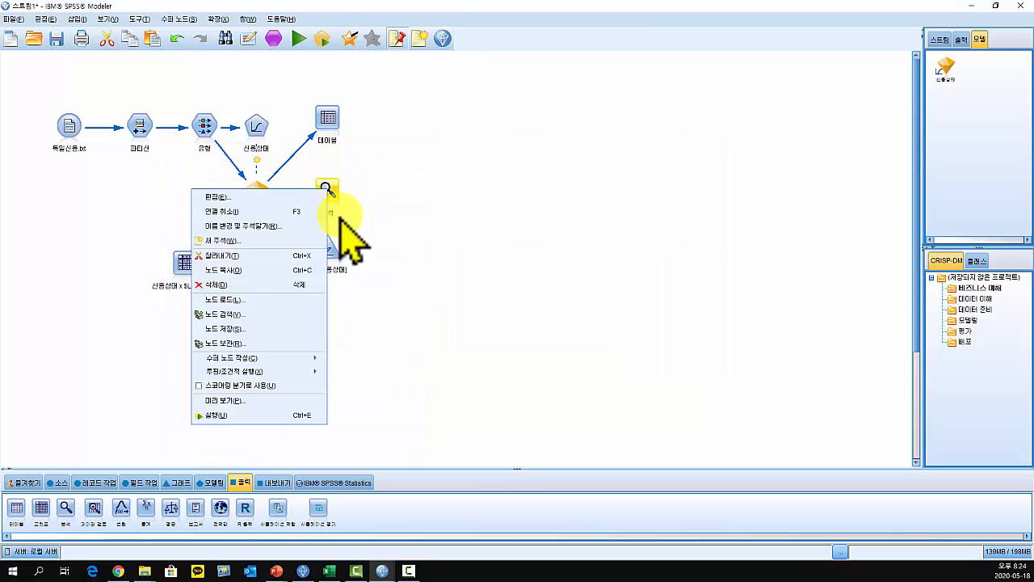
pyautogui.click(234, 414)
pyautogui.moveTo(150, 10); pyautogui.dragTo(227, 97)
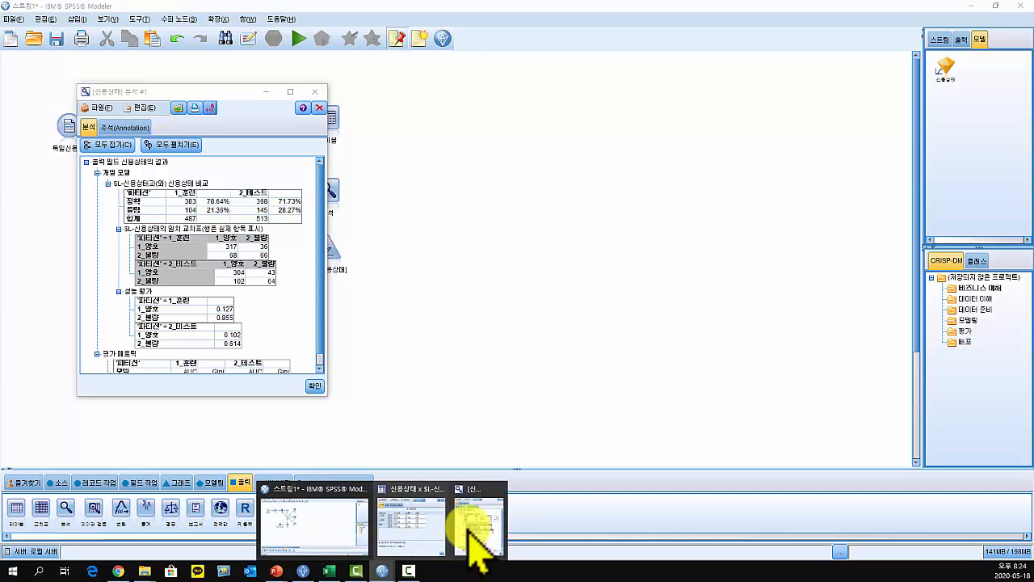
pyautogui.click(466, 533)
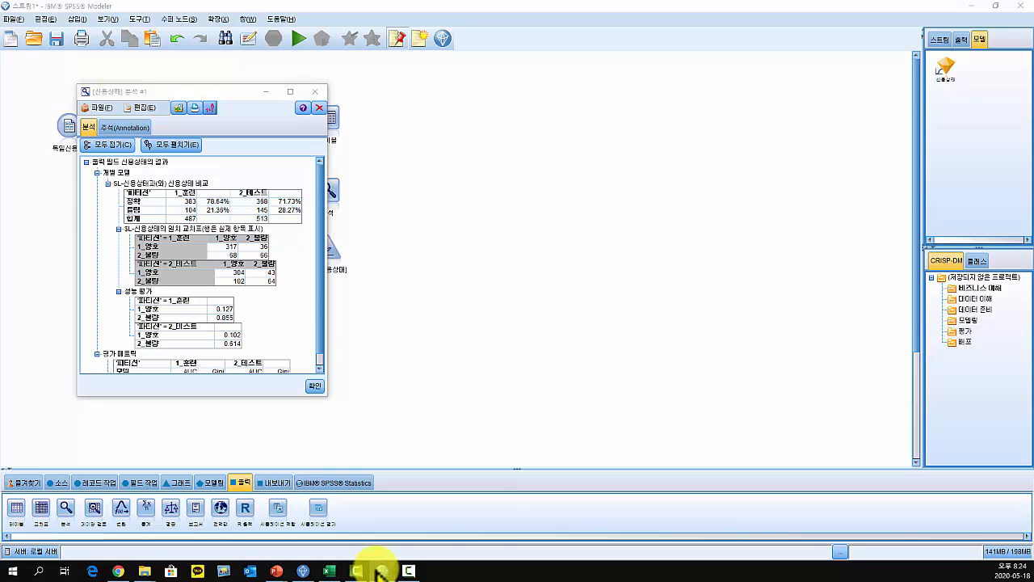
pyautogui.moveTo(378, 567)
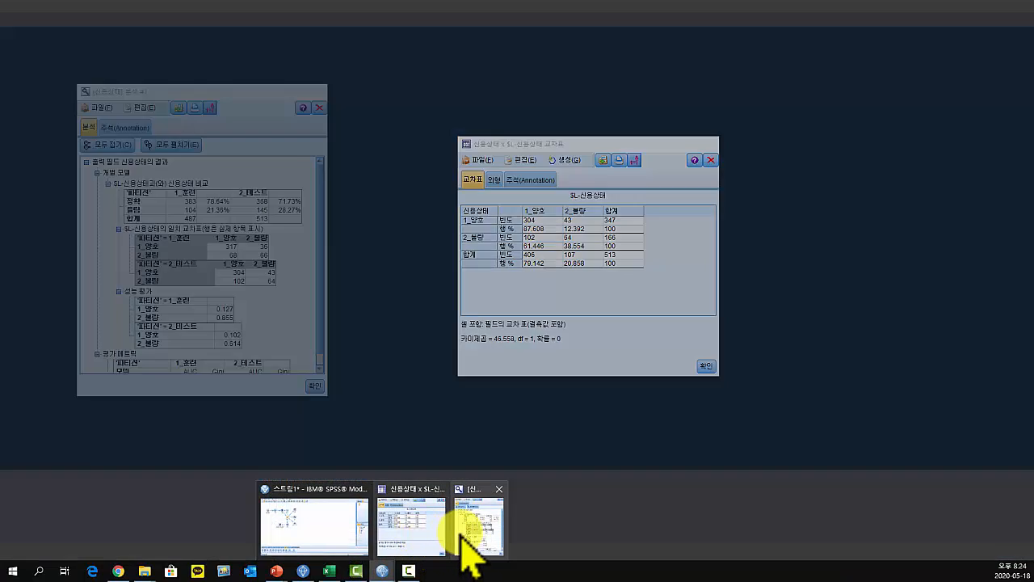
pyautogui.click(410, 533)
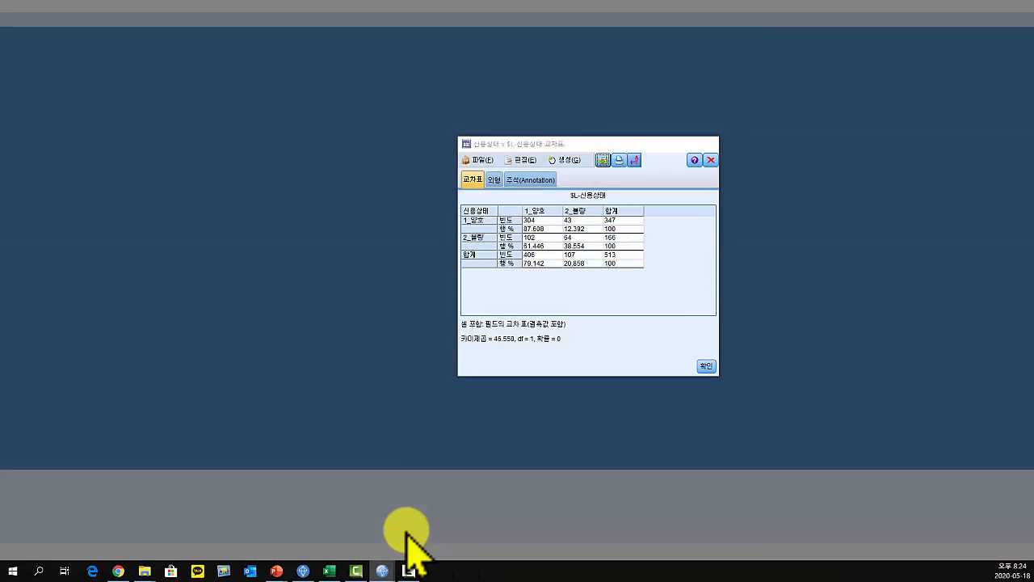
pyautogui.moveTo(566, 143); pyautogui.dragTo(499, 131)
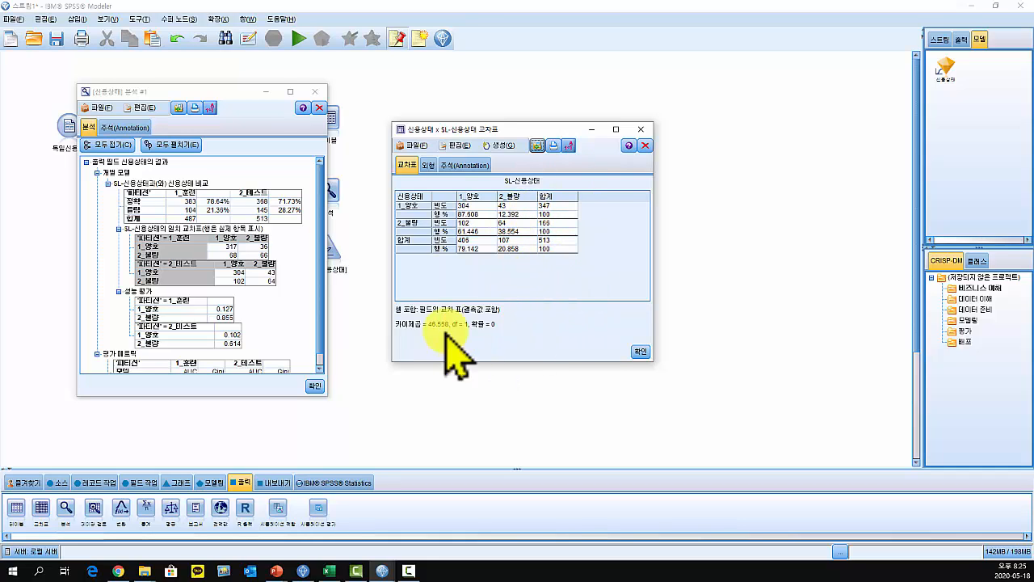
pyautogui.click(314, 386)
pyautogui.click(639, 352)
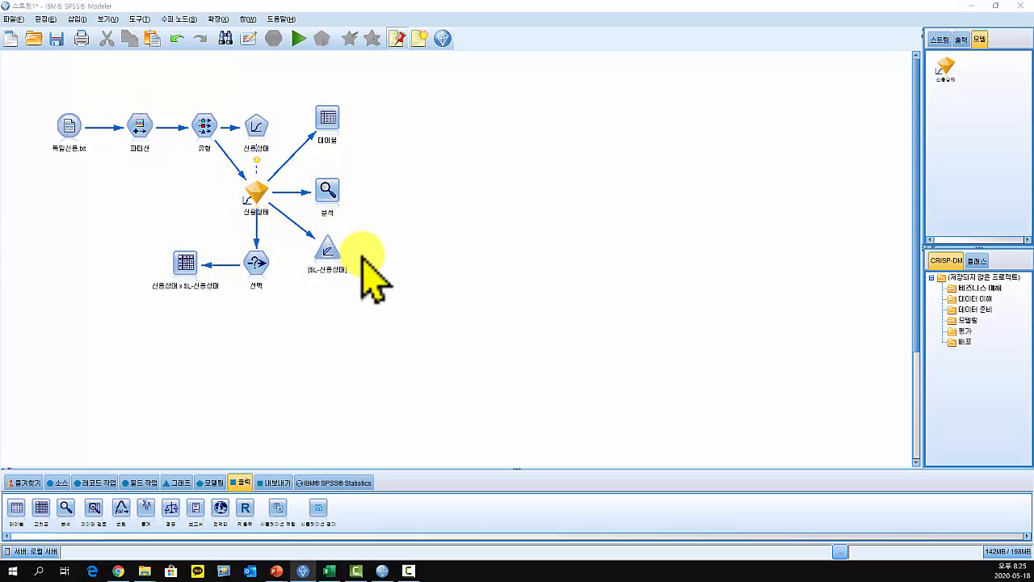
# Move the 신용상태 modeling node, its nugget, and the 테이블, 분석, 평가 and 선택 nodes together up and to the right
pyautogui.moveTo(408, 275); pyautogui.dragTo(236, 91)
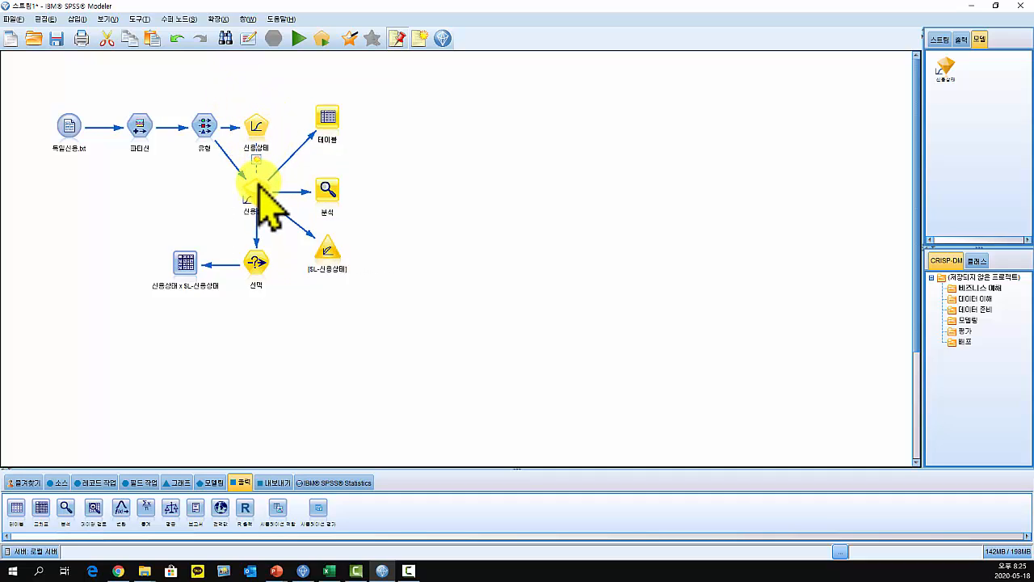
pyautogui.moveTo(258, 184); pyautogui.dragTo(298, 146)
pyautogui.click(319, 288)
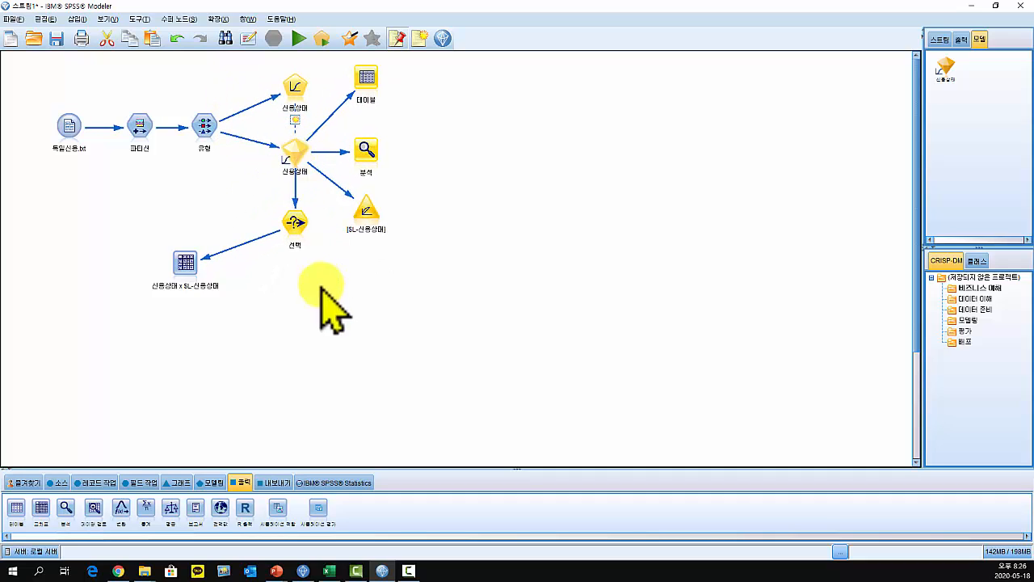
# Duplicate the 선택 node, connect the 유형 node to the copy, and set its mode to 삭제 for the condition 파티션="2_테스트"
pyautogui.click(295, 223)
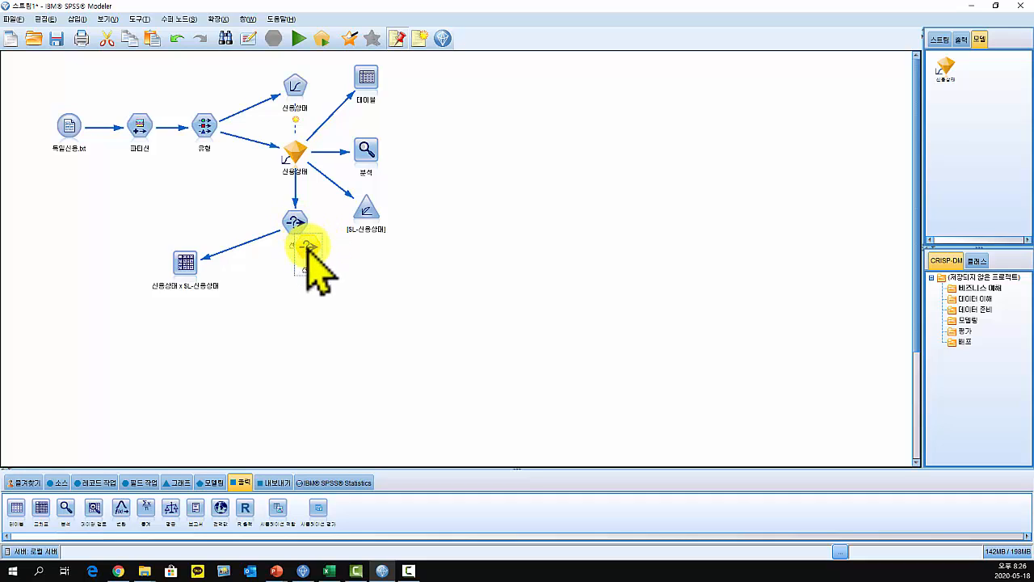
pyautogui.moveTo(300, 231); pyautogui.dragTo(232, 211)
pyautogui.doubleClick(226, 195)
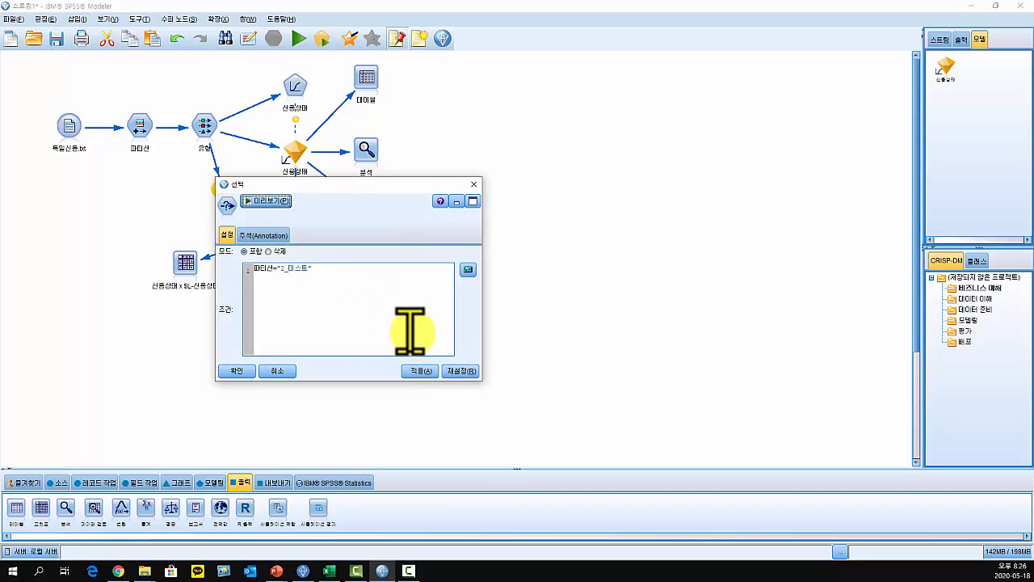
pyautogui.click(267, 251)
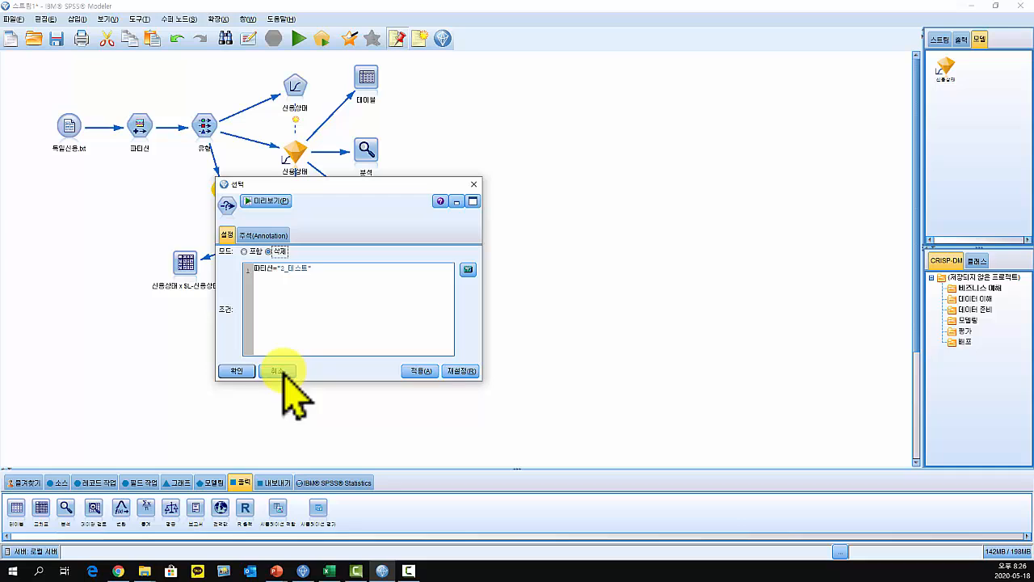
pyautogui.click(237, 370)
# Move the crosstab node to the lower right of its 선택 node, and shift the new 선택 node below the 유형 node
pyautogui.moveTo(181, 262); pyautogui.dragTo(373, 279)
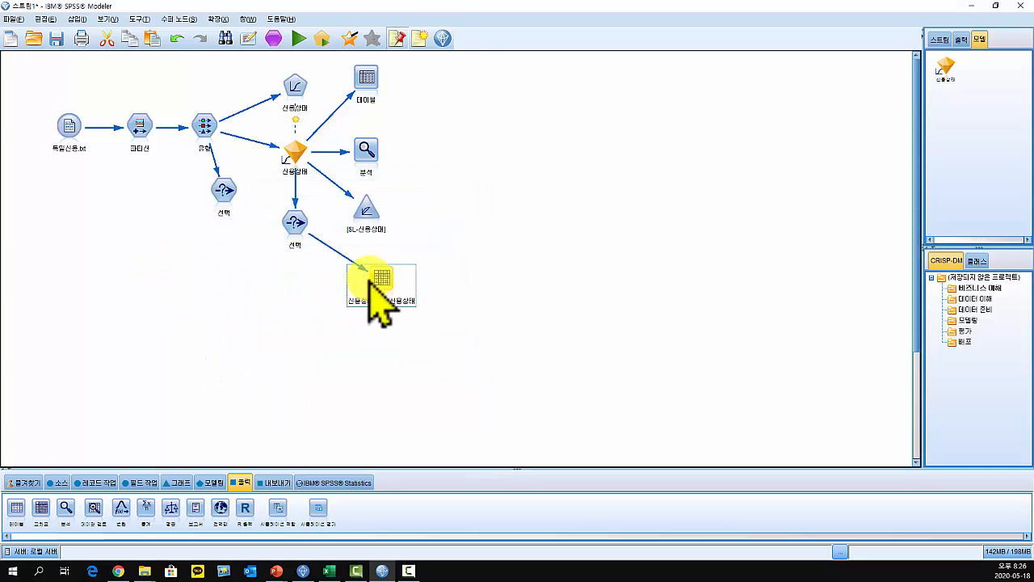
pyautogui.moveTo(225, 204); pyautogui.dragTo(197, 223)
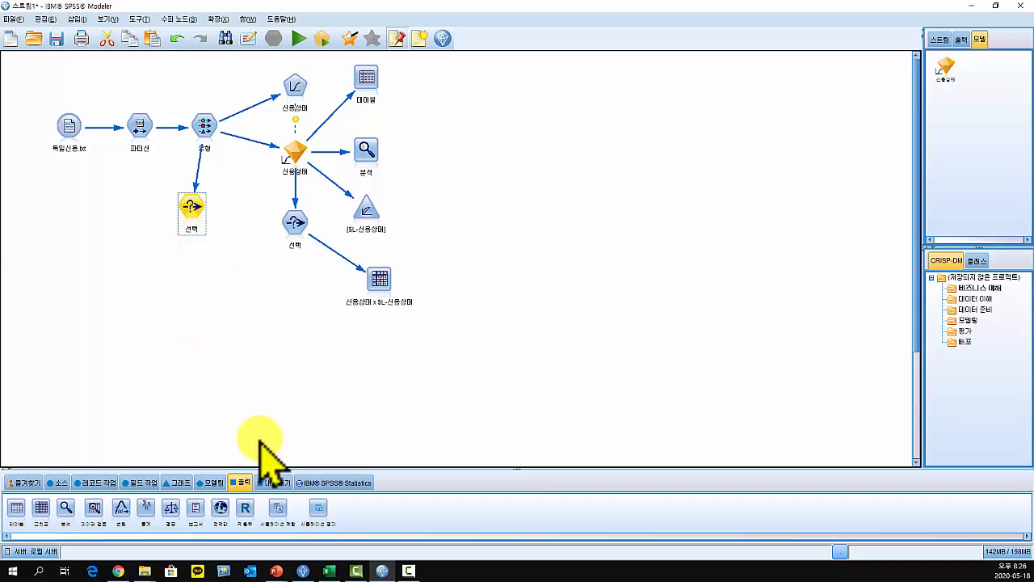
# Attach a 분포 graph node to the 선택 node below 유형, set its field to 신용상태, and run it
pyautogui.click(174, 483)
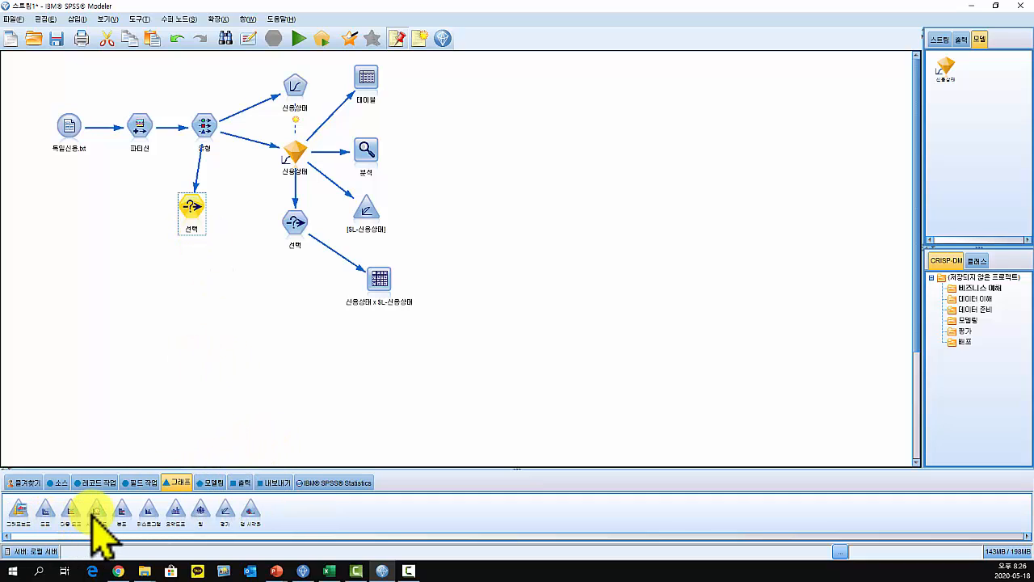
pyautogui.moveTo(121, 517); pyautogui.dragTo(134, 212)
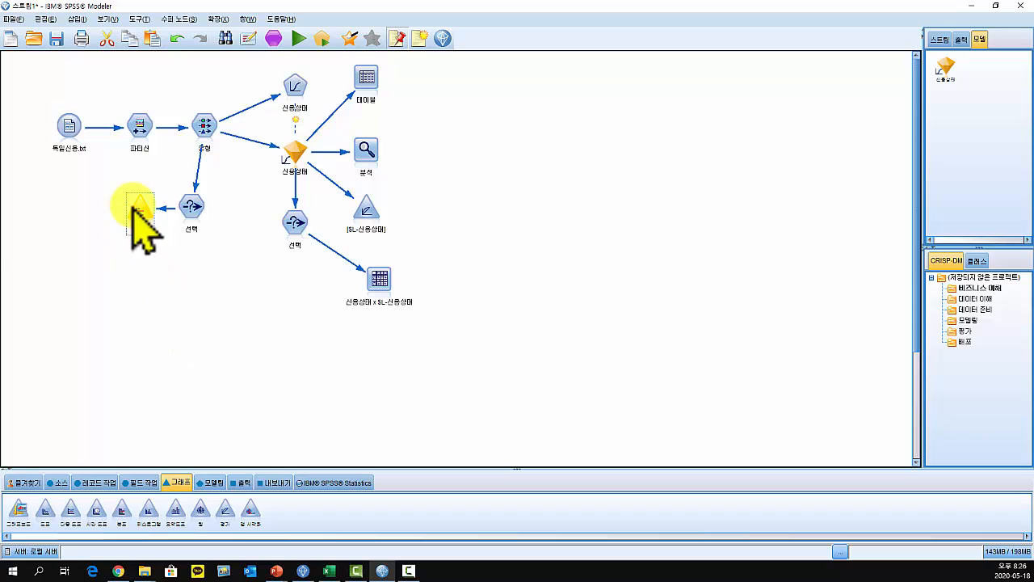
pyautogui.doubleClick(140, 212)
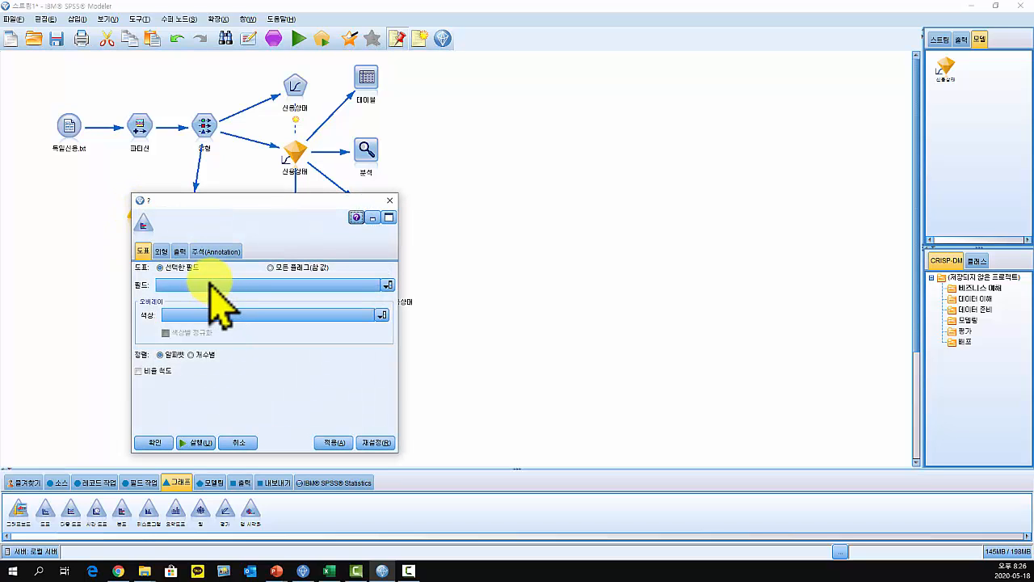
pyautogui.click(200, 284)
pyautogui.scroll(-5, 226, 367)
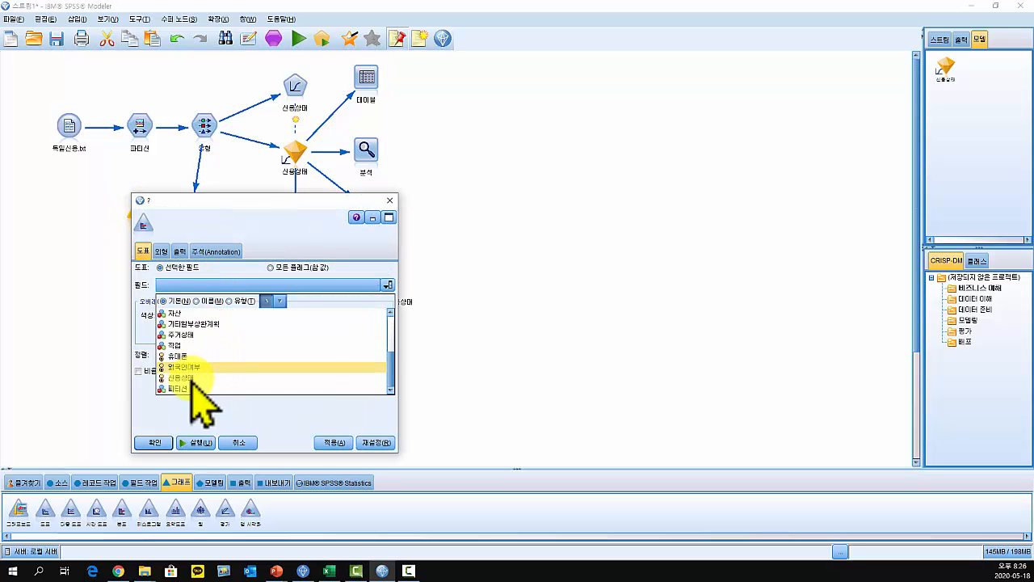
pyautogui.click(193, 377)
pyautogui.click(202, 442)
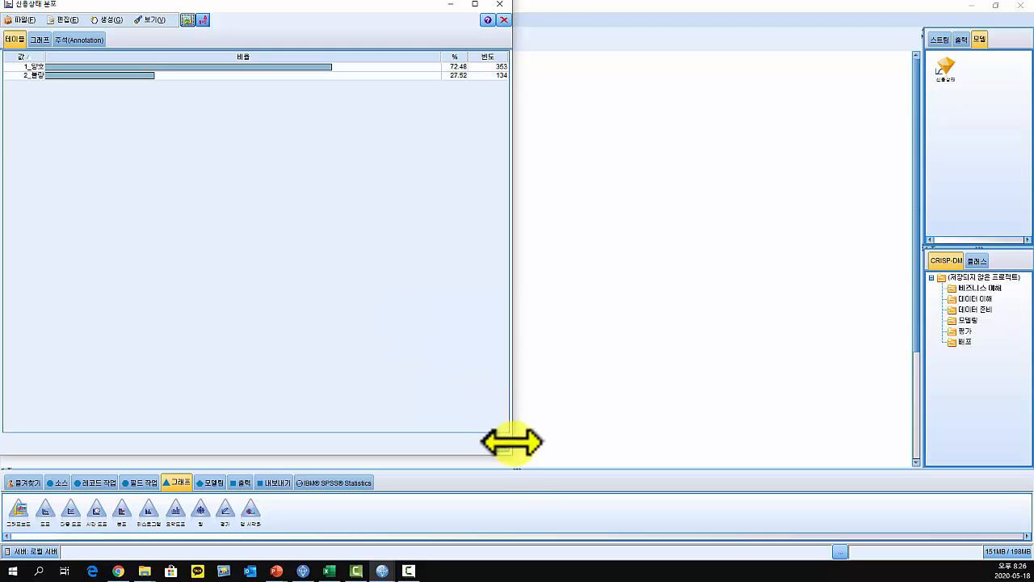
# Shrink and reposition the 신용상태 distribution output, generate a 균형 노드(증폭) from it, and close the output
pyautogui.moveTo(510, 454); pyautogui.dragTo(404, 331)
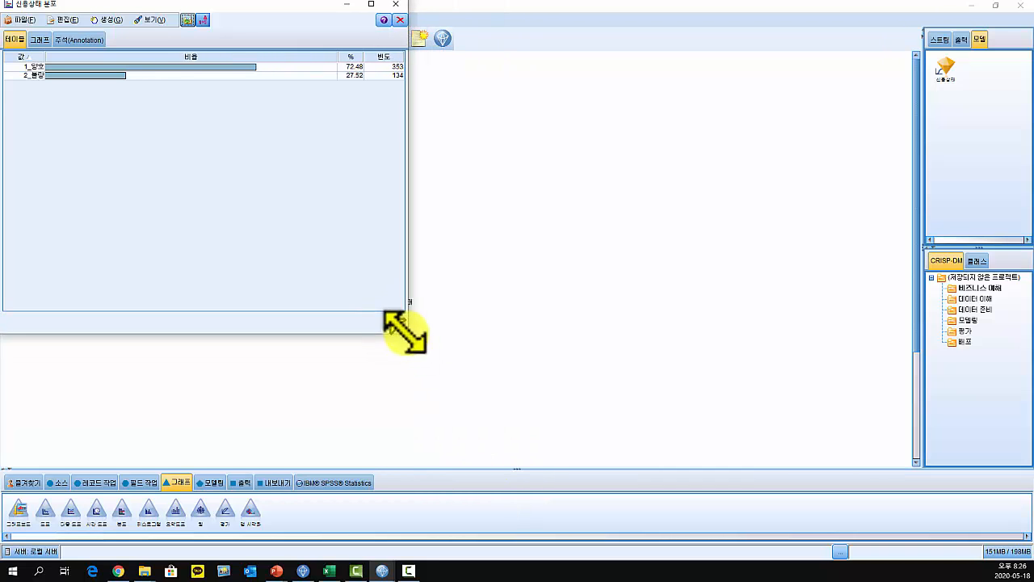
pyautogui.moveTo(245, 7); pyautogui.dragTo(254, 302)
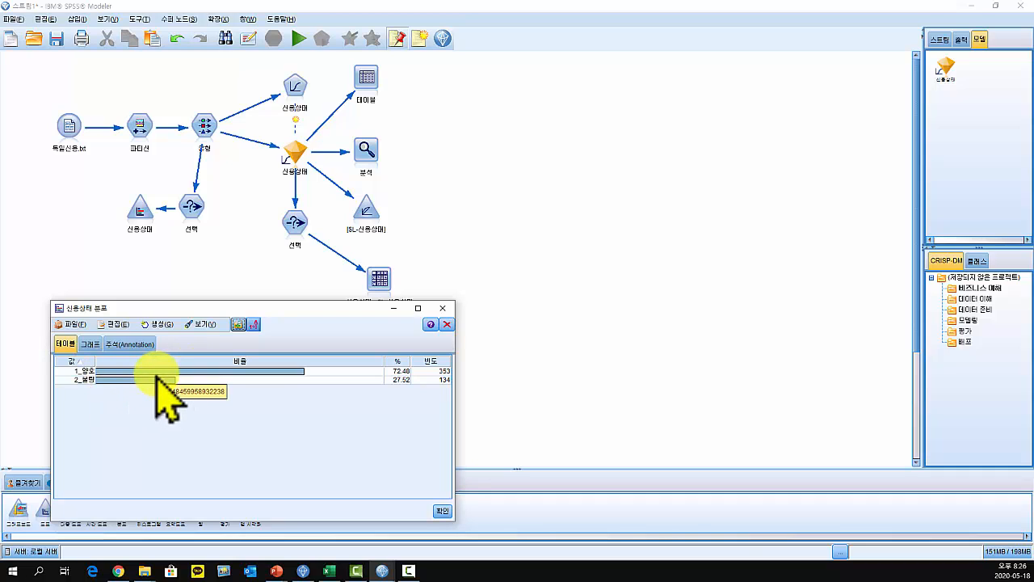
pyautogui.click(161, 324)
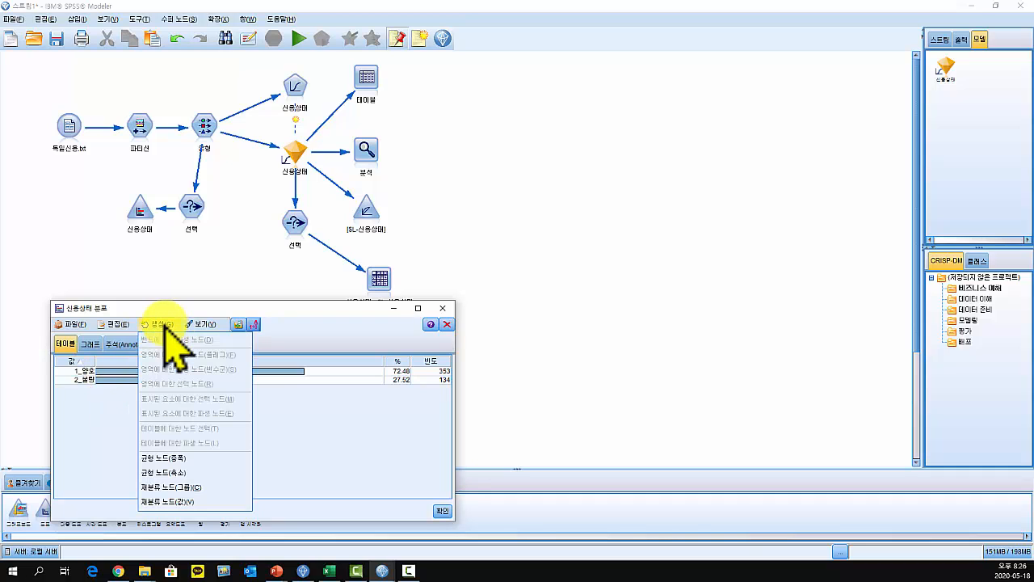
pyautogui.click(191, 459)
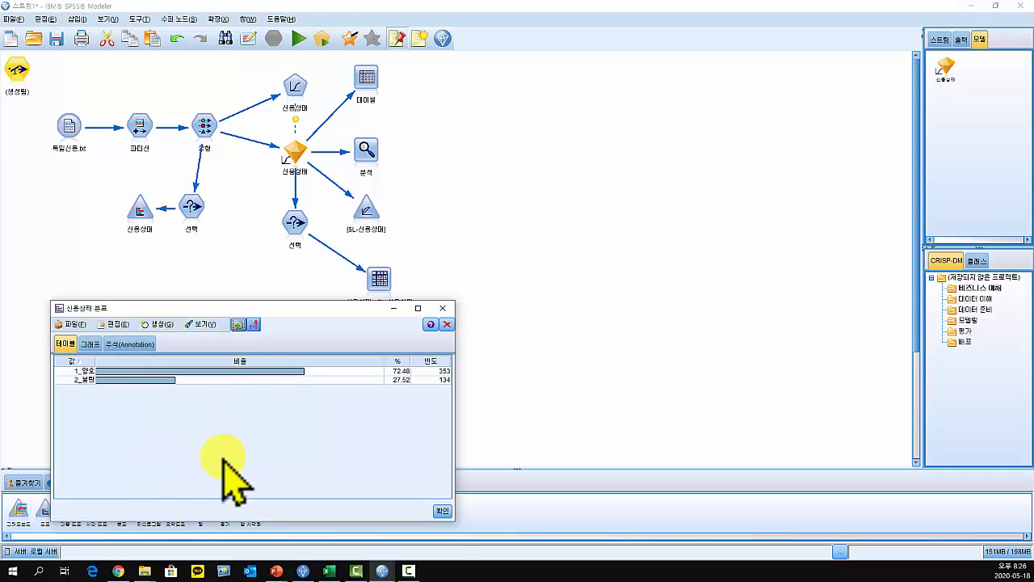
pyautogui.click(442, 512)
# Place the generated balance node below the 선택 node and insert it into the link between 선택 and the 신용상태 distribution node
pyautogui.moveTo(16, 69); pyautogui.dragTo(218, 247)
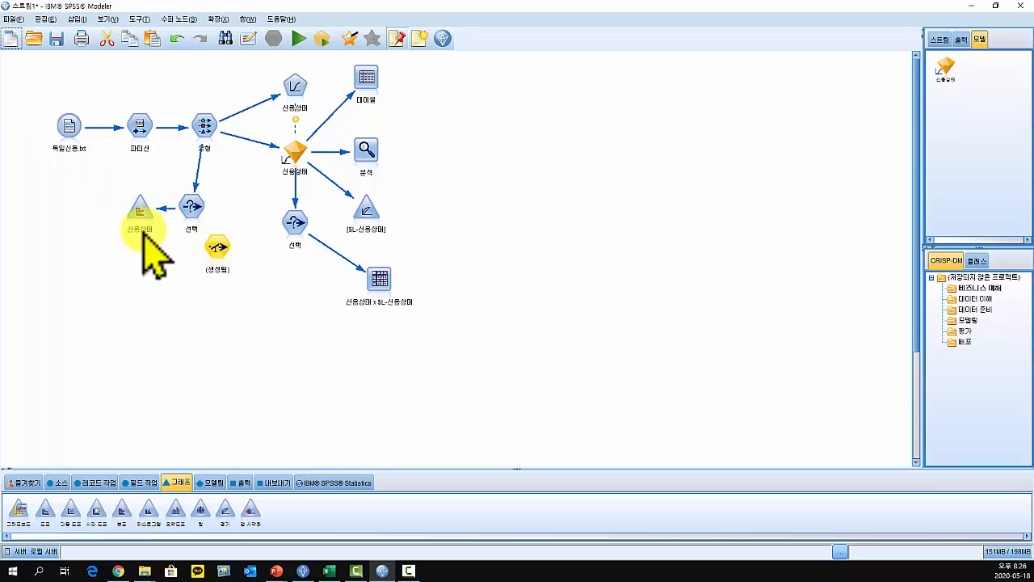
pyautogui.moveTo(143, 233); pyautogui.dragTo(139, 296)
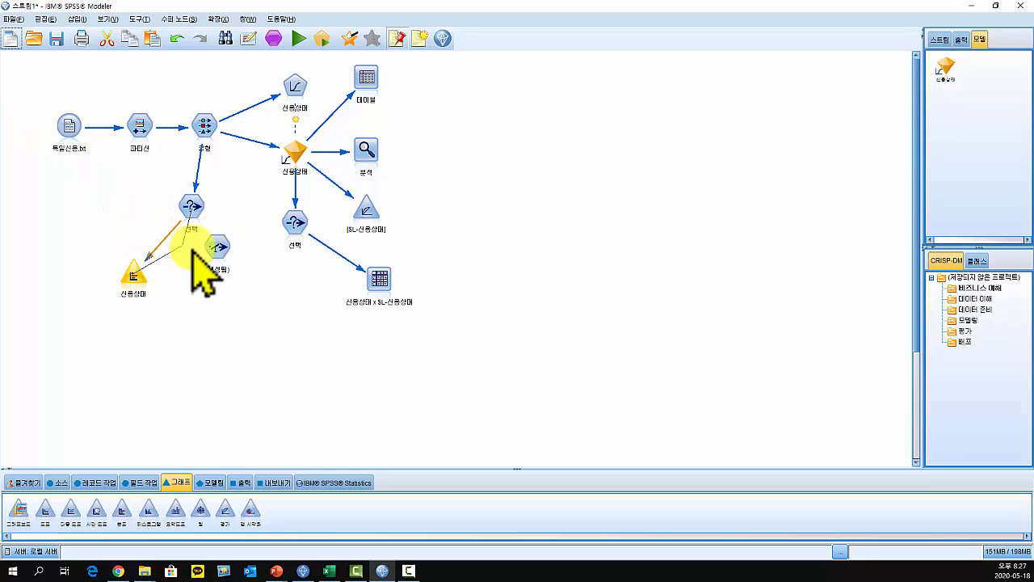
pyautogui.moveTo(192, 249); pyautogui.dragTo(216, 248)
pyautogui.moveTo(192, 203); pyautogui.dragTo(202, 174)
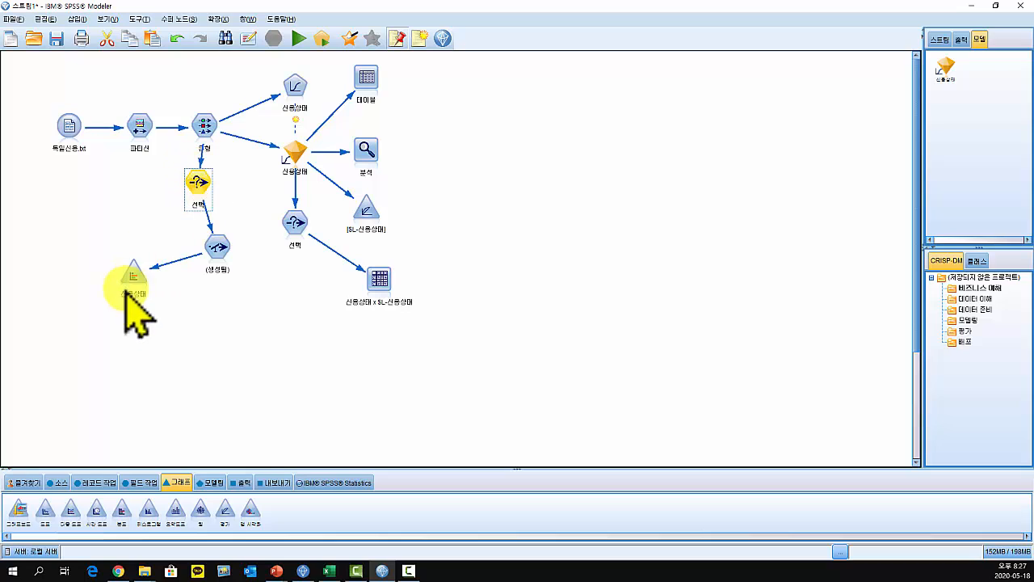
# Run the 신용상태 distribution node on the balanced records, examine the class proportions, and close the output
pyautogui.rightClick(133, 275)
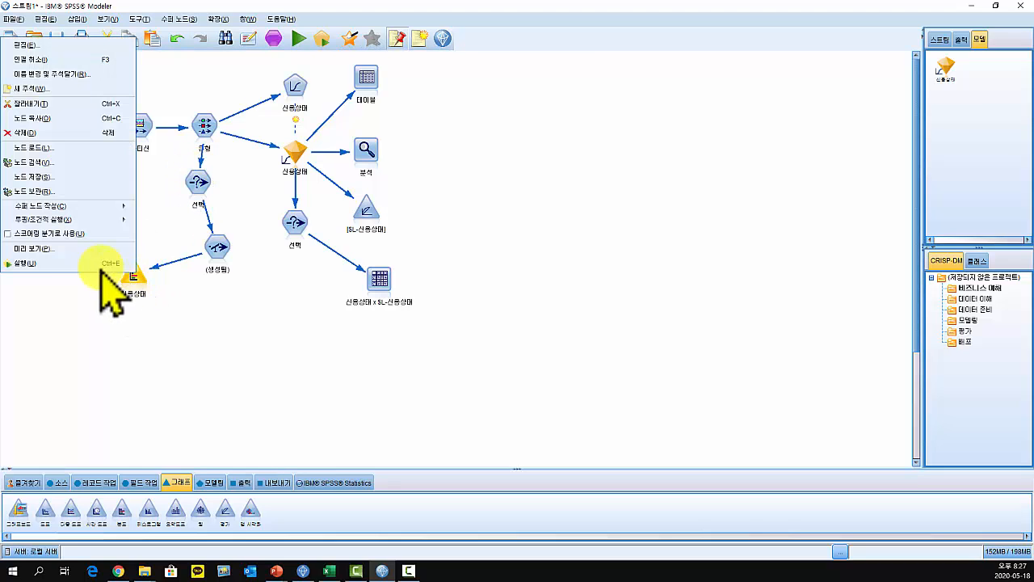
pyautogui.click(53, 264)
pyautogui.moveTo(192, 14); pyautogui.dragTo(278, 183)
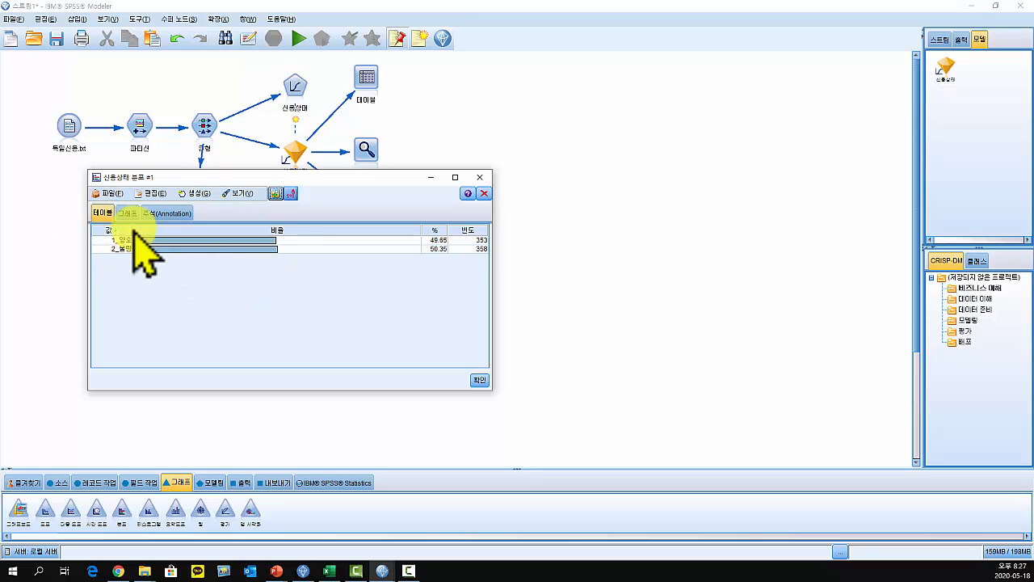
pyautogui.click(479, 379)
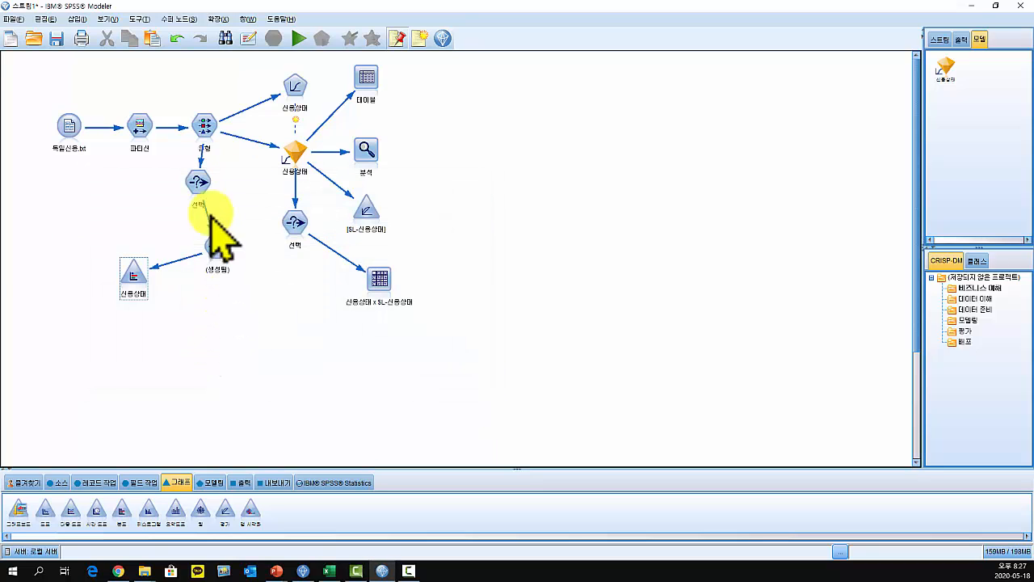
# Align the 선택 node and the generated balance node vertically beneath the 유형 node
pyautogui.click(202, 181)
pyautogui.moveTo(197, 184); pyautogui.dragTo(210, 193)
pyautogui.moveTo(212, 251); pyautogui.dragTo(200, 259)
pyautogui.moveTo(207, 194); pyautogui.dragTo(202, 193)
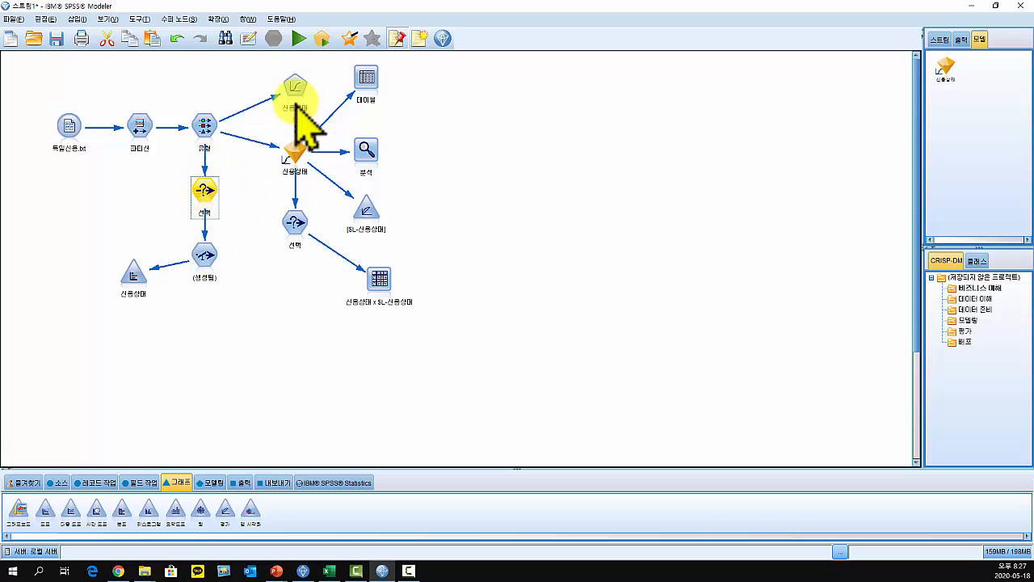
# Duplicate the 신용상태 logistic regression modeling node, connect the balance node to the copy, and run it
pyautogui.hotkey('ctrl', 'c')
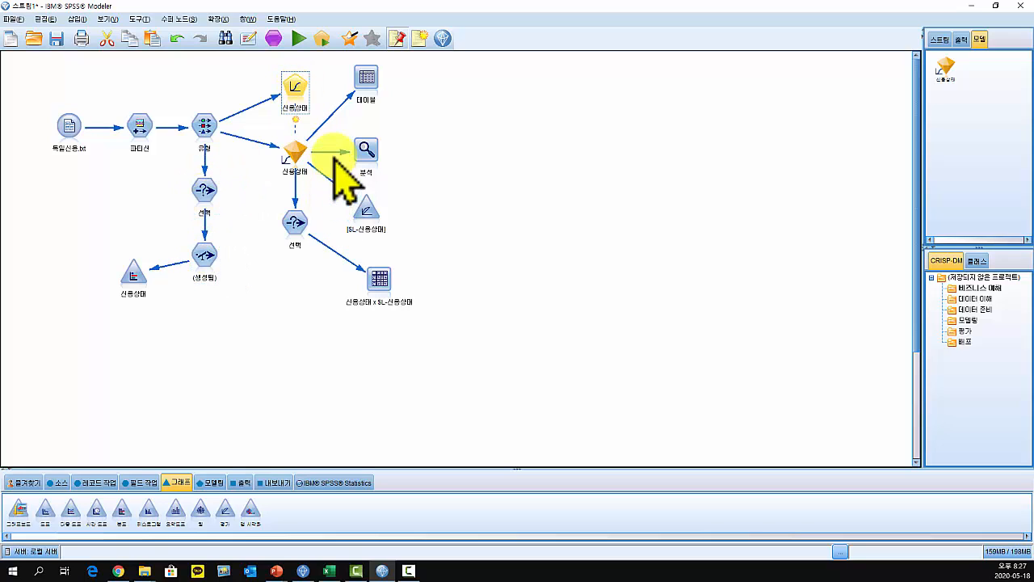
pyautogui.hotkey('ctrl', 'v')
pyautogui.moveTo(310, 115); pyautogui.dragTo(287, 276)
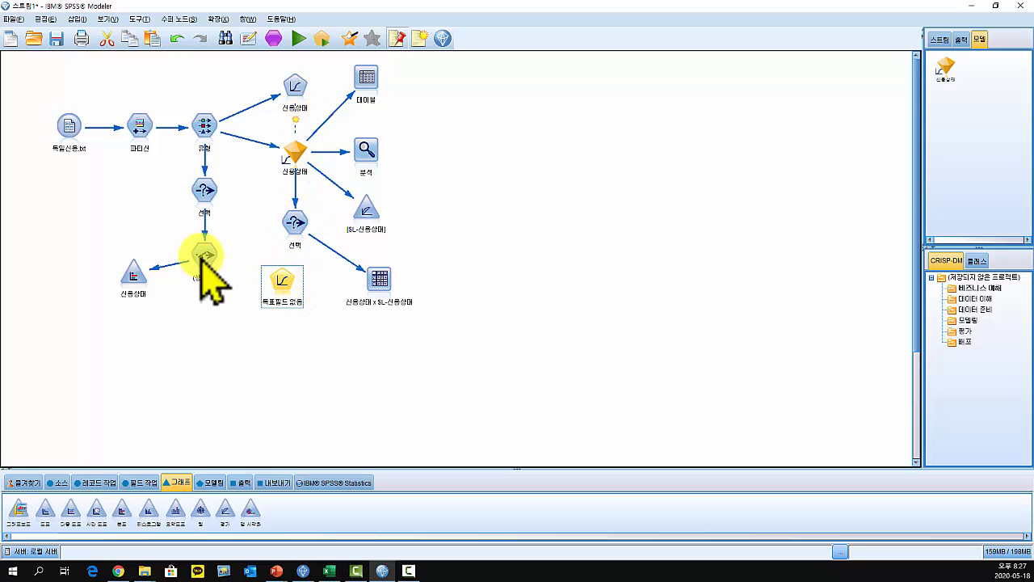
pyautogui.moveTo(202, 255); pyautogui.dragTo(279, 278)
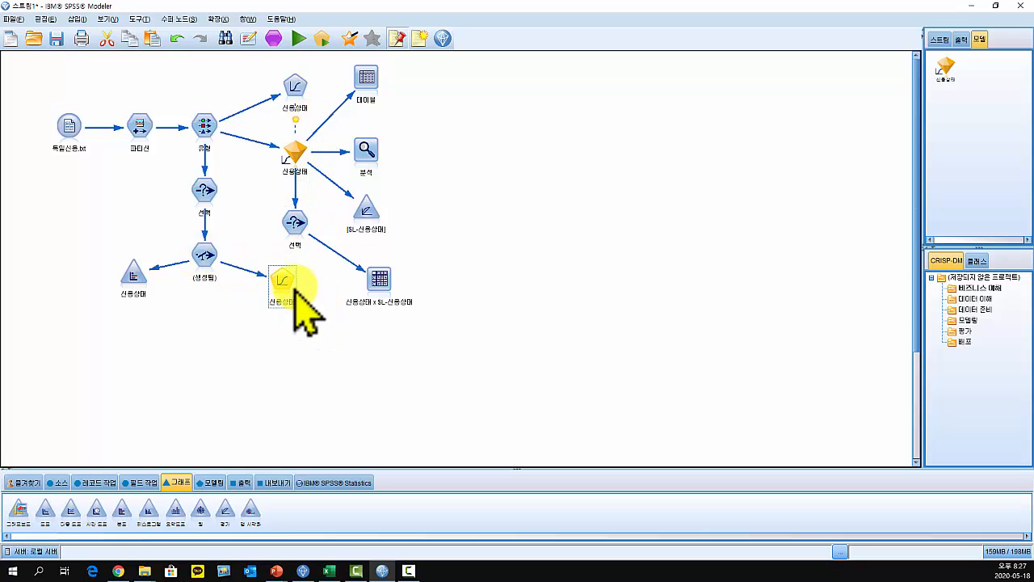
pyautogui.rightClick(280, 276)
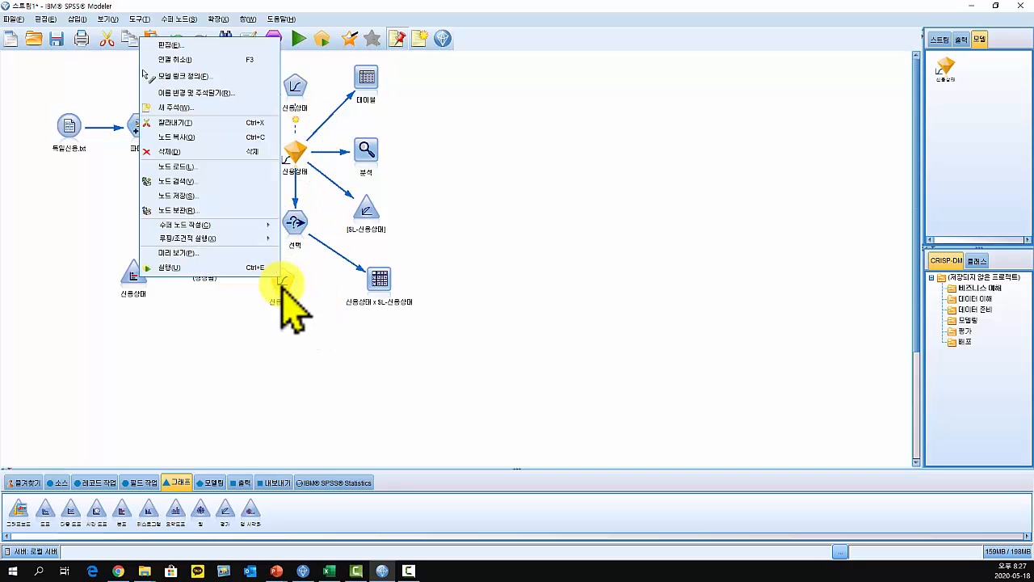
pyautogui.click(203, 267)
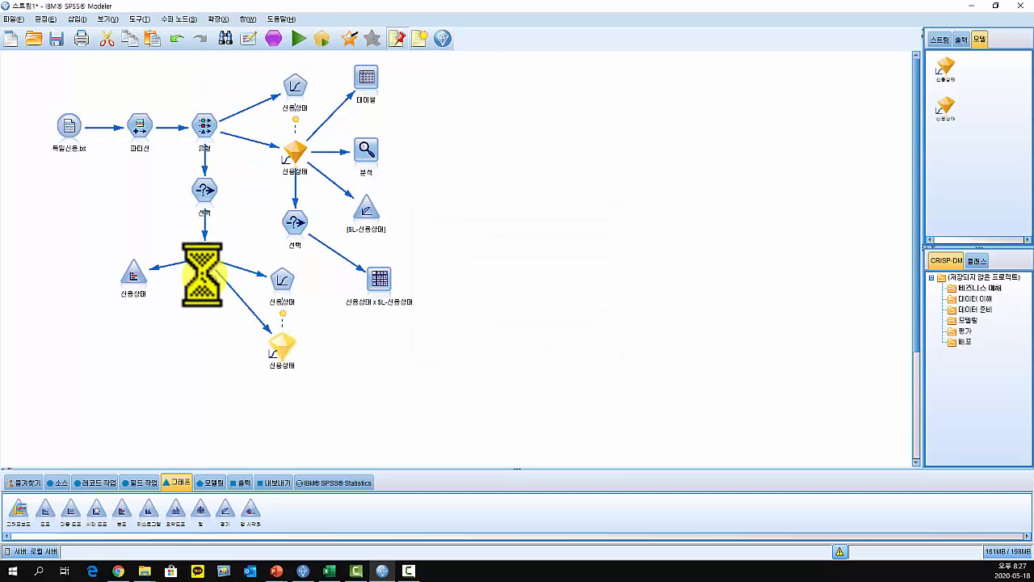
# Move the copied modeling node below the balance node, raise its new nugget, and view the nugget's model details
pyautogui.moveTo(284, 293); pyautogui.dragTo(219, 340)
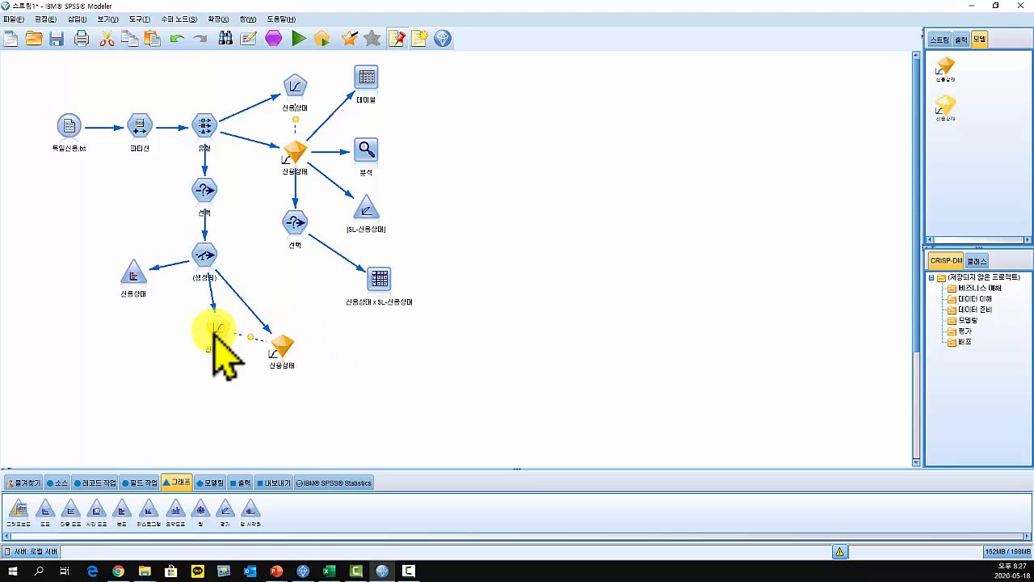
pyautogui.moveTo(283, 343); pyautogui.dragTo(286, 296)
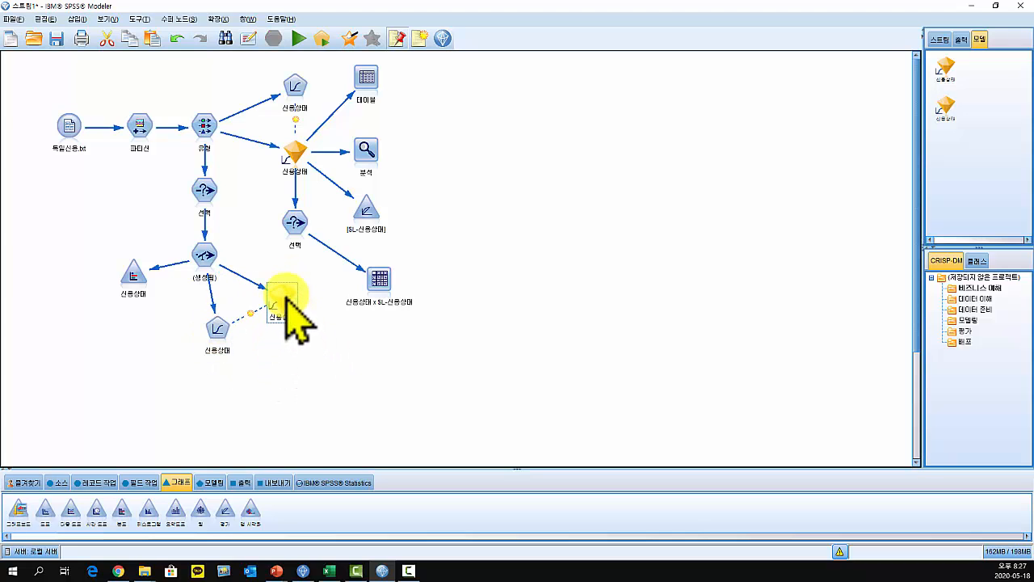
pyautogui.doubleClick(285, 296)
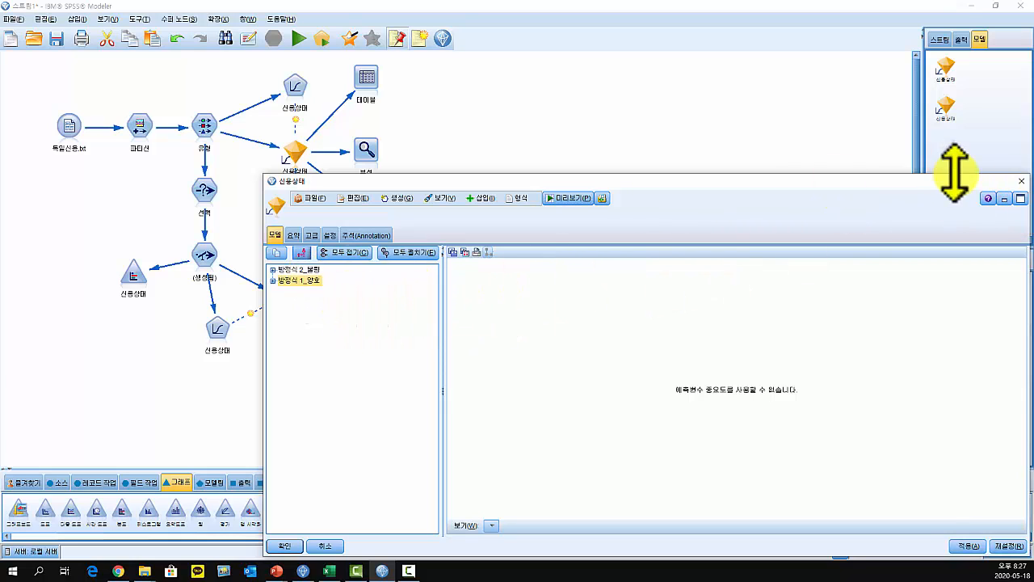
pyautogui.click(1020, 181)
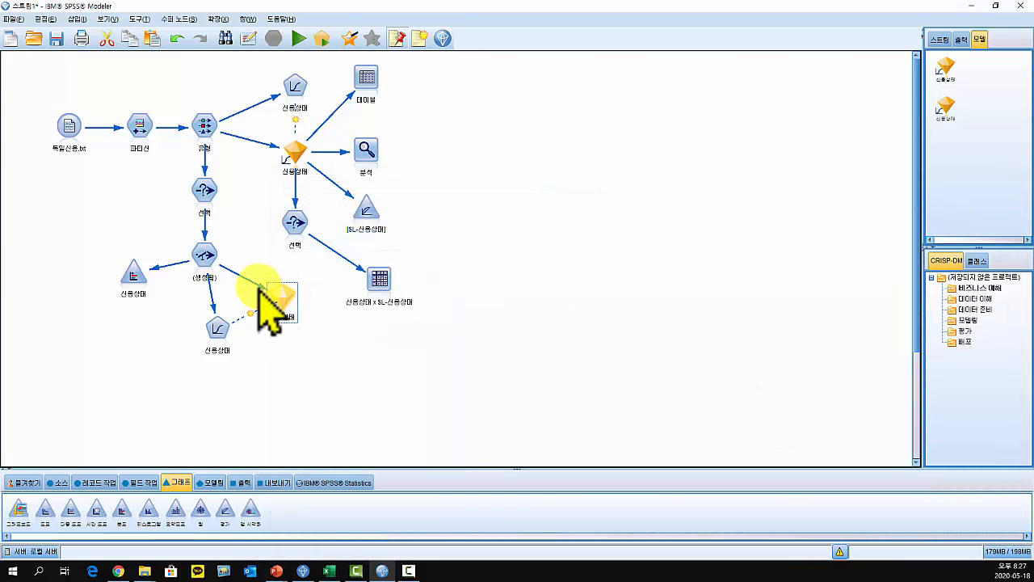
# Reroute the new nugget's input to the original nugget and insert it between the original nugget and the 분석 node
pyautogui.moveTo(262, 284); pyautogui.dragTo(296, 160)
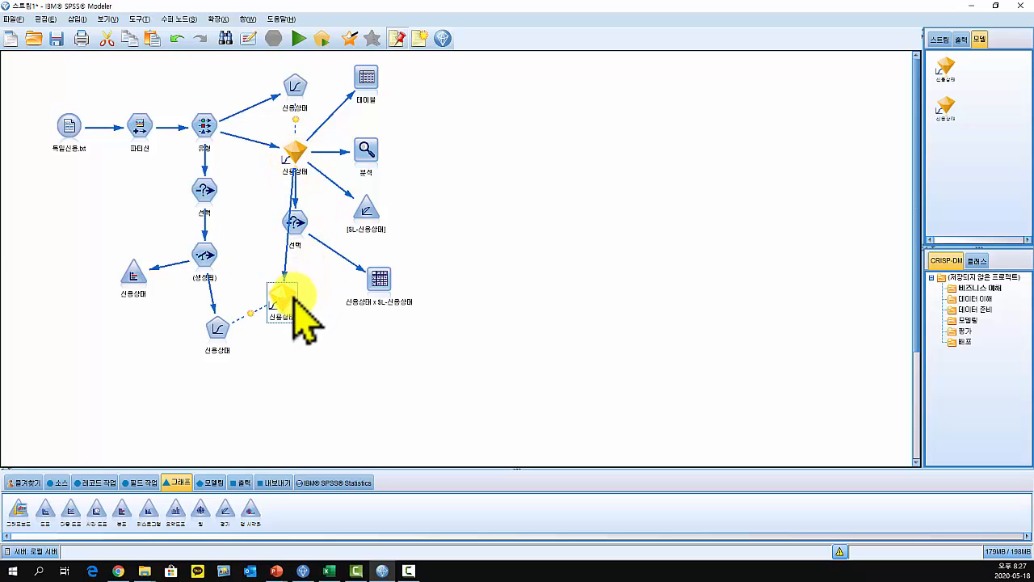
pyautogui.moveTo(286, 299); pyautogui.dragTo(427, 214)
pyautogui.moveTo(367, 148); pyautogui.dragTo(416, 152)
pyautogui.moveTo(333, 222); pyautogui.dragTo(353, 155)
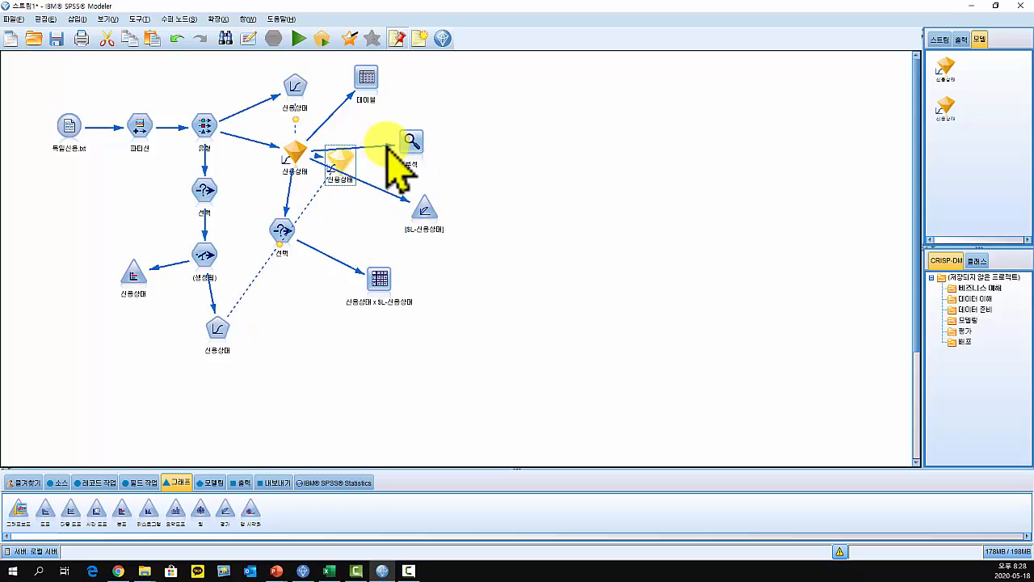
pyautogui.moveTo(378, 148); pyautogui.dragTo(433, 144)
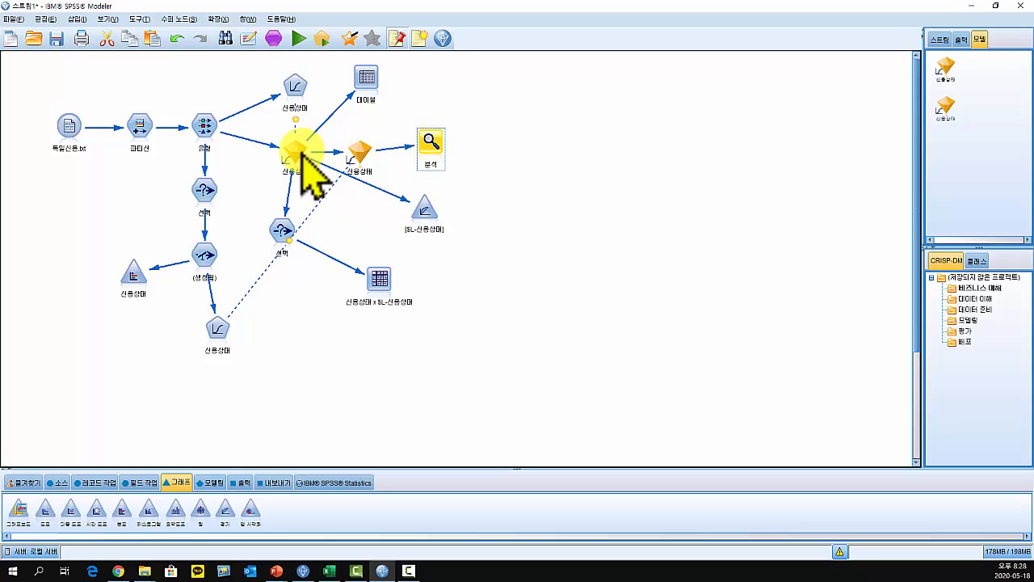
# Align the original nugget and the 분석 node with the new nugget, and move the 평가 node down below them
pyautogui.moveTo(299, 151); pyautogui.dragTo(291, 156)
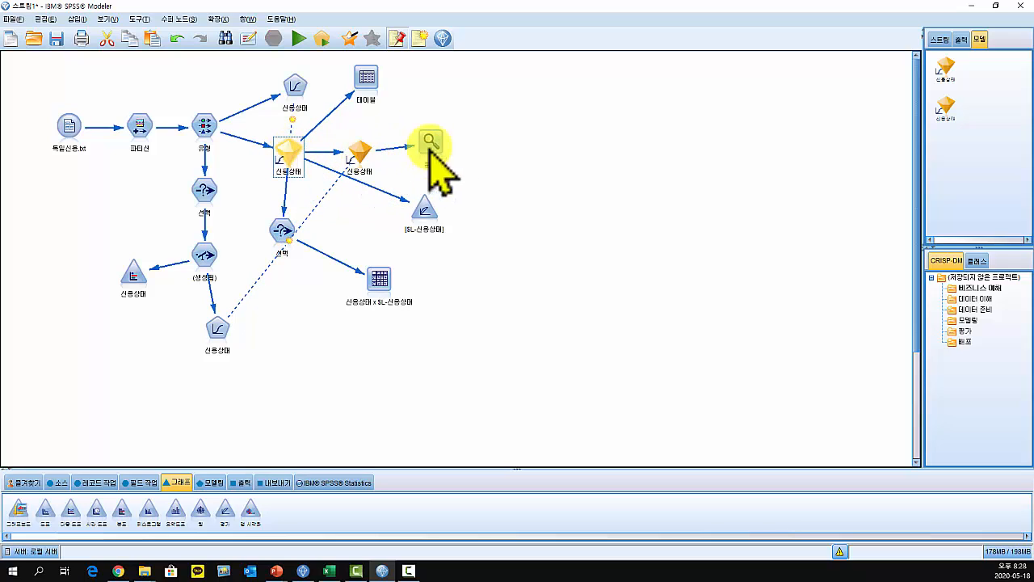
pyautogui.moveTo(430, 151); pyautogui.dragTo(443, 159)
pyautogui.moveTo(424, 217); pyautogui.dragTo(397, 243)
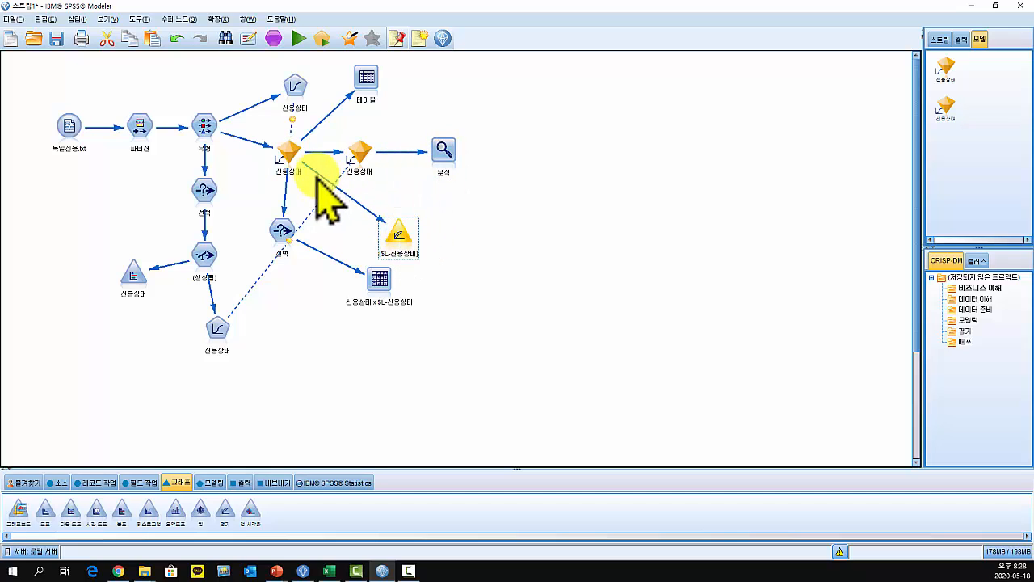
# Run the 분석 node, compare the accuracy, coincidence matrices and evaluation metrics of $L-신용상태 and $L1-신용상태, and close the output
pyautogui.rightClick(443, 150)
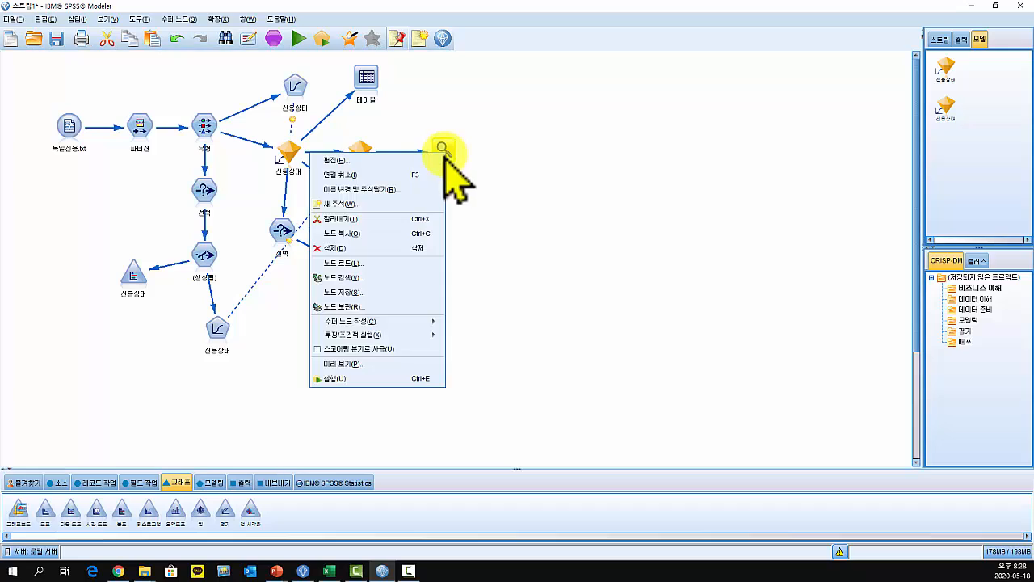
pyautogui.click(379, 380)
pyautogui.moveTo(144, 11); pyautogui.dragTo(668, 11)
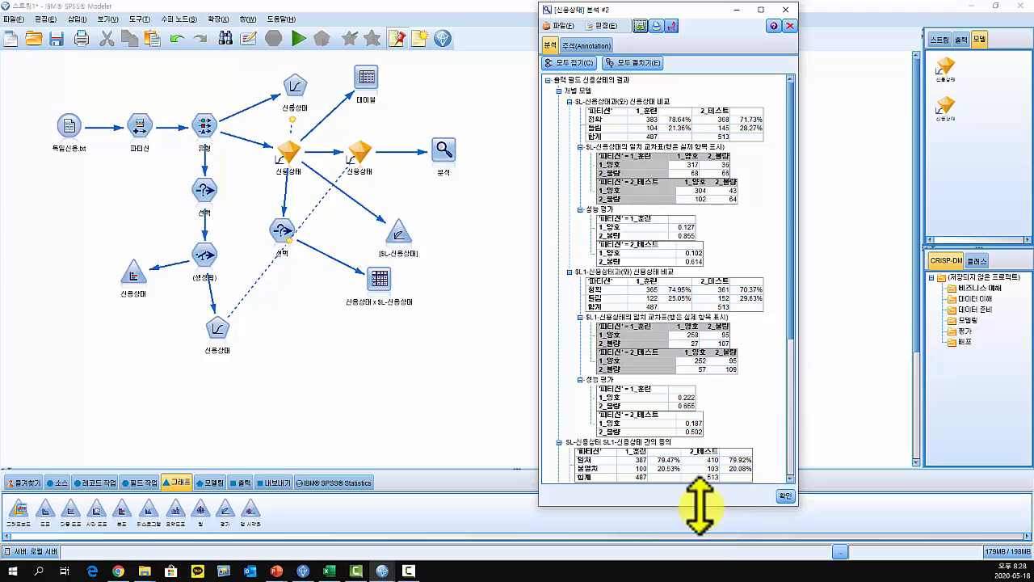
pyautogui.moveTo(793, 333); pyautogui.dragTo(784, 473)
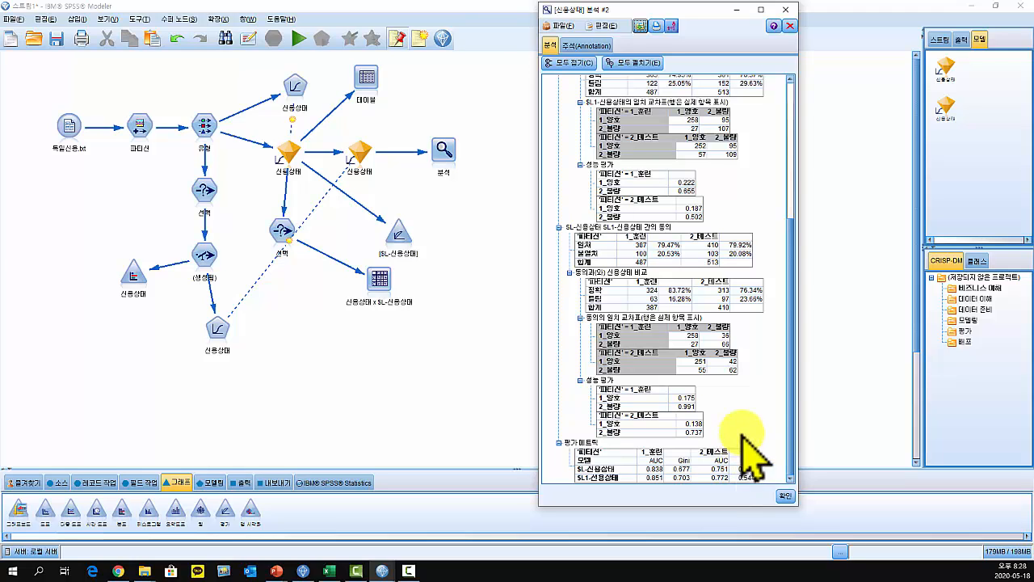
pyautogui.click(788, 9)
# Move the crosstab node farther down and to the right, and shift its 선택 node slightly to the right
pyautogui.moveTo(382, 284); pyautogui.dragTo(408, 333)
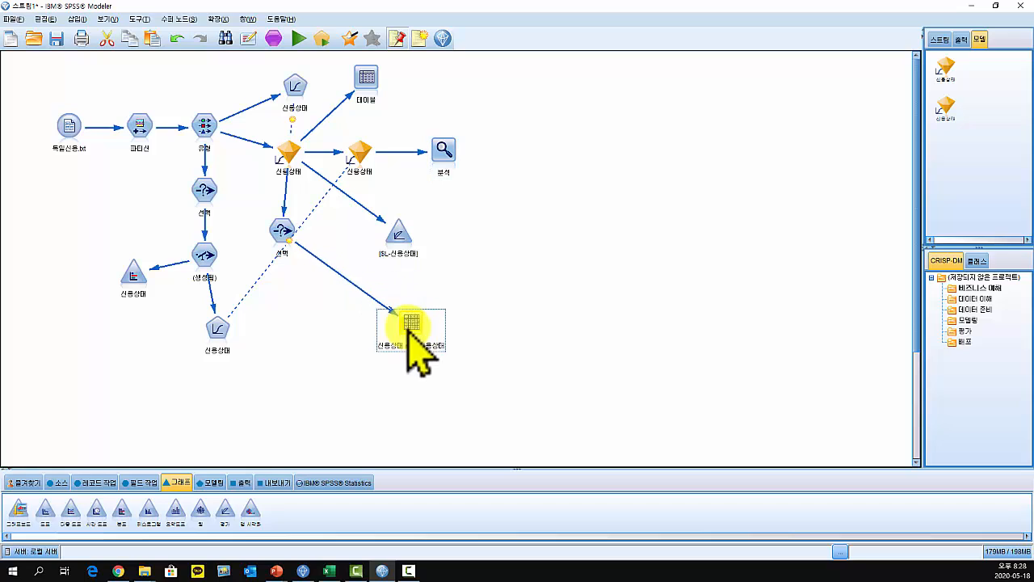
pyautogui.moveTo(278, 226); pyautogui.dragTo(306, 202)
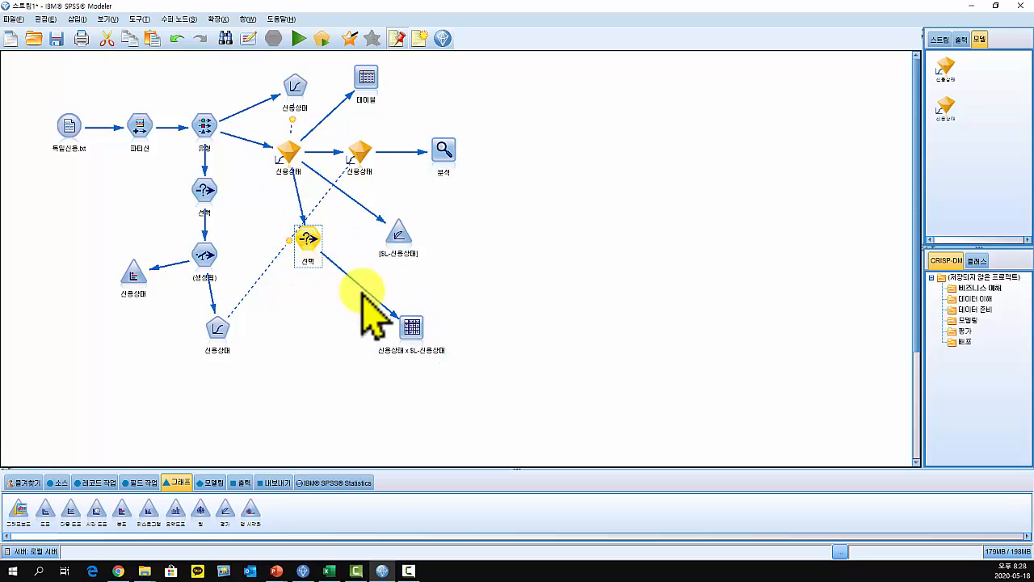
# Place the crosstab node below its 선택 node, and reroute the 평가 node's input to the second nugget, positioning it below the 분석 node
pyautogui.moveTo(393, 331); pyautogui.dragTo(310, 325)
pyautogui.click(397, 233)
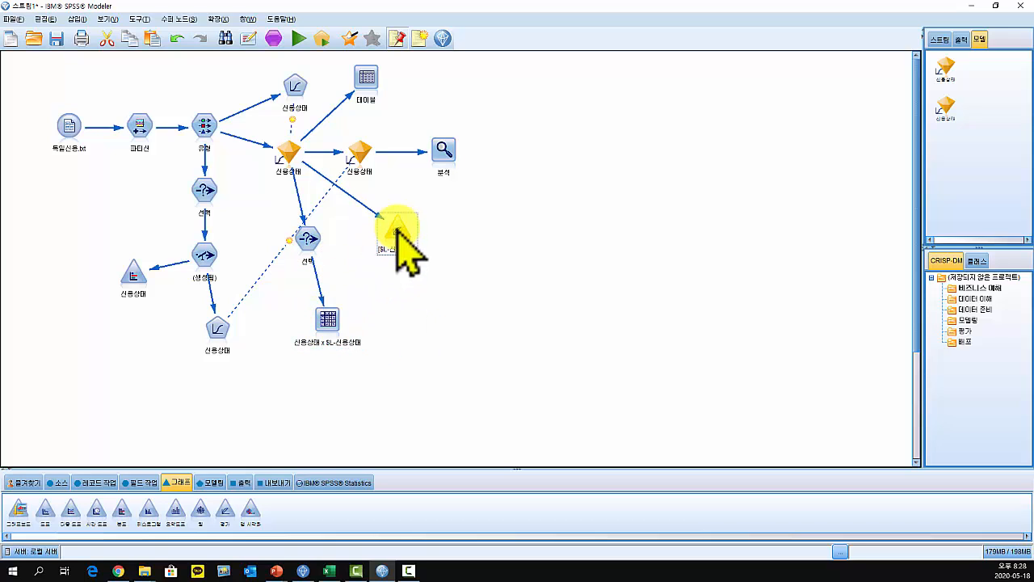
pyautogui.moveTo(396, 230); pyautogui.dragTo(482, 241)
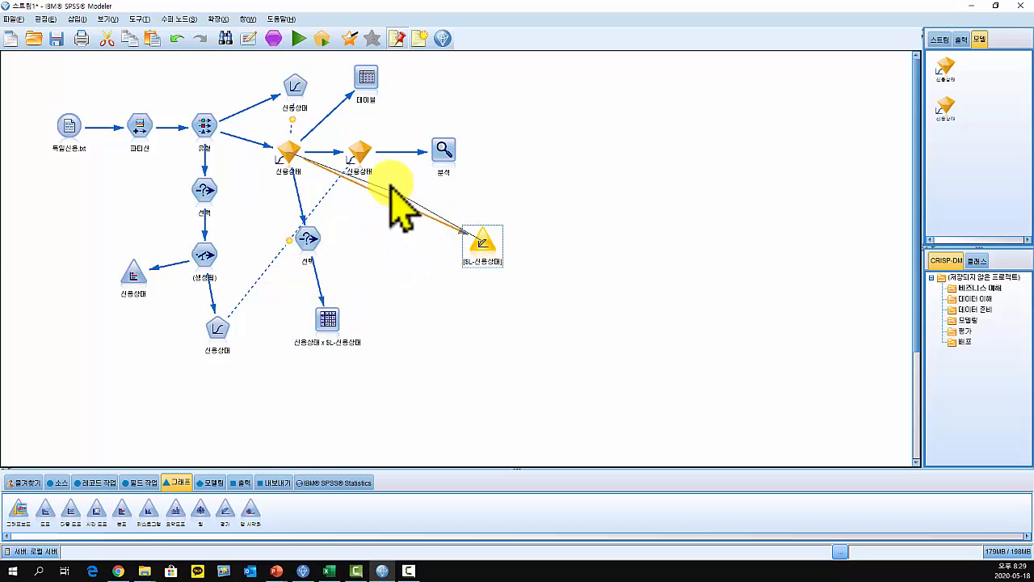
pyautogui.moveTo(391, 187); pyautogui.dragTo(366, 154)
pyautogui.moveTo(481, 248); pyautogui.dragTo(422, 216)
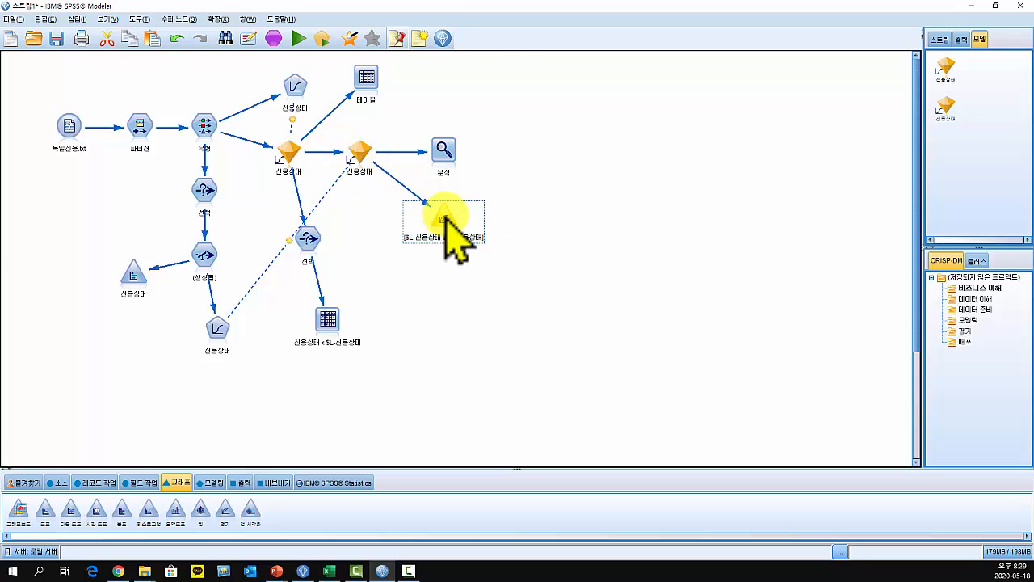
# Run the 평가 node, enlarge the gains chart to compare the $L-신용상태 and $L1-신용상태 curves for training and test data, and close it
pyautogui.rightClick(444, 217)
pyautogui.click(334, 441)
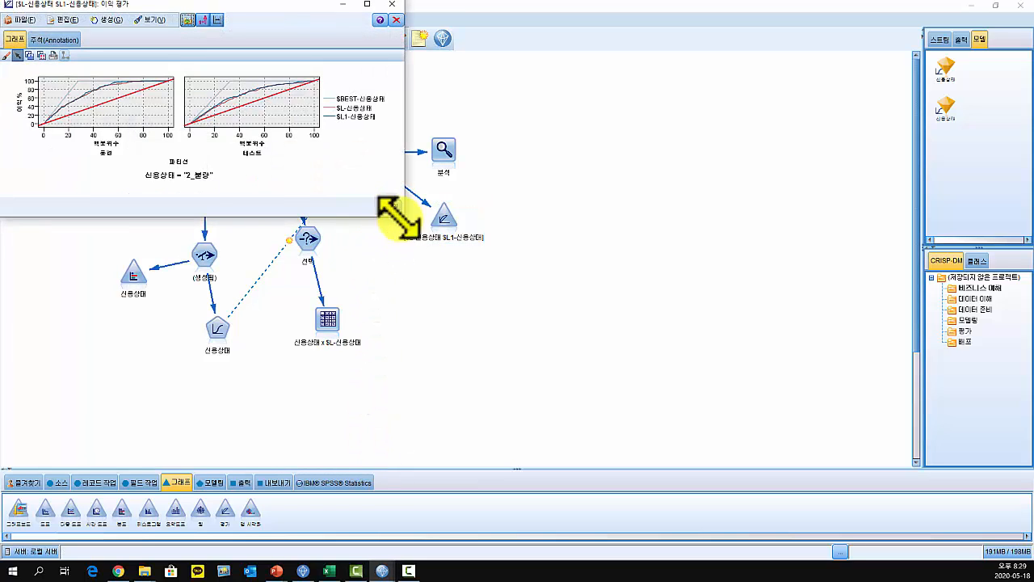
pyautogui.moveTo(404, 217); pyautogui.dragTo(608, 451)
pyautogui.moveTo(292, 6); pyautogui.dragTo(502, 112)
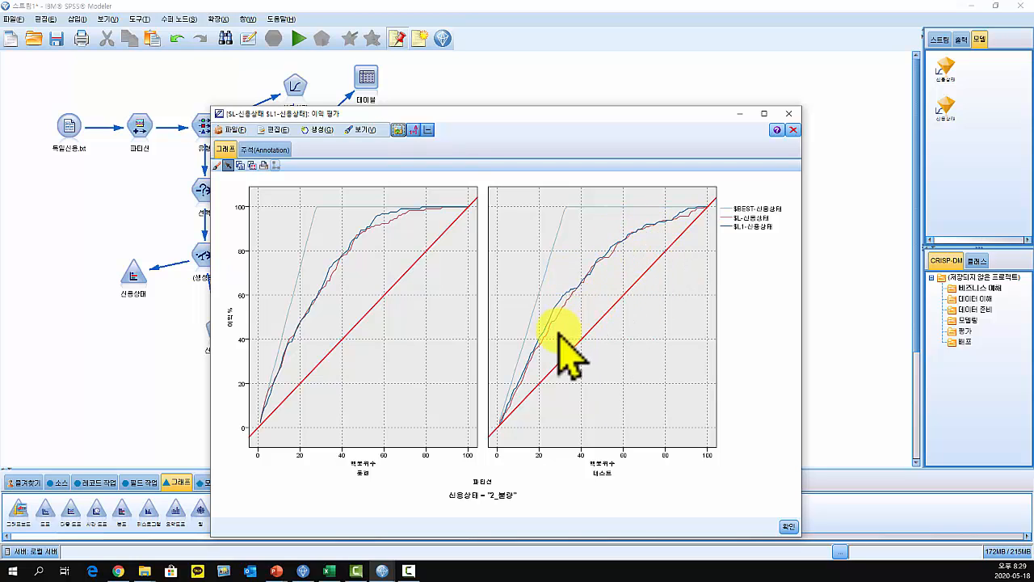
pyautogui.moveTo(556, 315)
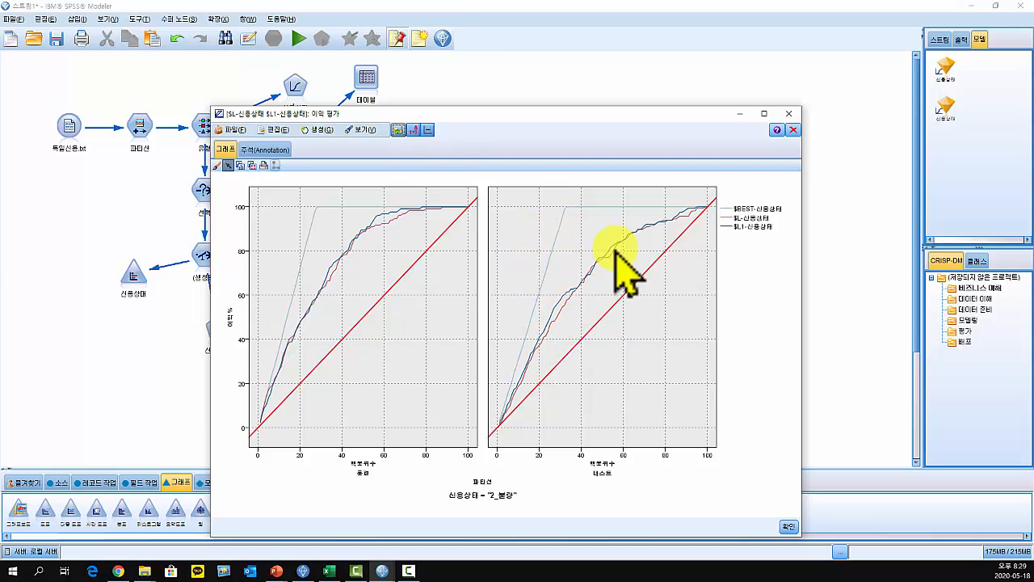
pyautogui.moveTo(646, 234)
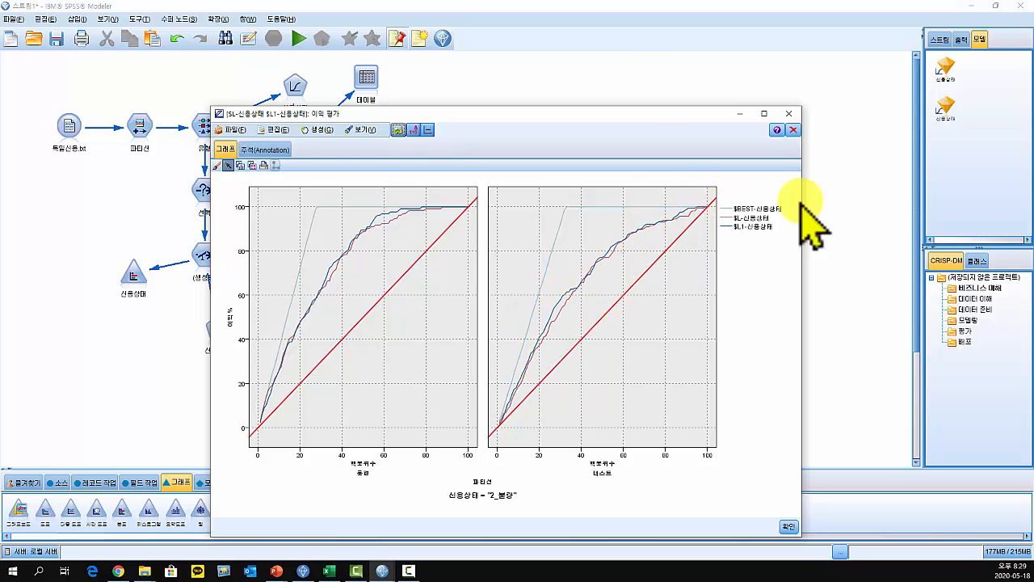
pyautogui.click(790, 114)
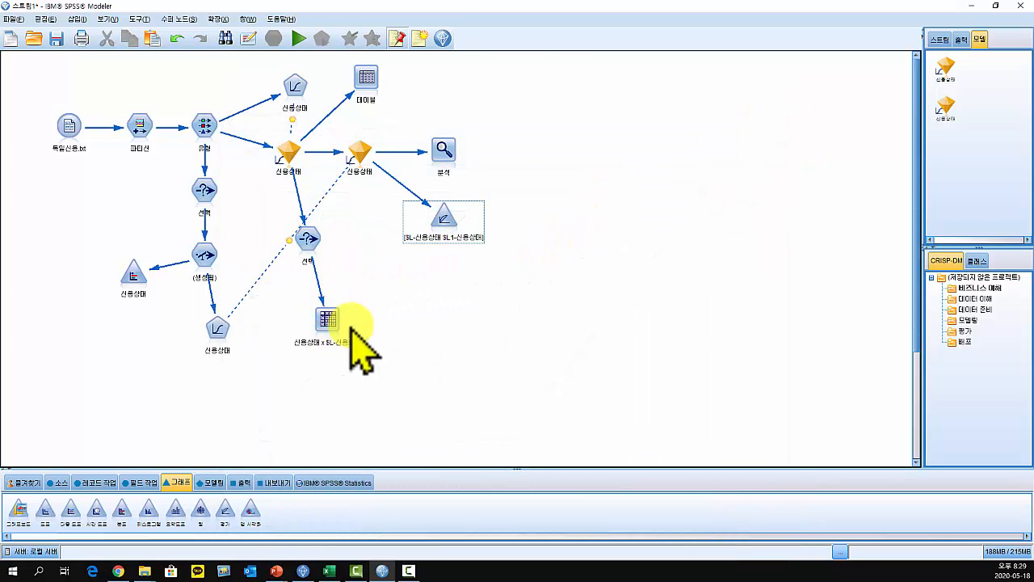
# Shift the crosstab node closer to its 선택 node, run it to review the 신용상태 by $L-신용상태 table, and close the output
pyautogui.moveTo(327, 318)
pyautogui.mouseDown()
pyautogui.moveTo(405, 301)
pyautogui.moveTo(323, 323)
pyautogui.mouseUp()
pyautogui.click(309, 238)
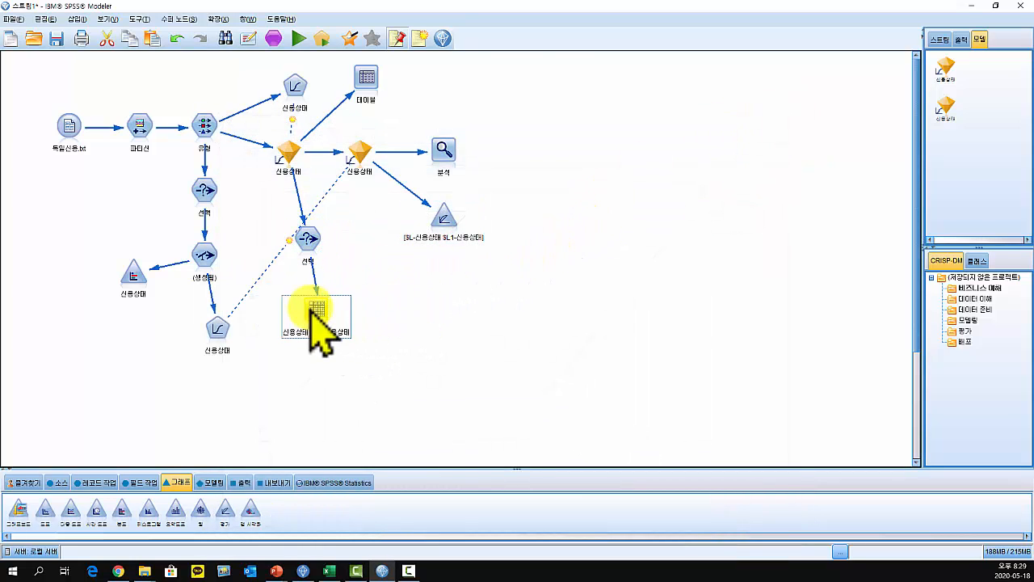
pyautogui.rightClick(307, 300)
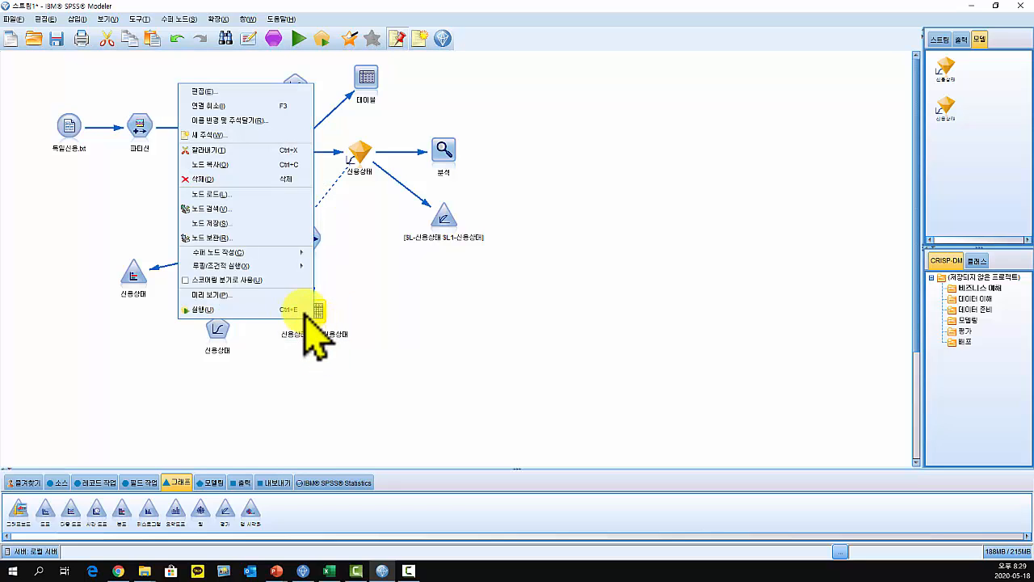
pyautogui.click(247, 309)
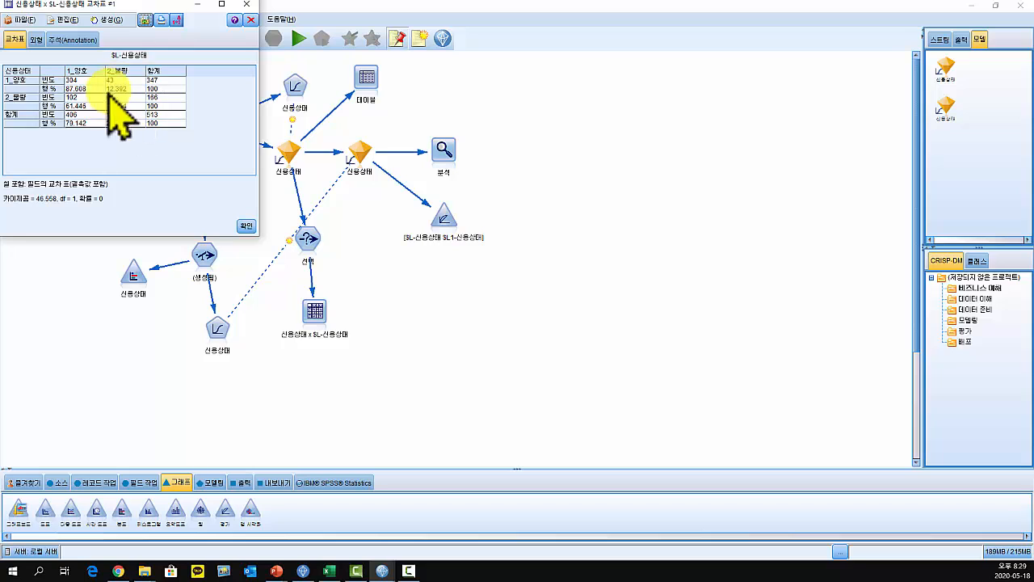
pyautogui.click(246, 227)
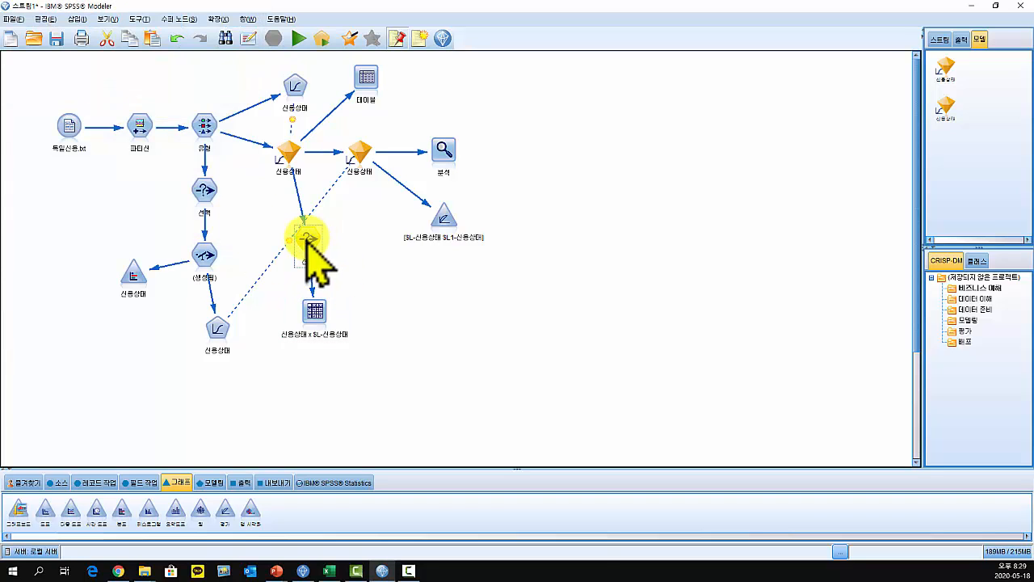
# Duplicate the 선택 node that feeds the crosstab, place the copy below the second nugget, and connect the nugget to it
pyautogui.hotkey('ctrl', 'c')
pyautogui.hotkey('ctrl', 'v')
pyautogui.moveTo(325, 261); pyautogui.dragTo(380, 219)
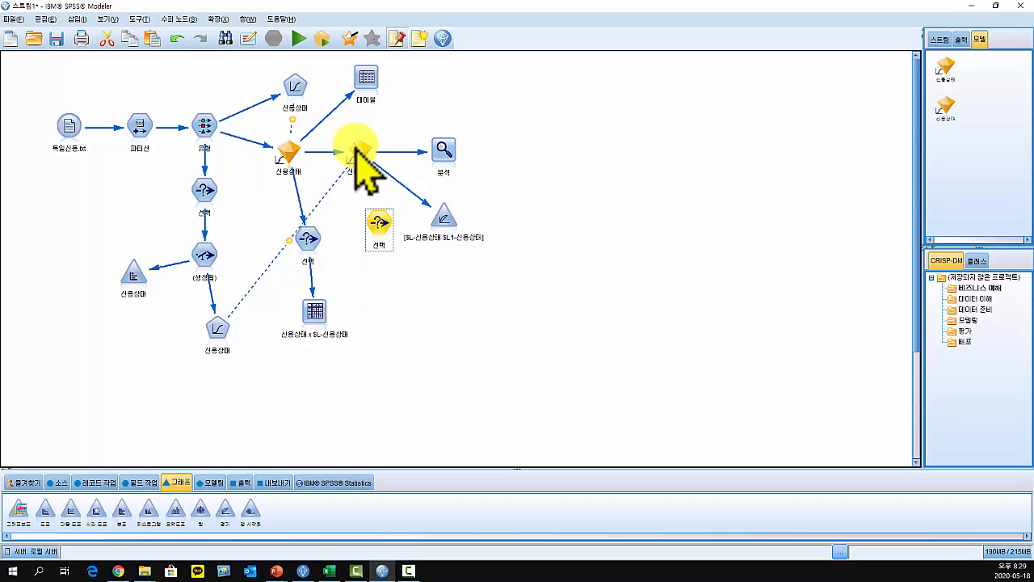
pyautogui.moveTo(358, 162); pyautogui.dragTo(386, 246)
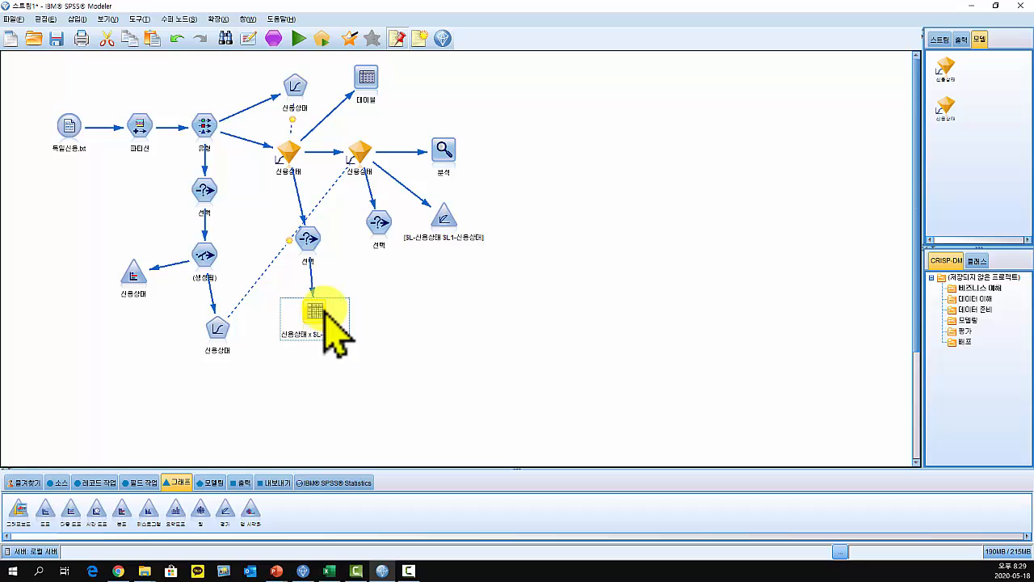
# Duplicate the crosstab node, place the copy beside the original, and connect the copied 선택 node to it
pyautogui.hotkey('ctrl', 'c')
pyautogui.hotkey('ctrl', 'v')
pyautogui.moveTo(458, 297); pyautogui.dragTo(405, 308)
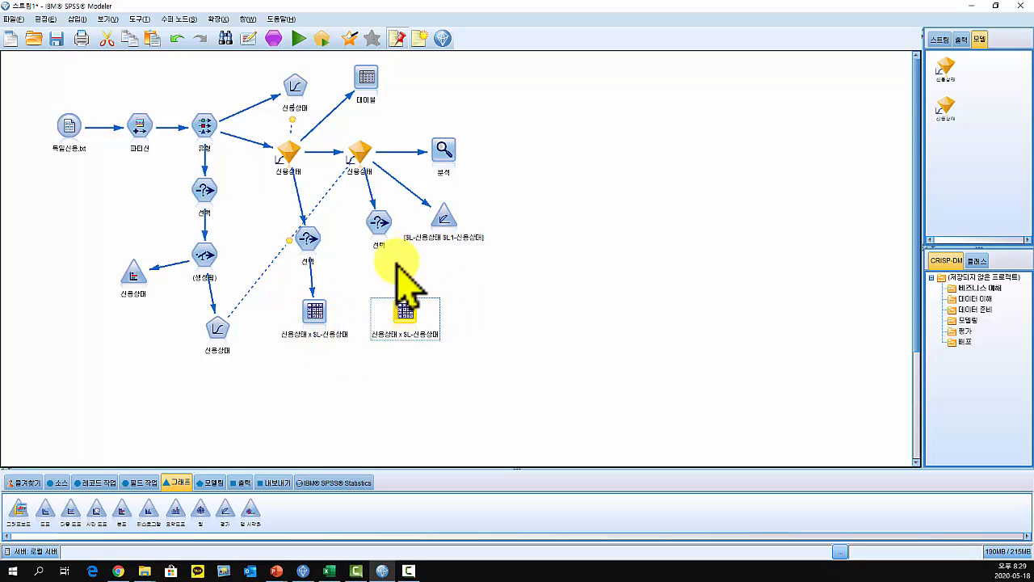
pyautogui.moveTo(376, 229); pyautogui.dragTo(400, 307)
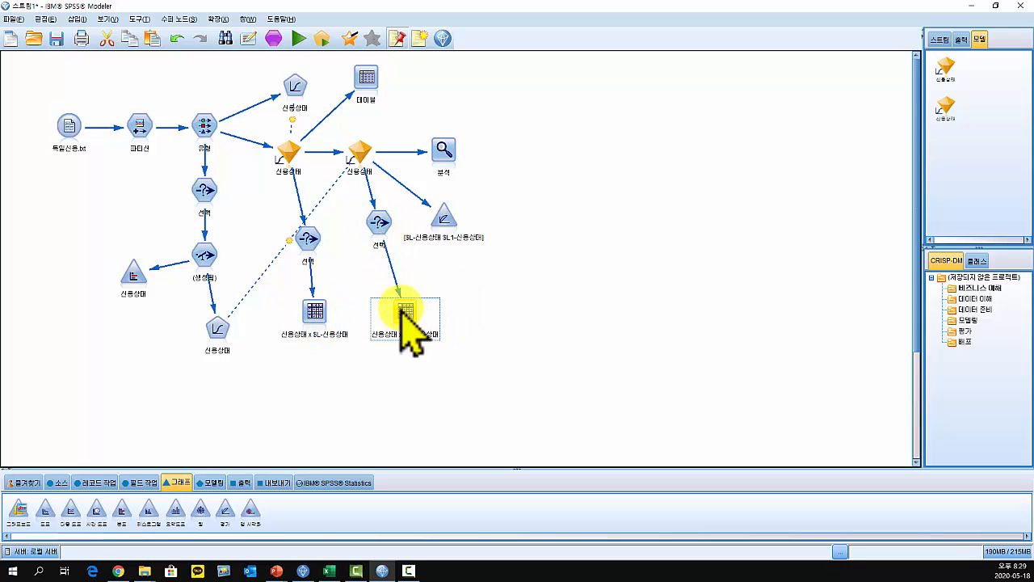
# Set the copied crosstab's column field to $L1-신용상태 and run it
pyautogui.doubleClick(403, 314)
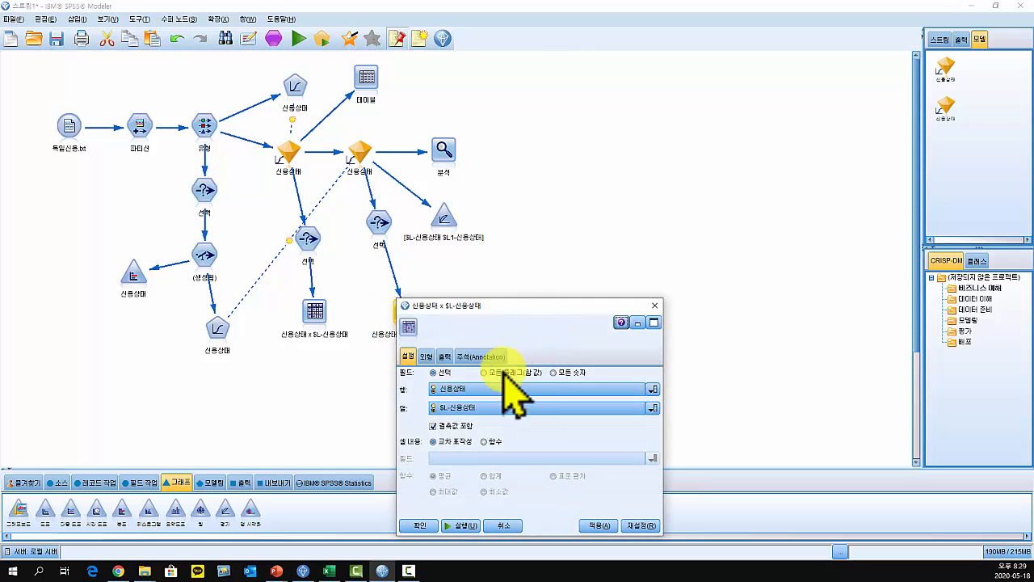
pyautogui.click(489, 406)
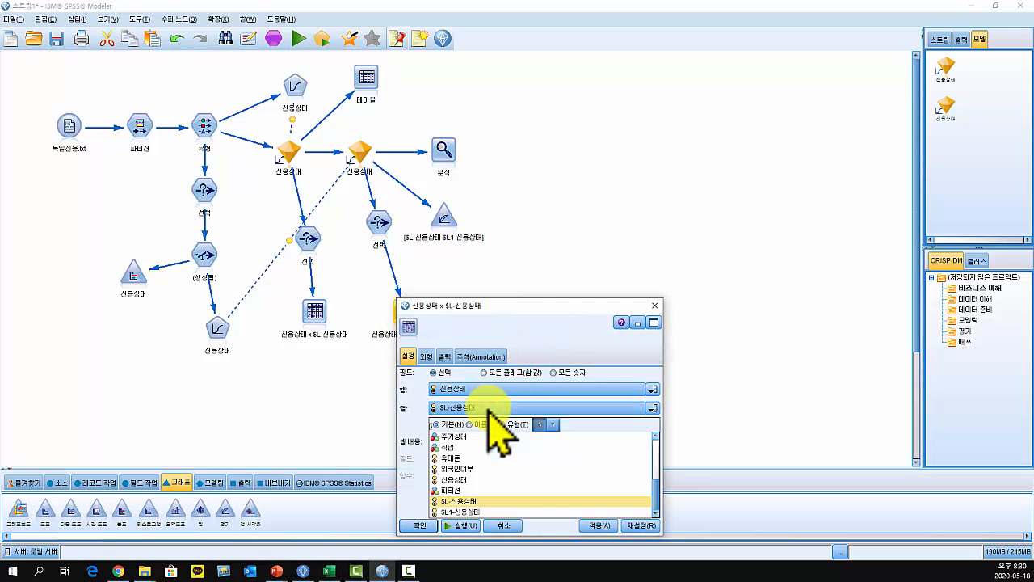
pyautogui.click(473, 516)
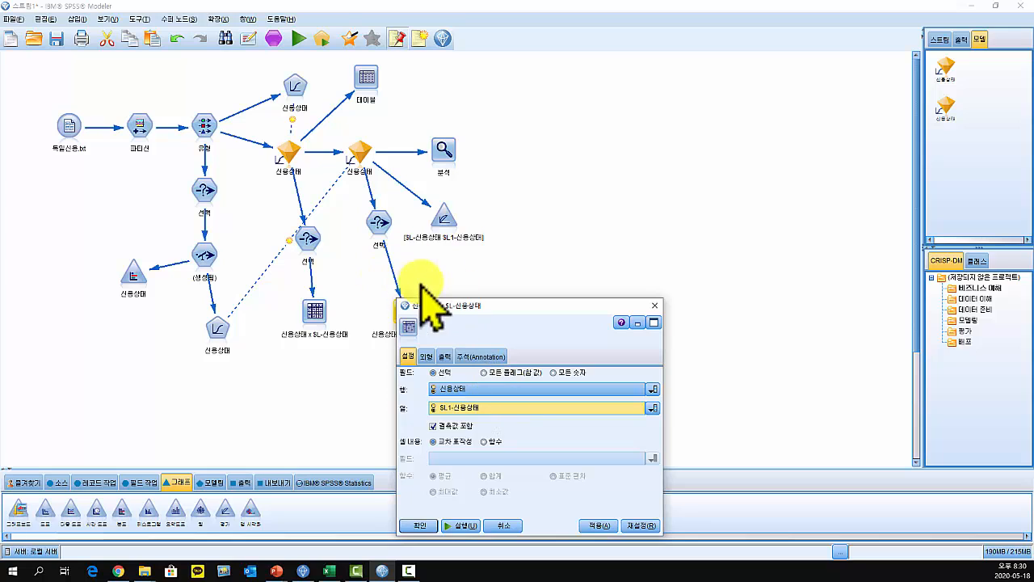
pyautogui.click(465, 526)
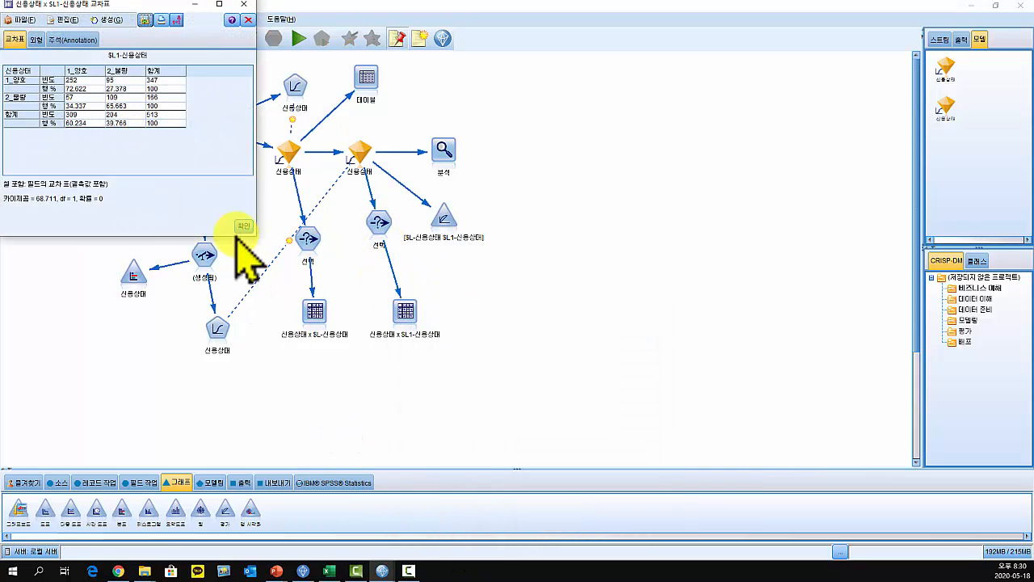
# Run the original crosstab again, compare the $L-신용상태 and $L1-신용상태 tables side by side, and close both outputs
pyautogui.moveTo(120, 10); pyautogui.dragTo(554, 101)
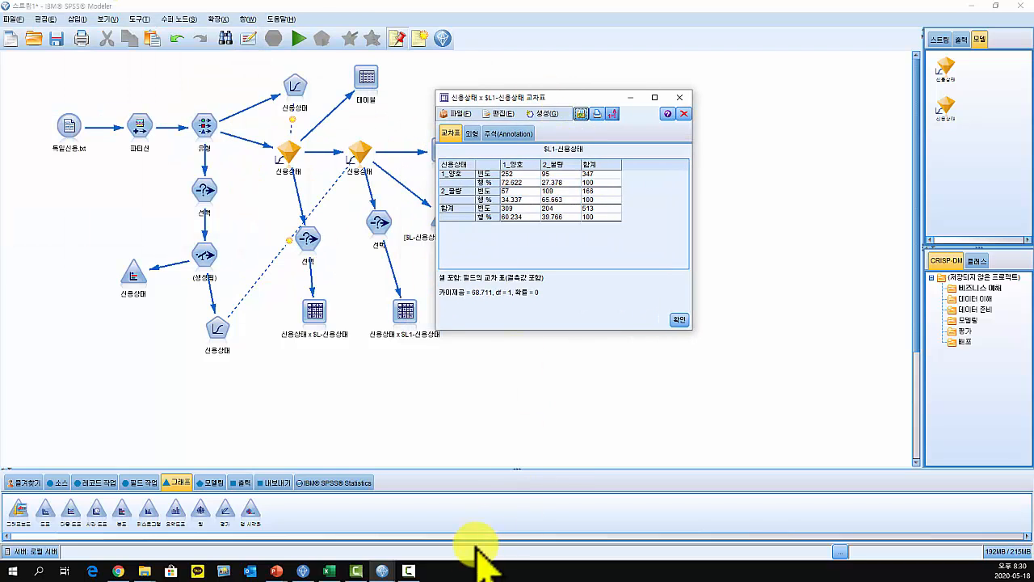
pyautogui.moveTo(382, 570)
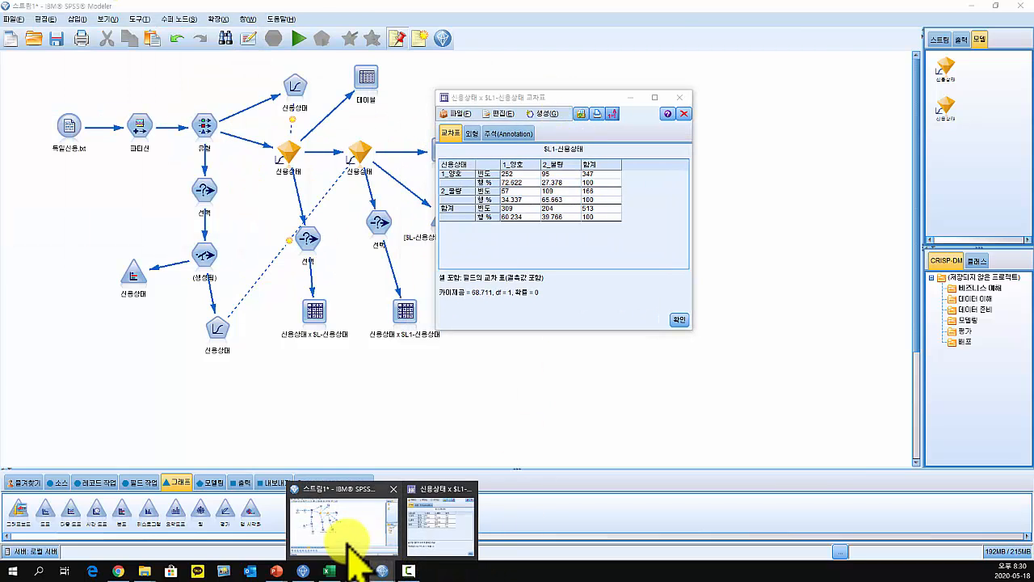
pyautogui.moveTo(443, 541)
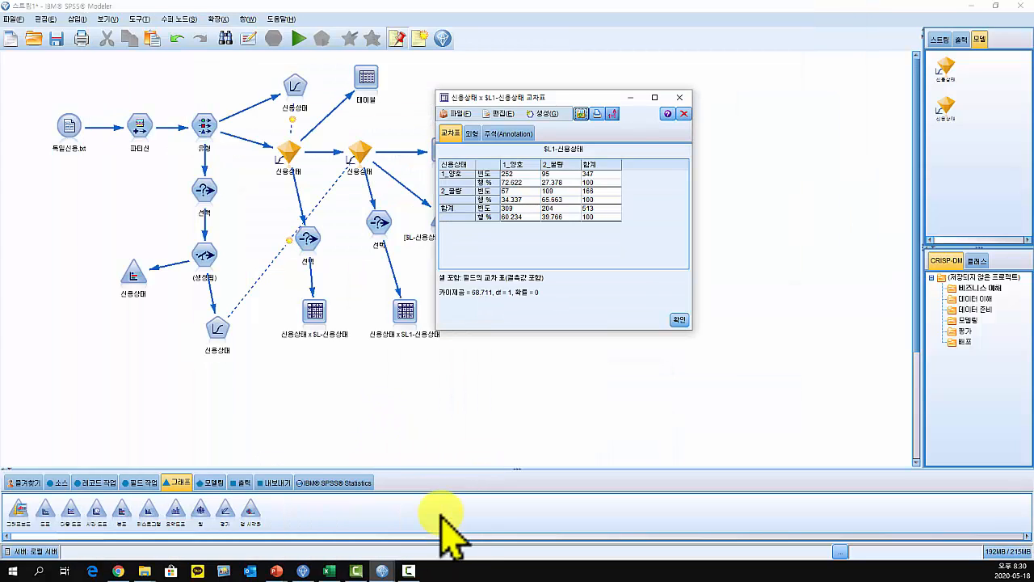
pyautogui.rightClick(316, 309)
pyautogui.click(300, 301)
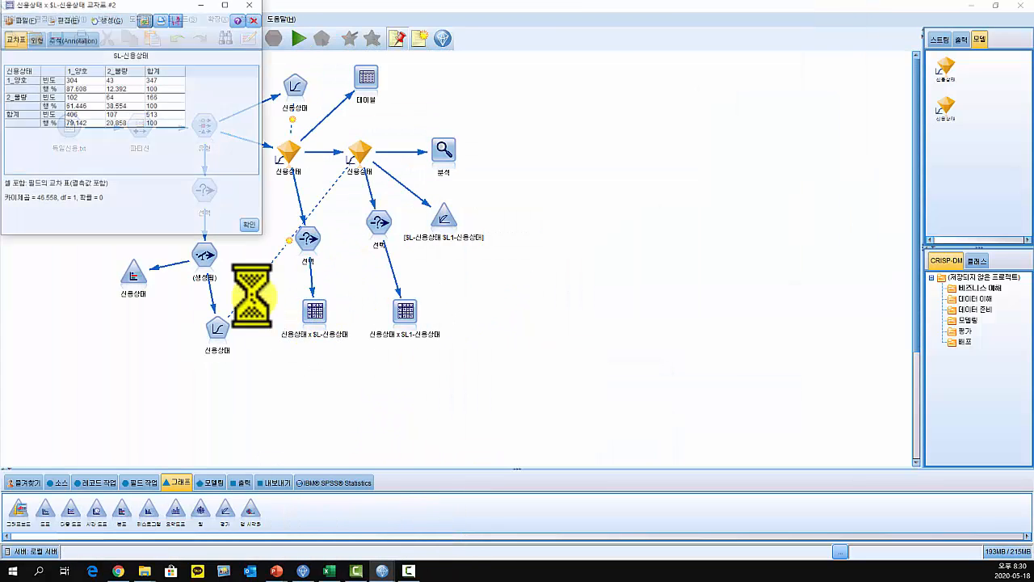
pyautogui.click(409, 527)
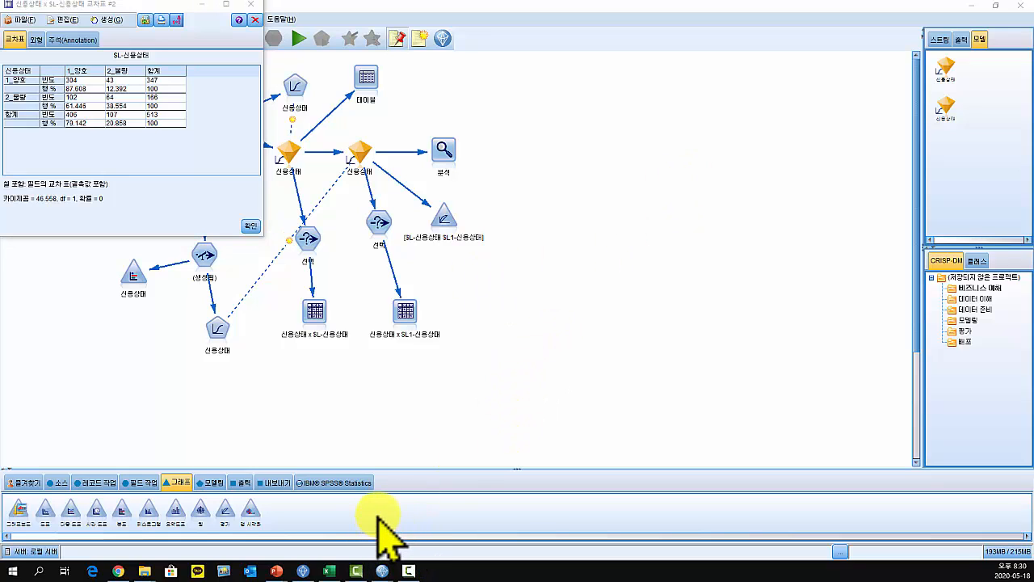
pyautogui.click(159, 8)
pyautogui.moveTo(159, 8); pyautogui.dragTo(312, 100)
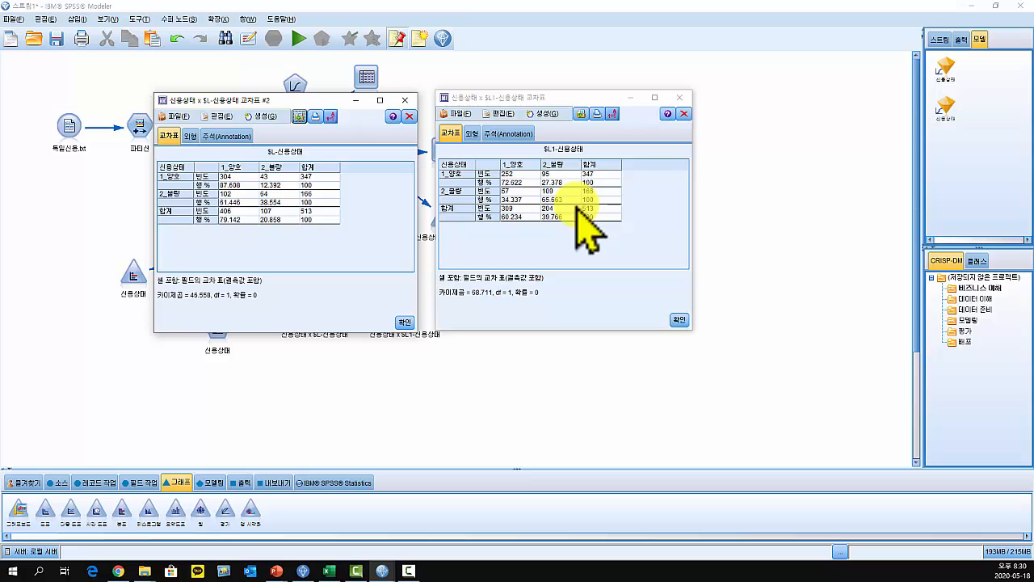
pyautogui.click(681, 321)
pyautogui.click(404, 322)
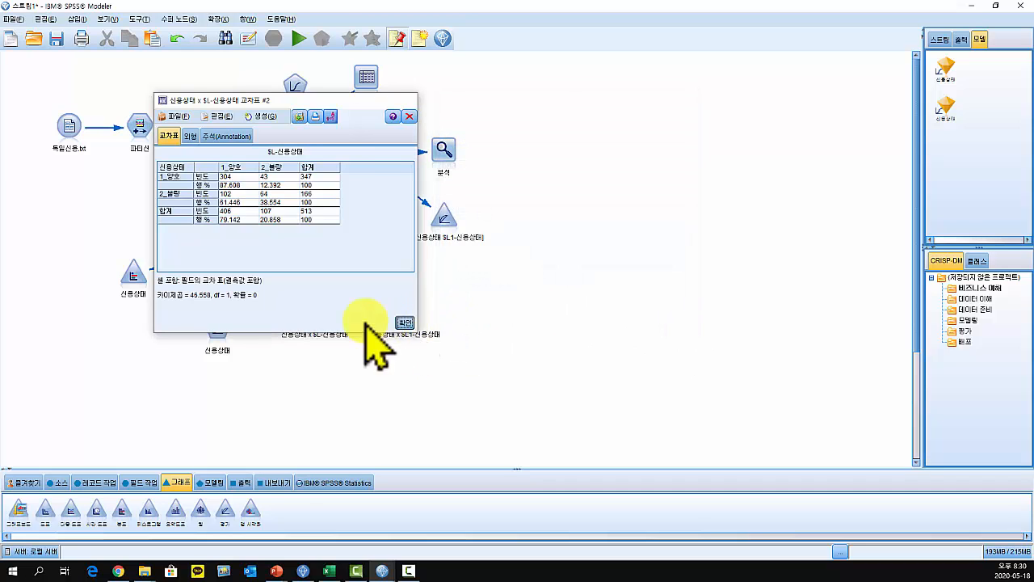
# Move the balancing branch's 선택, distribution graph, (생성됨) balance and 신용상태 modeling nodes upward to free space at the bottom of the canvas
pyautogui.click(205, 188)
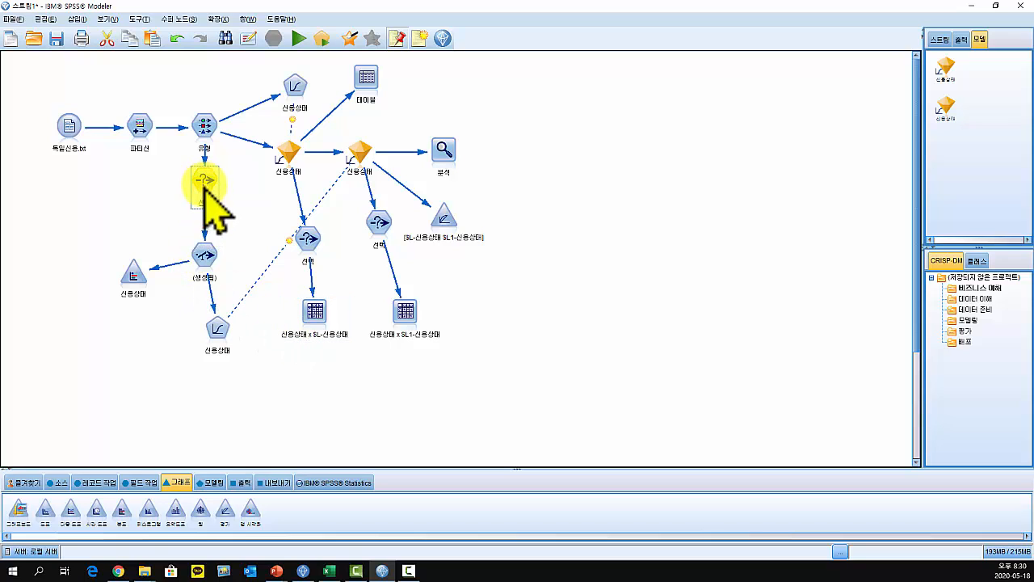
pyautogui.moveTo(135, 261); pyautogui.dragTo(138, 229)
pyautogui.moveTo(205, 253); pyautogui.dragTo(211, 237)
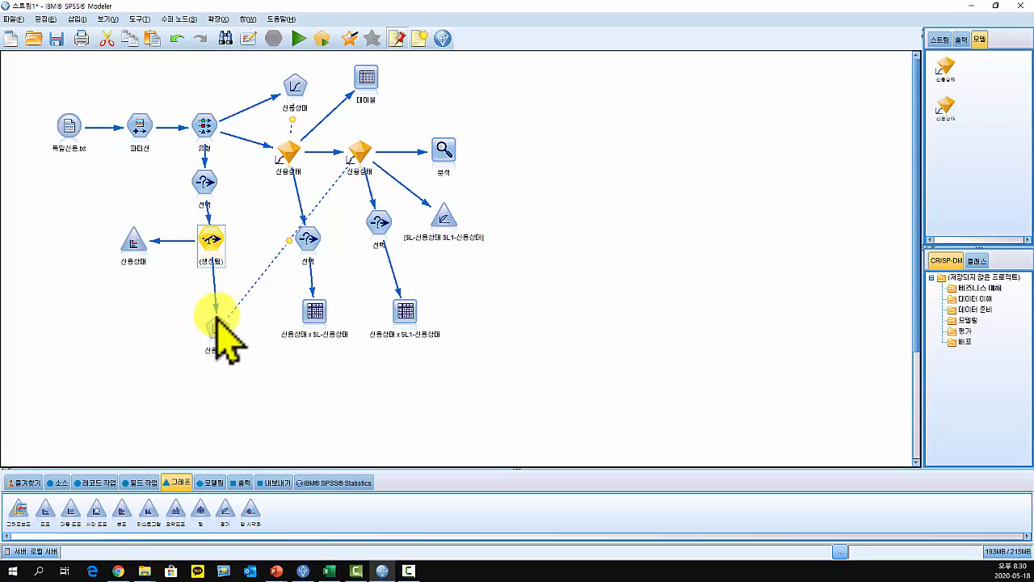
pyautogui.moveTo(216, 326); pyautogui.dragTo(224, 302)
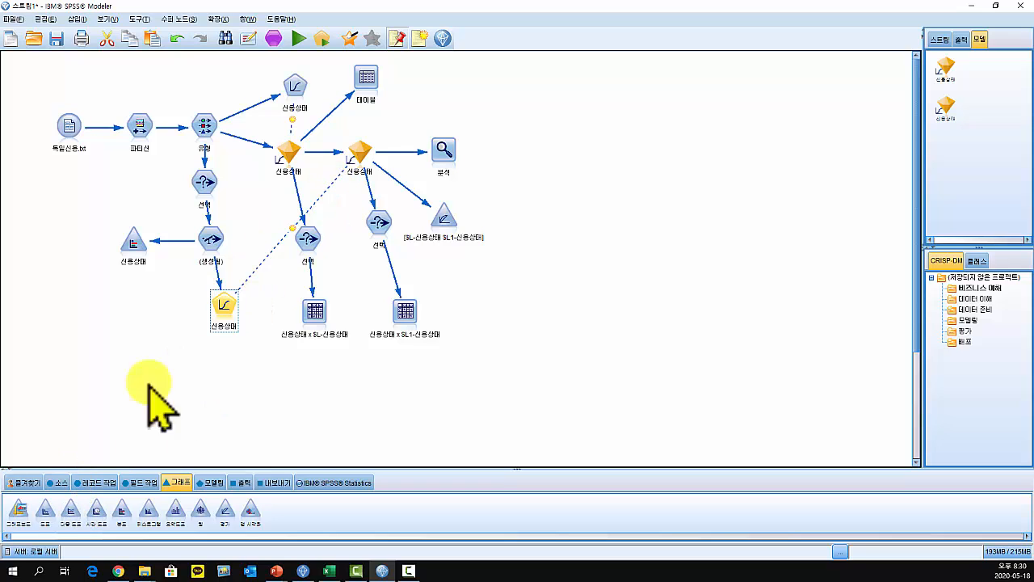
# Add a 변수 파일 source node in the lower part of the canvas and load C:\DATA1\독일신용_NEW.txt into it
pyautogui.click(61, 483)
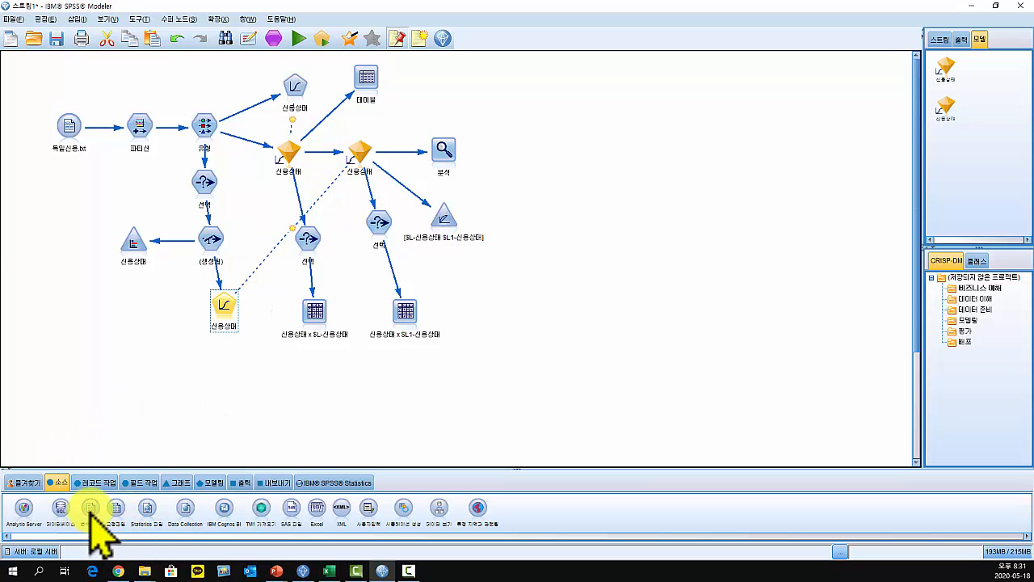
pyautogui.click(90, 511)
pyautogui.click(50, 393)
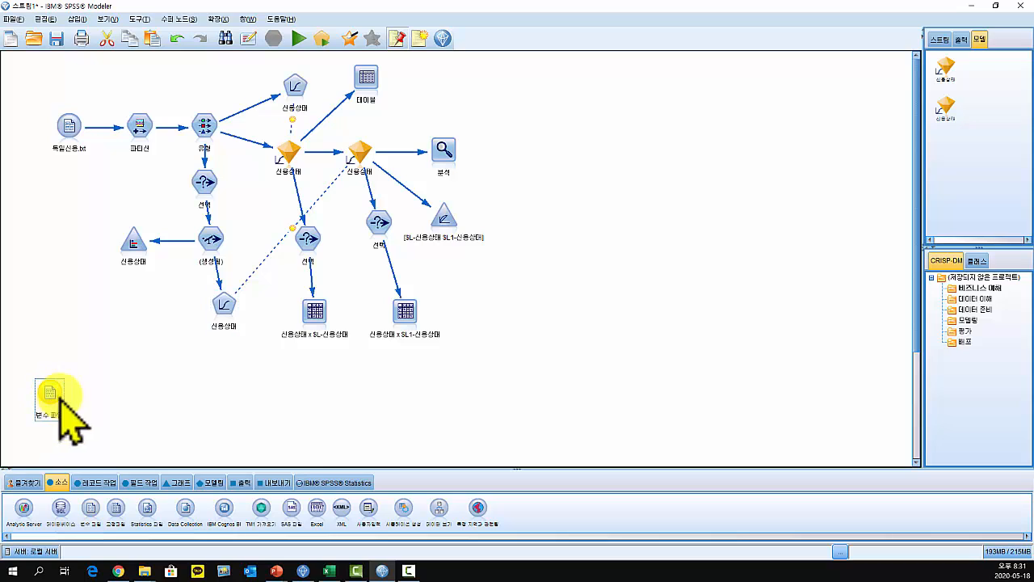
pyautogui.doubleClick(52, 395)
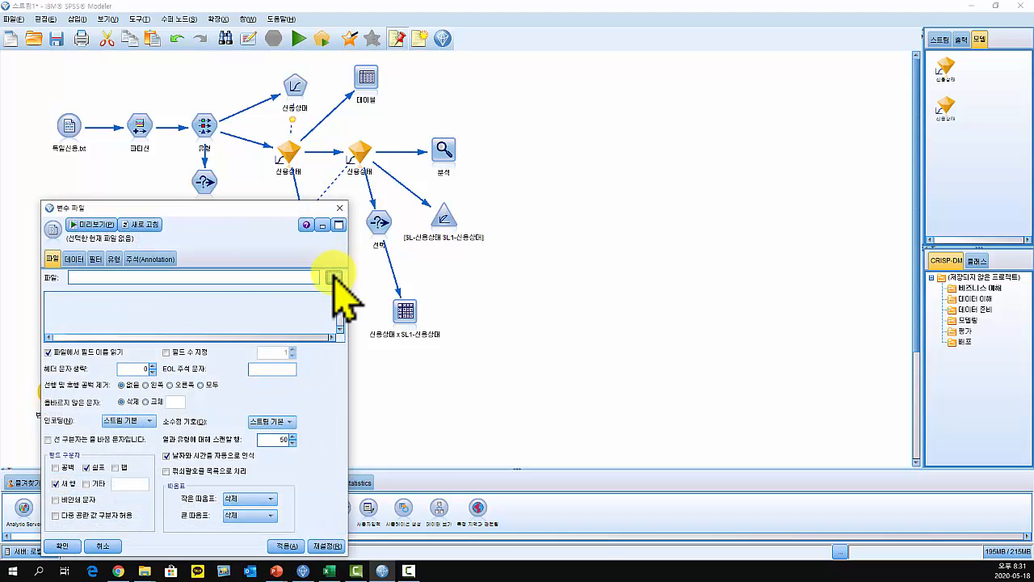
pyautogui.click(334, 277)
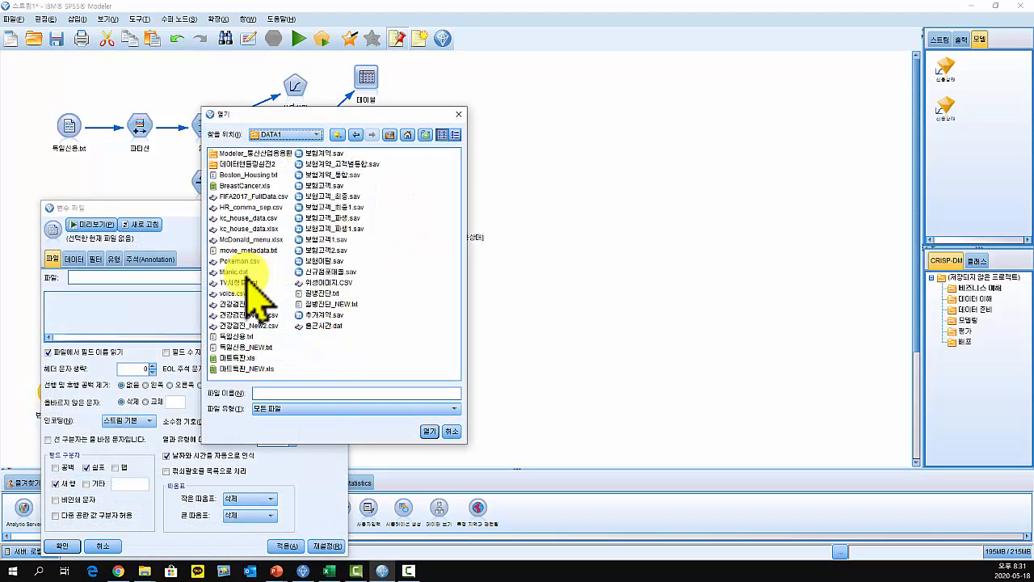
pyautogui.doubleClick(250, 347)
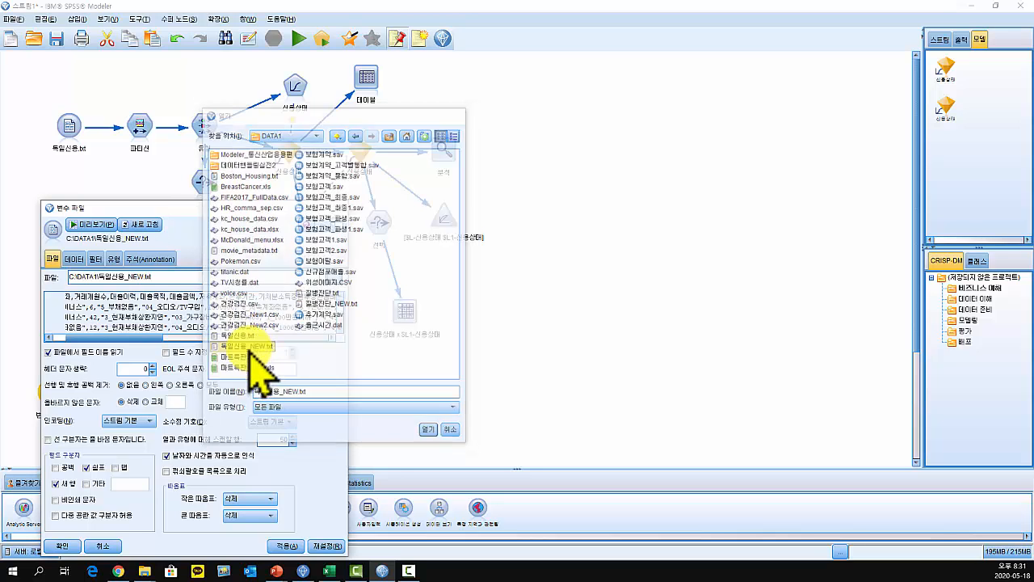
# Confirm the 독일신용_NEW.txt source settings, attach a 테이블 output node to it and run the table
pyautogui.click(64, 547)
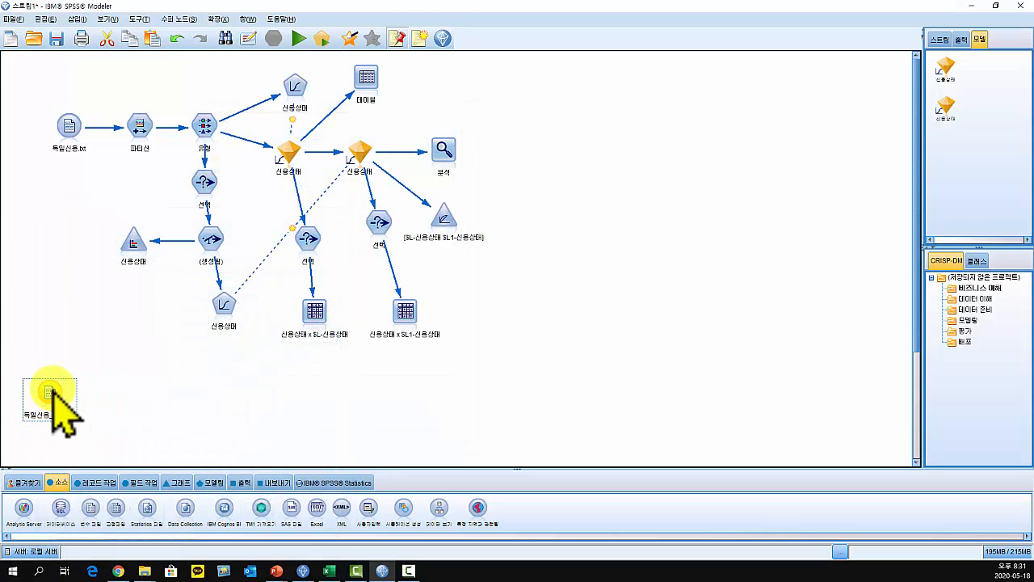
pyautogui.moveTo(51, 394); pyautogui.dragTo(185, 415)
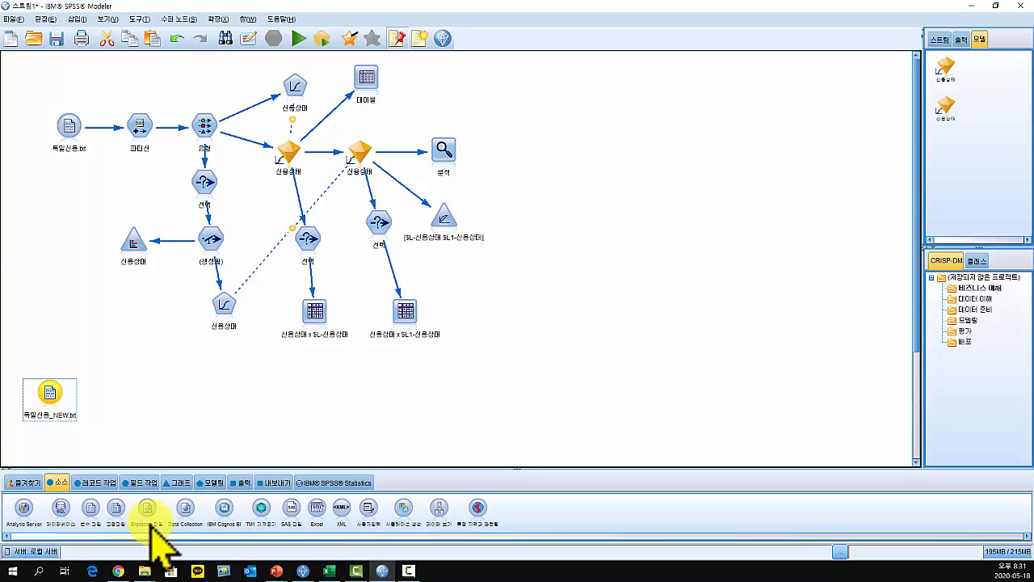
pyautogui.click(240, 483)
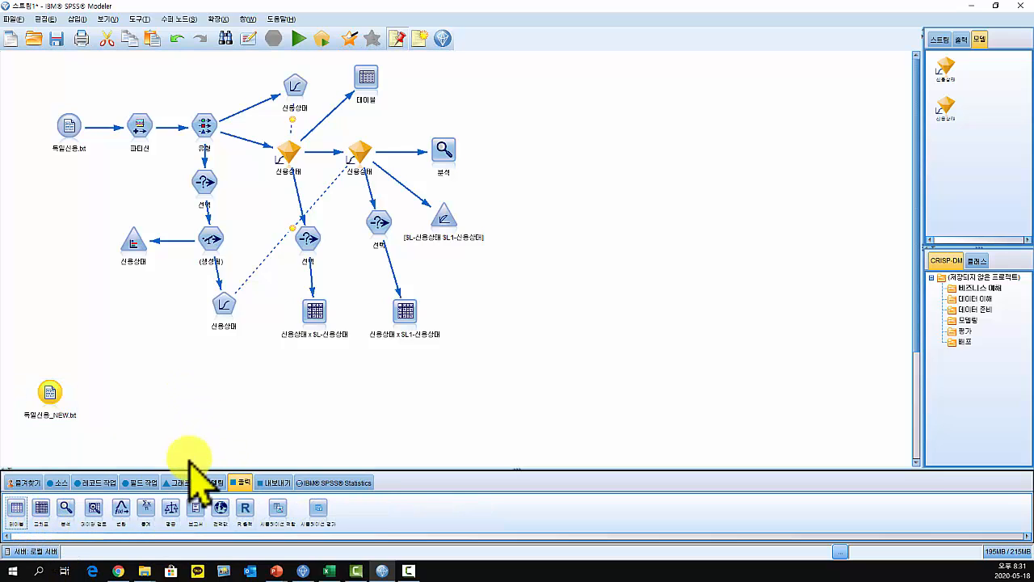
pyautogui.doubleClick(16, 507)
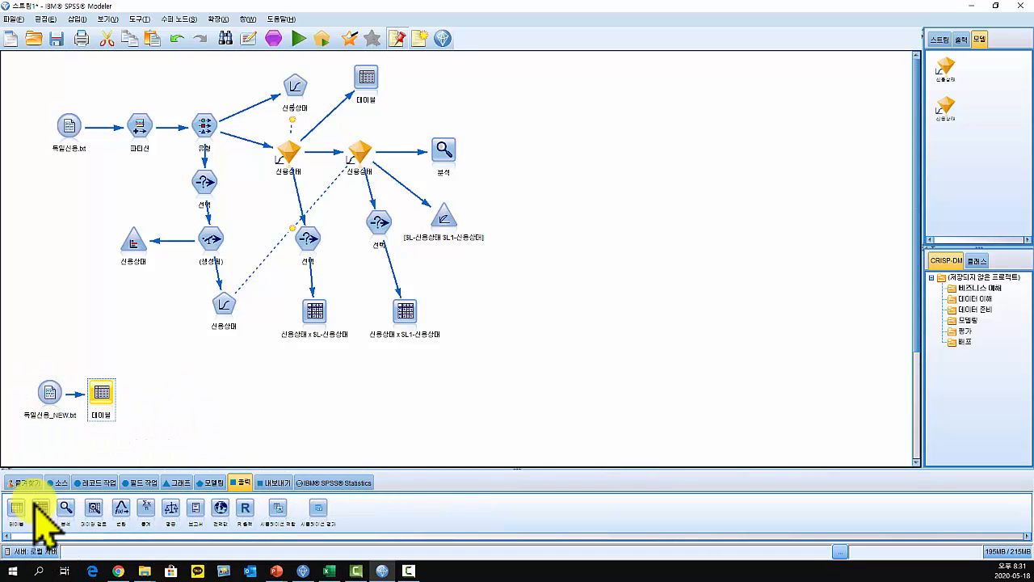
pyautogui.rightClick(102, 394)
pyautogui.click(81, 379)
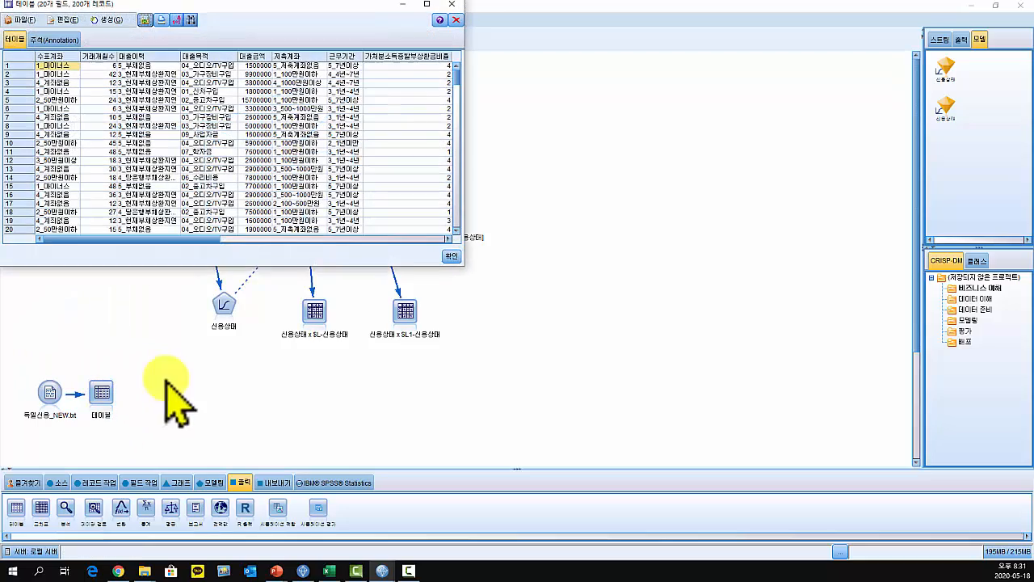
# Enlarge the table output, look through all of the new data's fields, and close it
pyautogui.moveTo(463, 266); pyautogui.dragTo(797, 410)
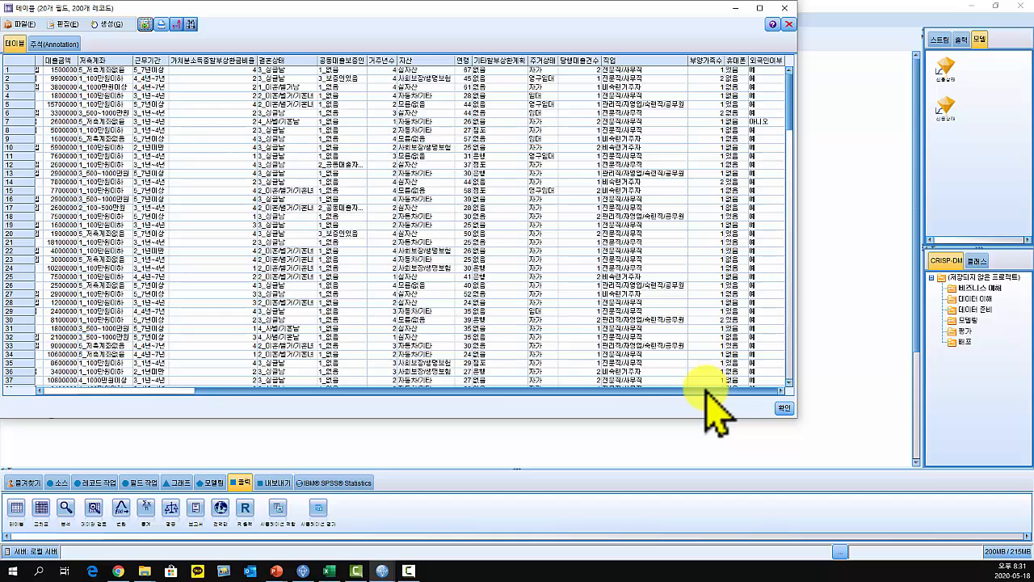
pyautogui.moveTo(684, 392); pyautogui.dragTo(289, 399)
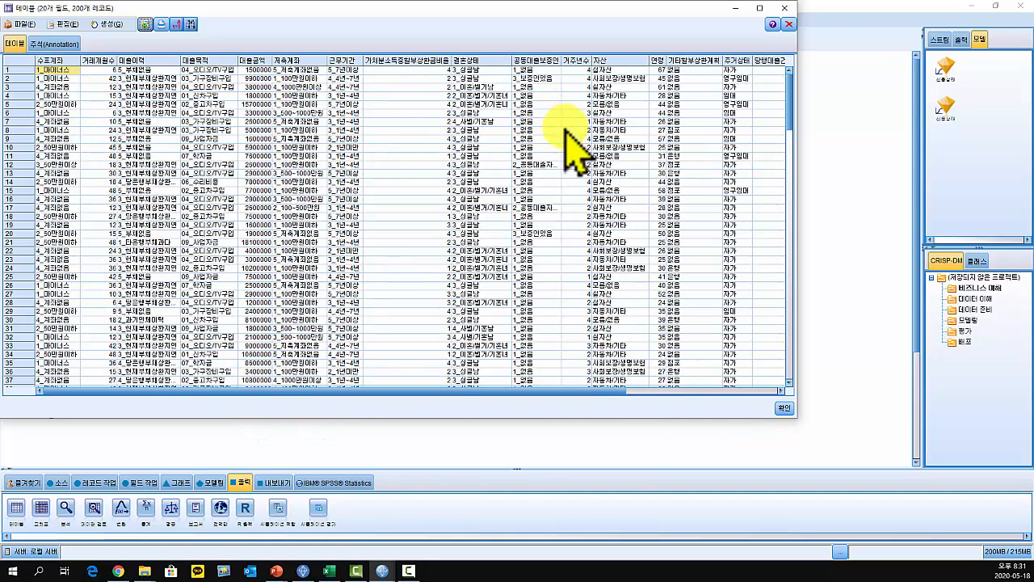
pyautogui.click(784, 9)
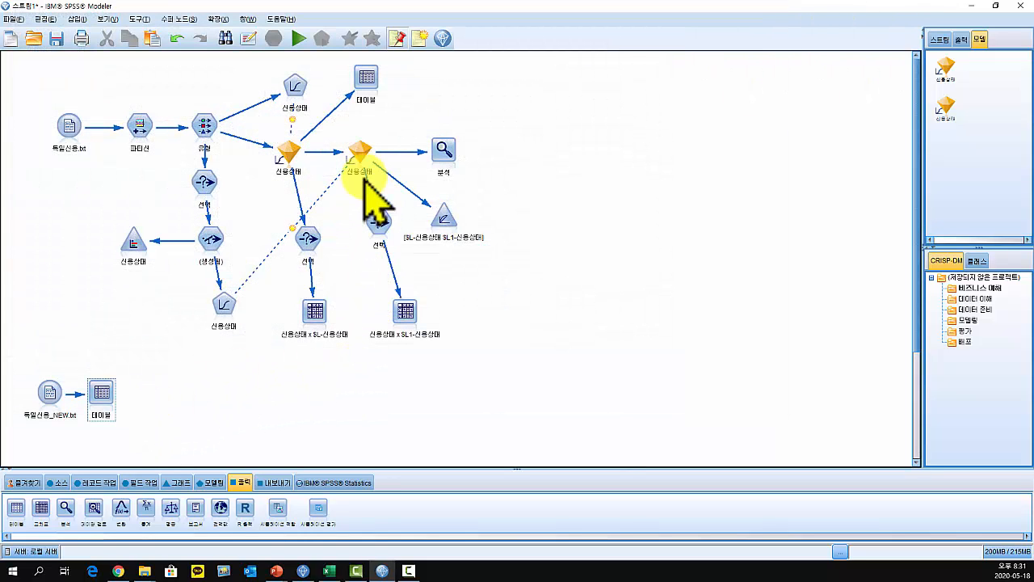
# Copy the balanced-data 신용상태 model nugget and insert it between 독일신용_NEW.txt and its 테이블 node
pyautogui.moveTo(102, 394); pyautogui.dragTo(220, 401)
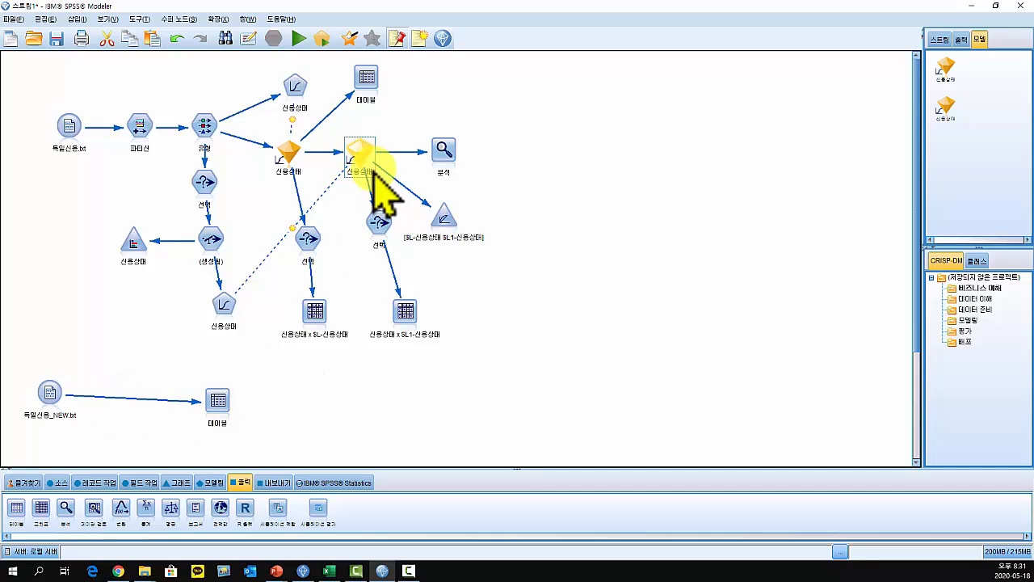
pyautogui.hotkey('ctrl', 'c')
pyautogui.hotkey('ctrl', 'v')
pyautogui.moveTo(375, 178); pyautogui.dragTo(133, 394)
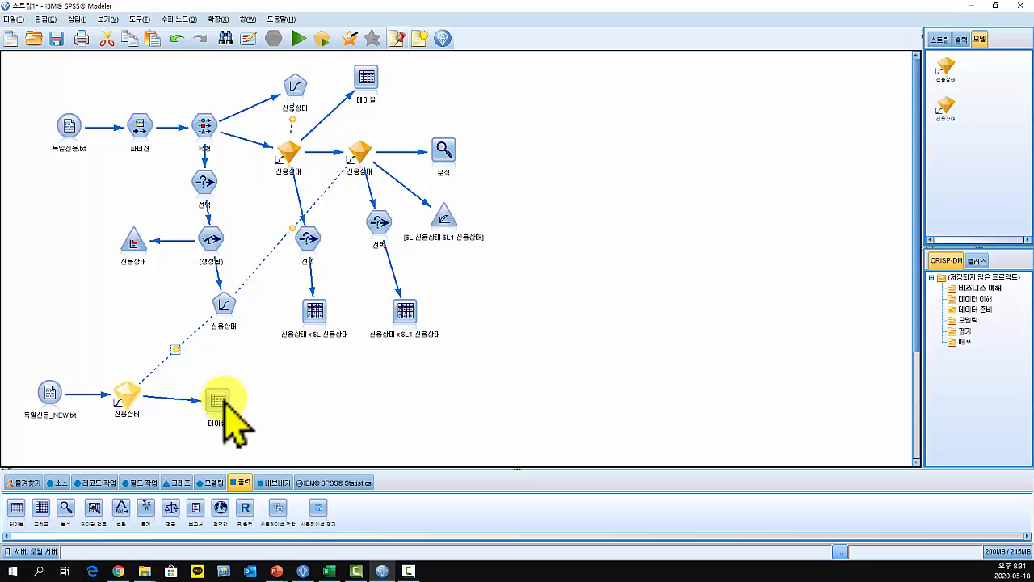
# Run the new data's 테이블 node, examine the $L-, $LP- and $LRP-신용상태 prediction columns, and close the output
pyautogui.rightClick(222, 390)
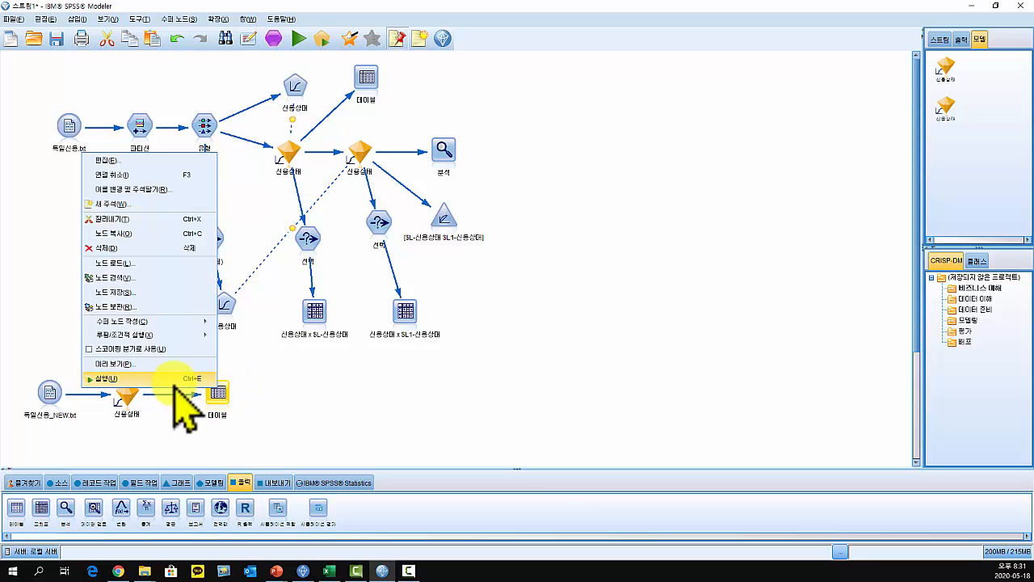
pyautogui.click(202, 378)
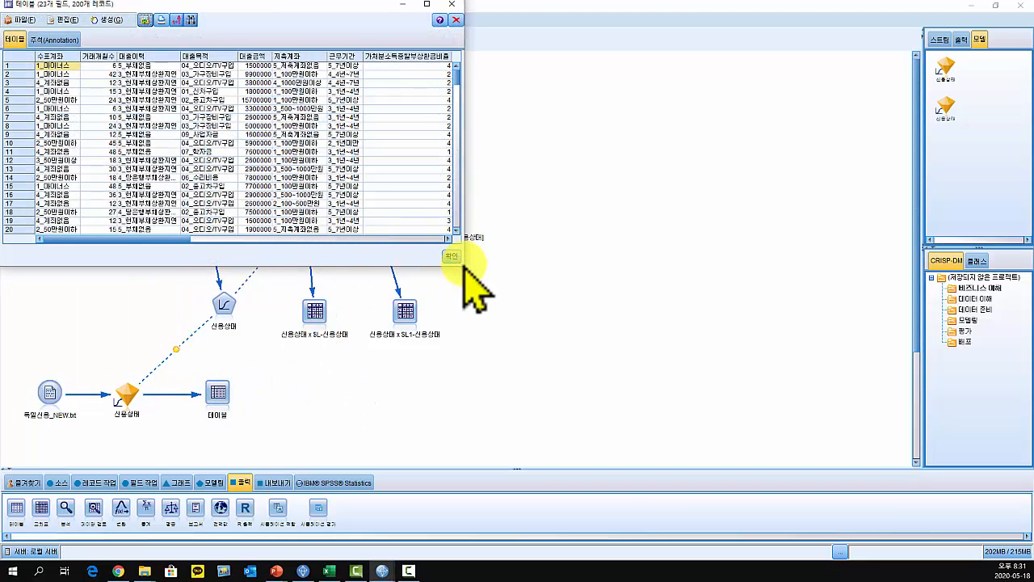
pyautogui.moveTo(465, 264); pyautogui.dragTo(572, 338)
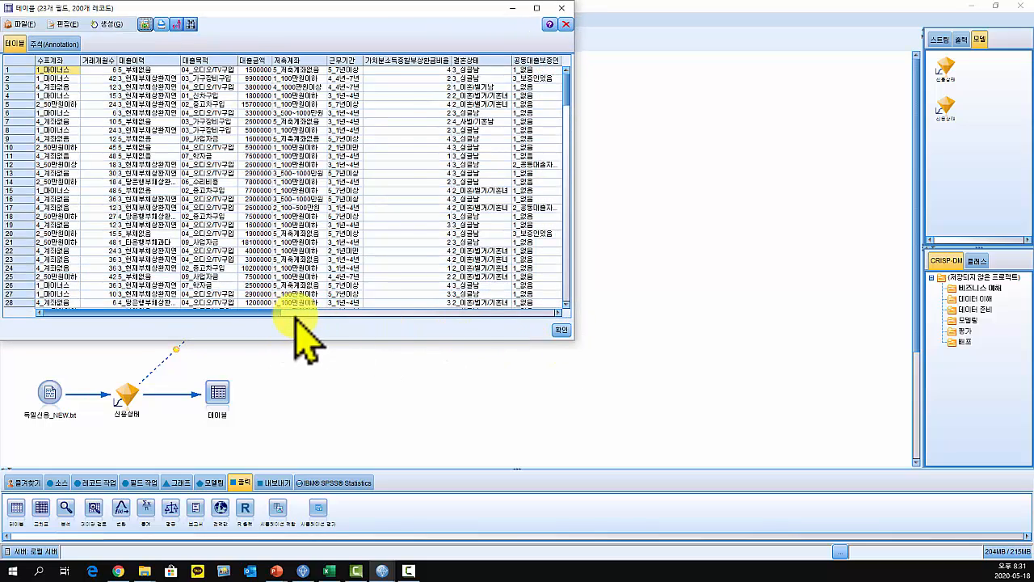
pyautogui.moveTo(290, 312); pyautogui.dragTo(579, 316)
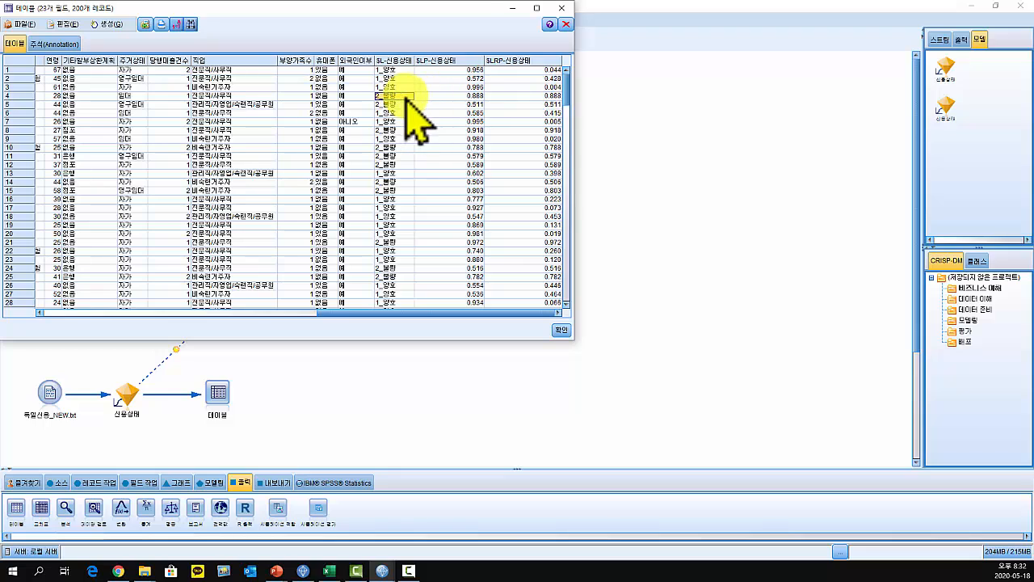
pyautogui.click(553, 96)
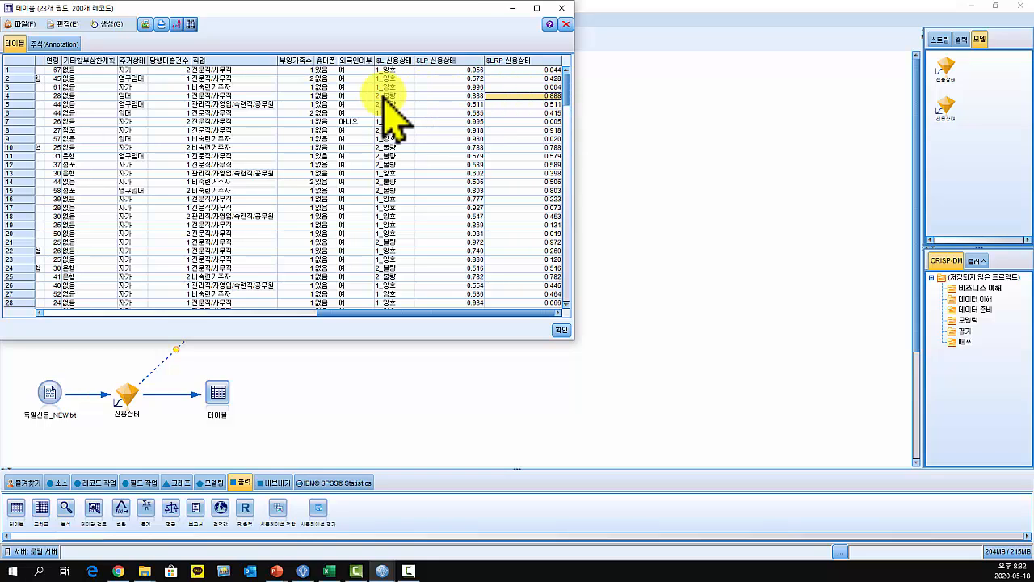
pyautogui.moveTo(399, 103); pyautogui.dragTo(561, 105)
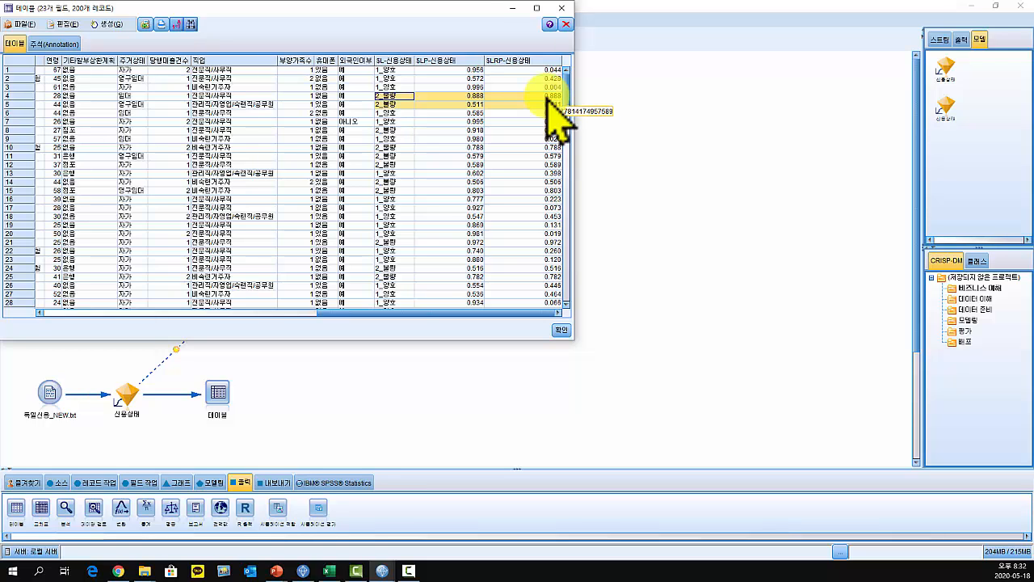
pyautogui.click(561, 8)
# Add a 분포 graph of $L-신용상태 to the copied model nugget, run it, close the output and place the node below the nugget
pyautogui.scroll(-3, 277, 392)
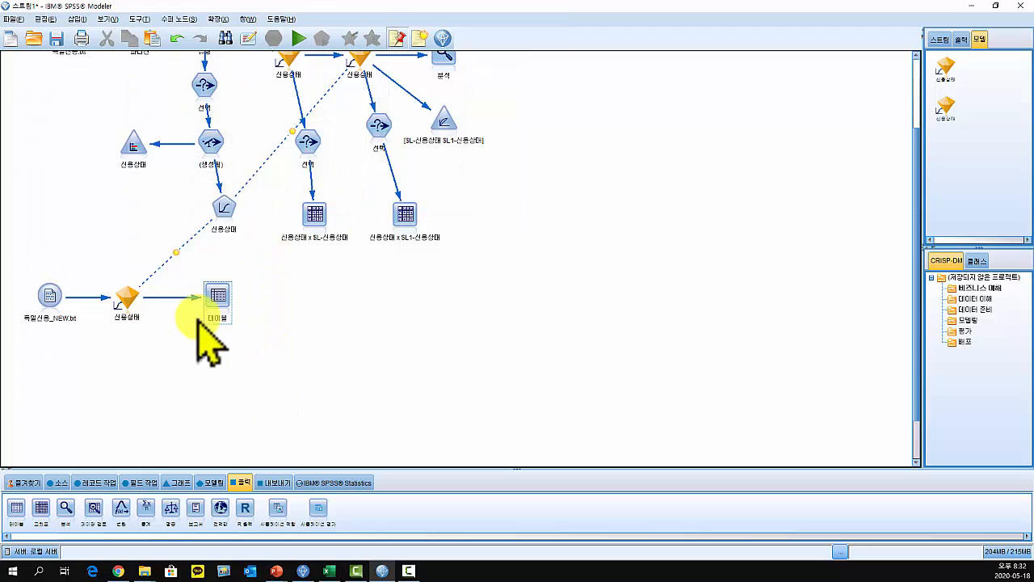
pyautogui.click(122, 299)
pyautogui.click(182, 483)
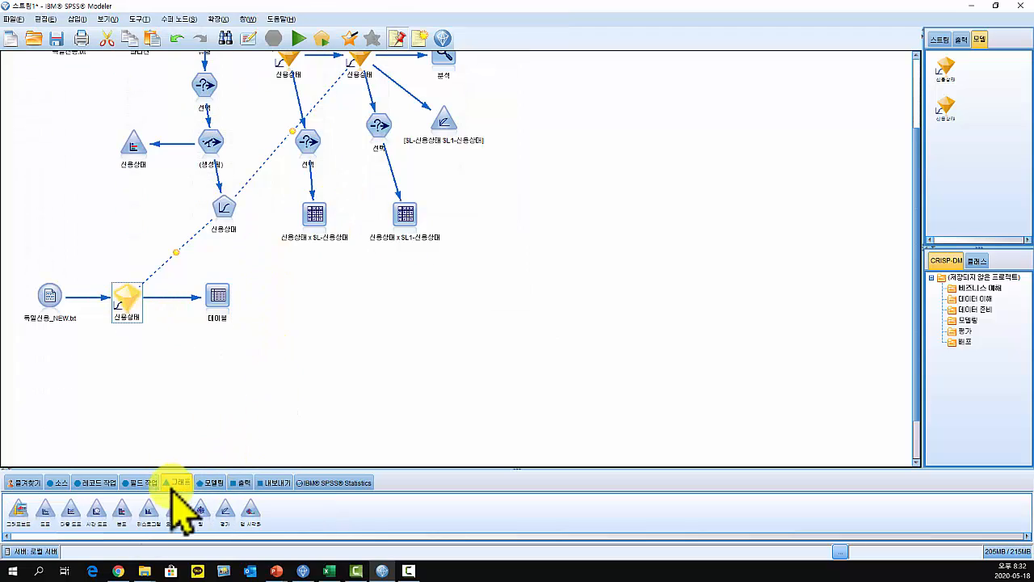
pyautogui.moveTo(120, 510); pyautogui.dragTo(209, 363)
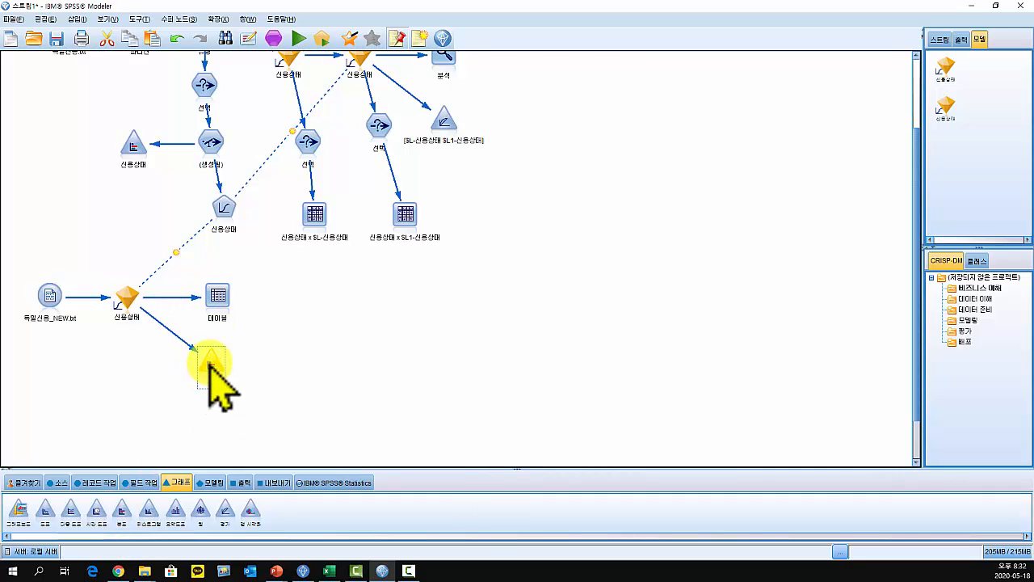
pyautogui.doubleClick(210, 364)
pyautogui.click(327, 388)
pyautogui.scroll(-2, 301, 454)
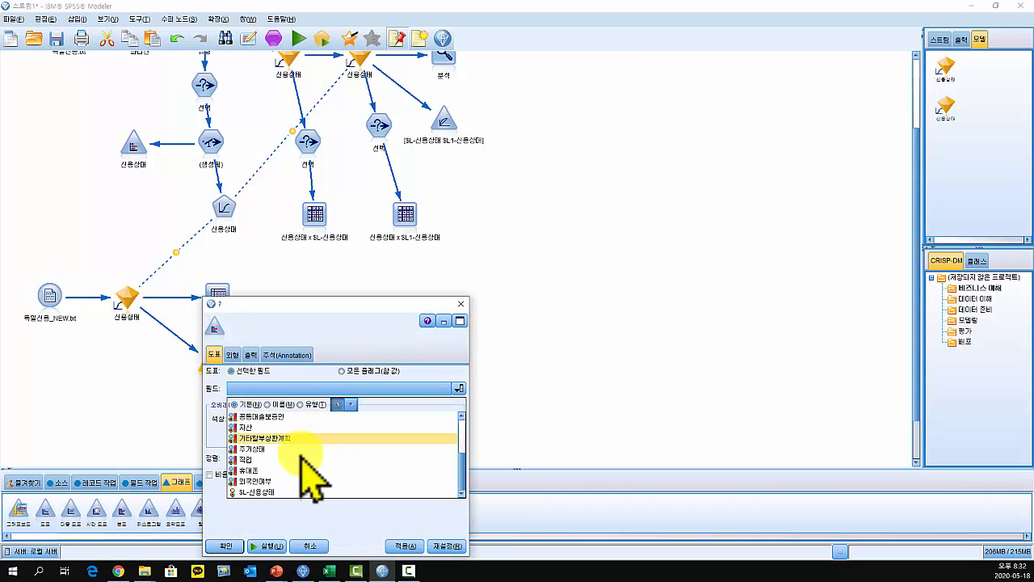
pyautogui.click(257, 491)
pyautogui.click(272, 546)
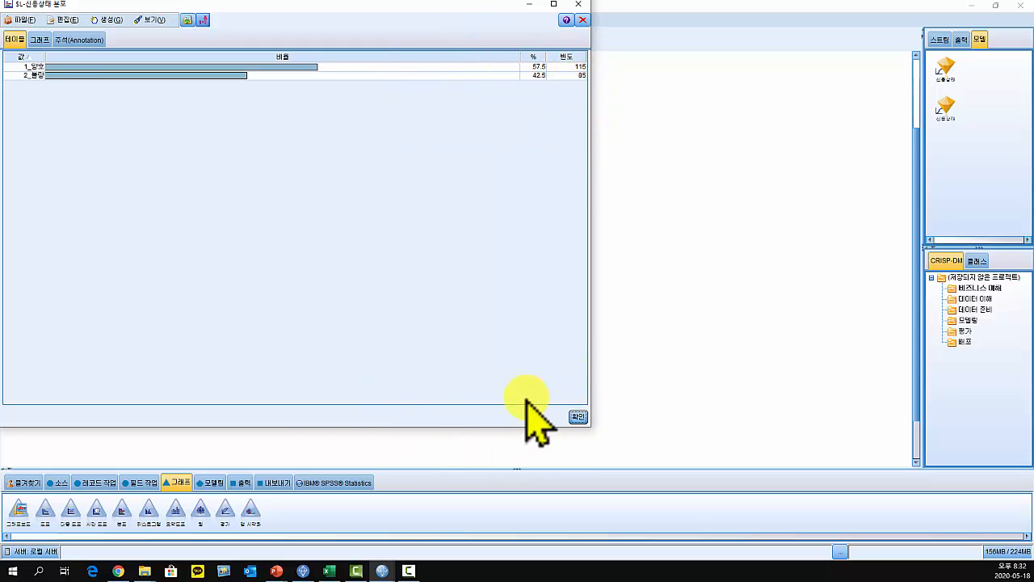
pyautogui.click(577, 417)
pyautogui.moveTo(213, 371); pyautogui.dragTo(144, 388)
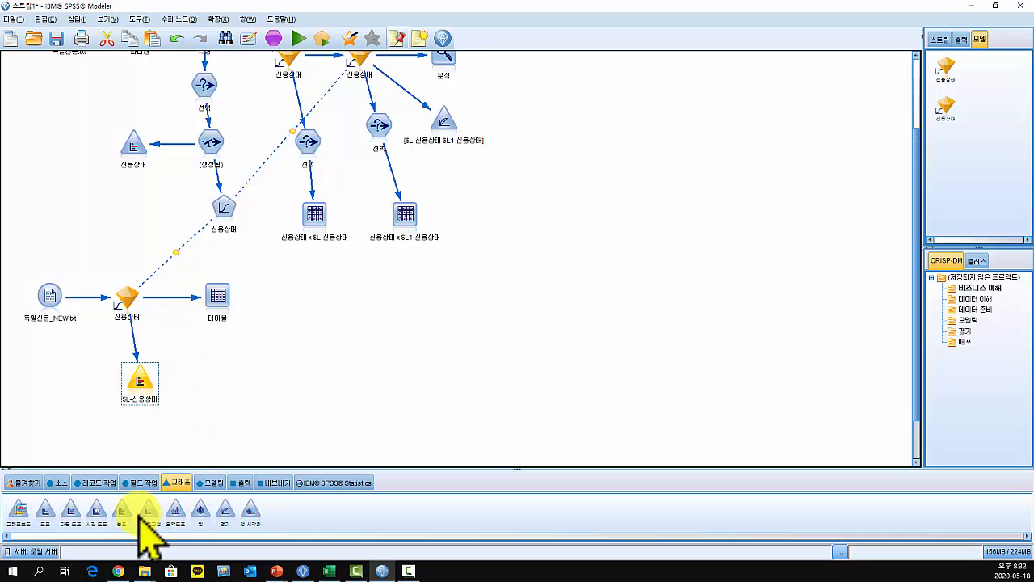
# Add a 히스토그램 of $LRP-신용상태 with $L-신용상태 as colour overlay to the copied nugget, run it and close the output
pyautogui.moveTo(148, 509); pyautogui.dragTo(215, 356)
pyautogui.moveTo(134, 304); pyautogui.dragTo(232, 389)
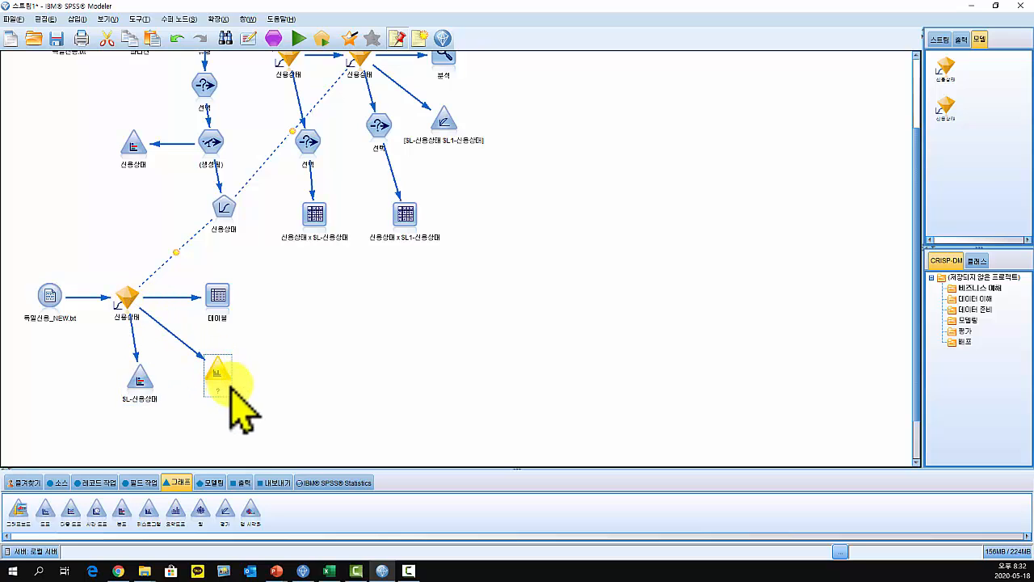
pyautogui.doubleClick(224, 374)
pyautogui.click(386, 374)
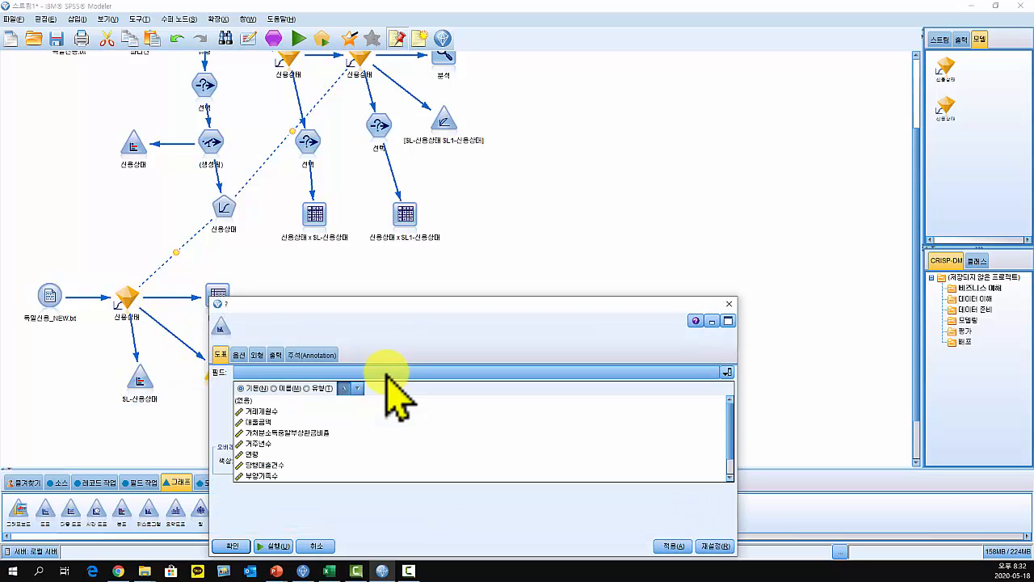
pyautogui.scroll(-1, 382, 419)
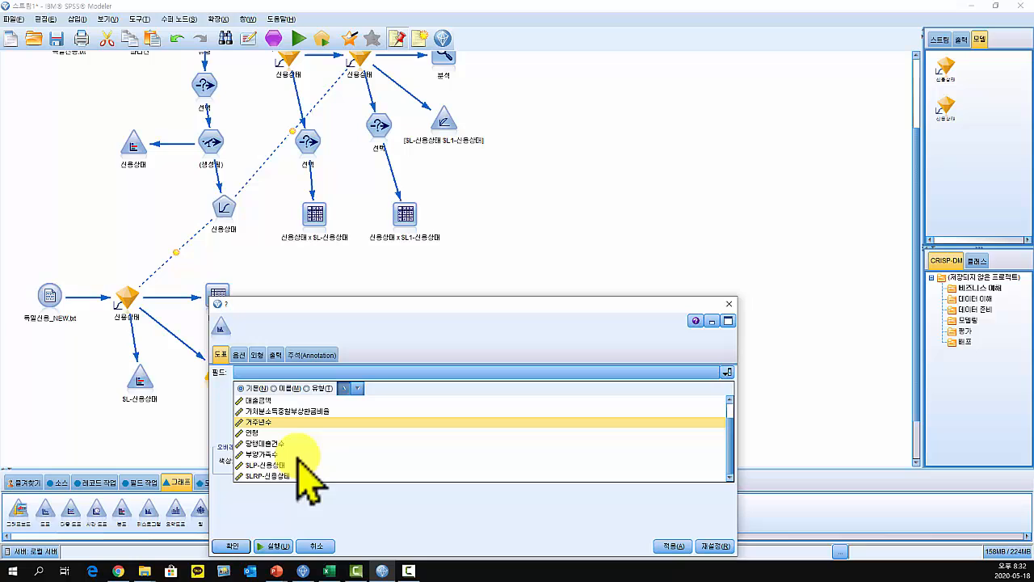
pyautogui.click(266, 476)
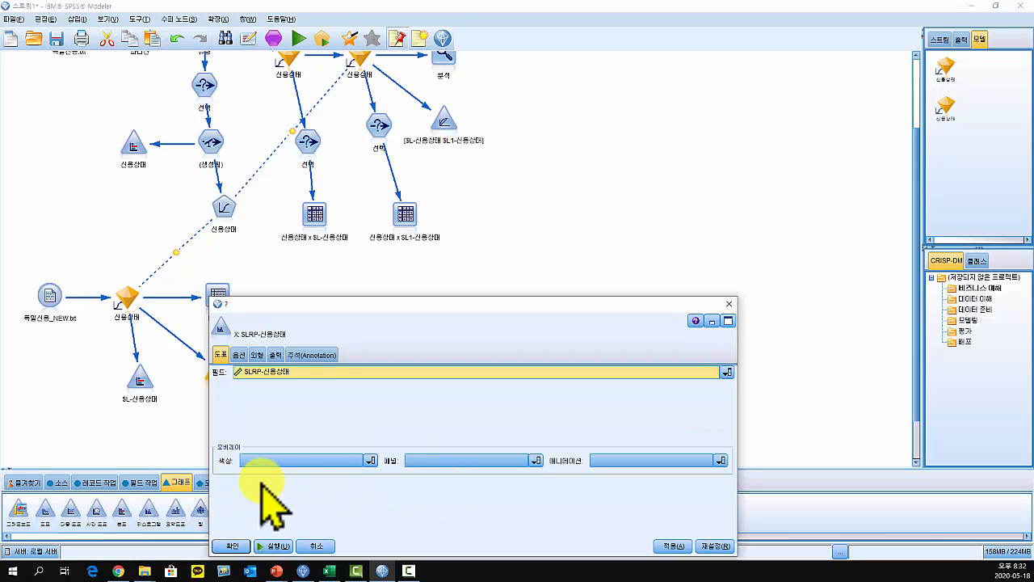
pyautogui.click(357, 464)
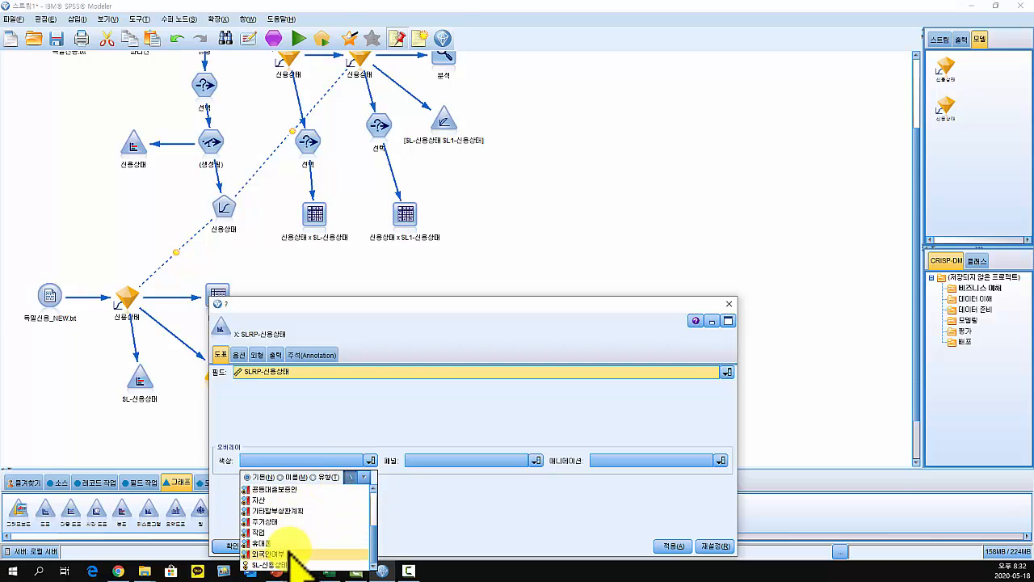
pyautogui.click(287, 565)
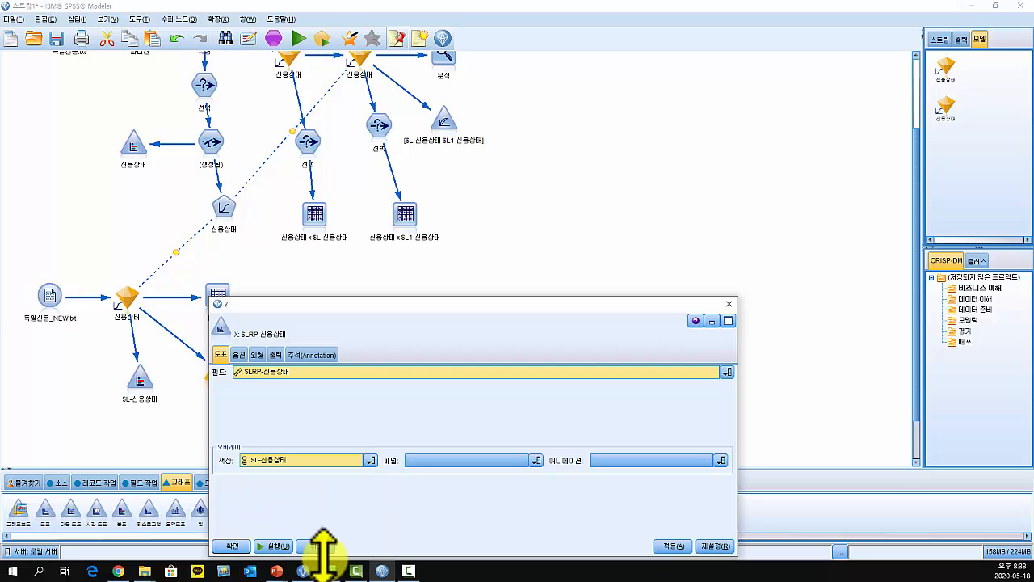
pyautogui.click(275, 546)
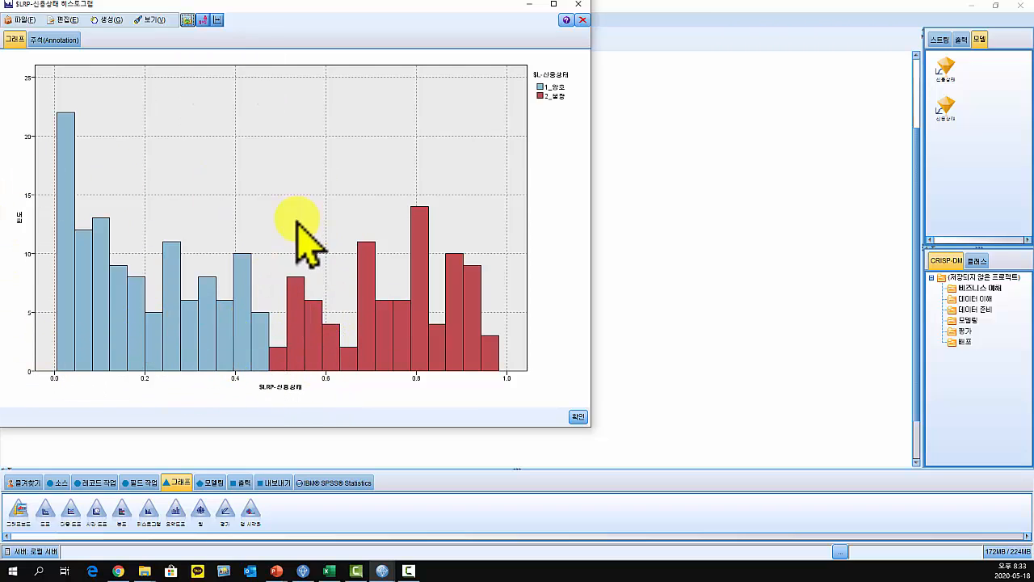
pyautogui.click(578, 4)
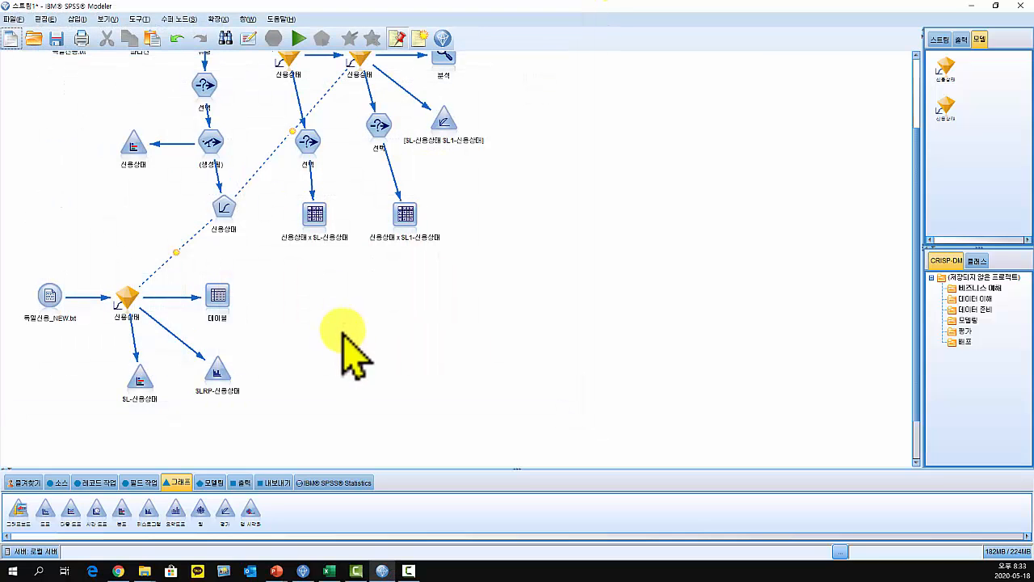
pyautogui.moveTo(219, 370); pyautogui.dragTo(253, 359)
pyautogui.hotkey('ctrl', 'v')
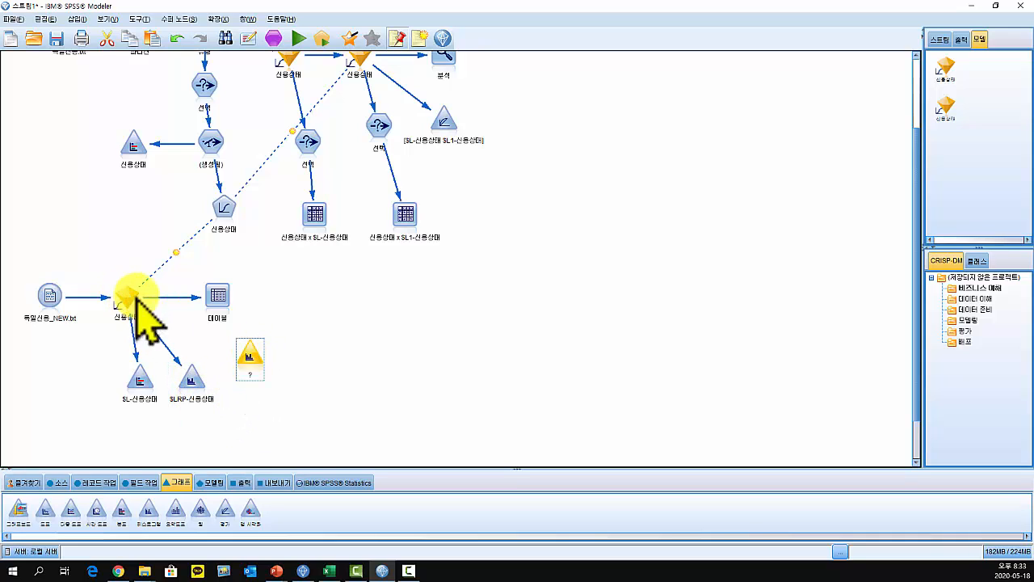
pyautogui.moveTo(129, 297); pyautogui.dragTo(246, 353)
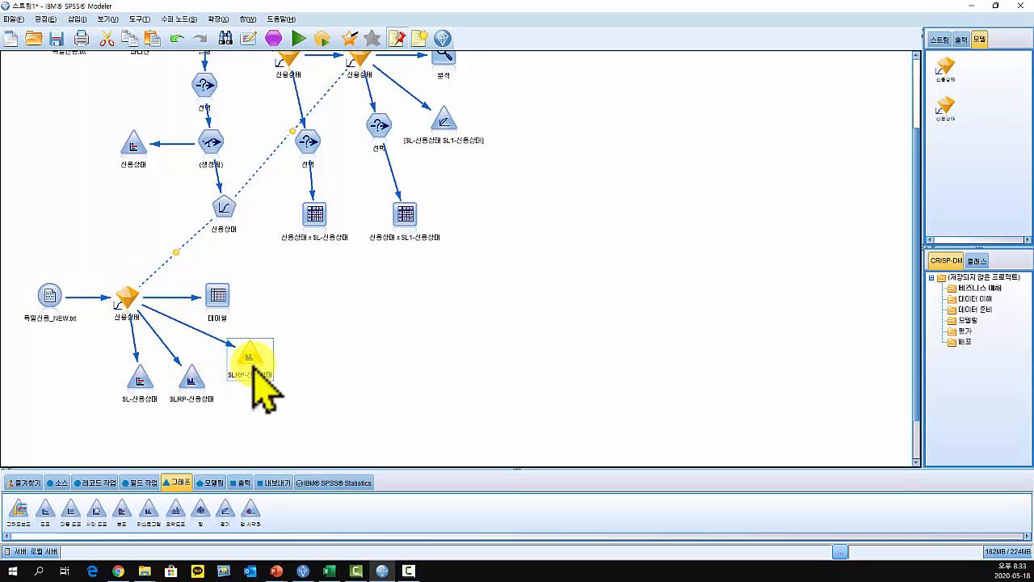
pyautogui.press('Delete')
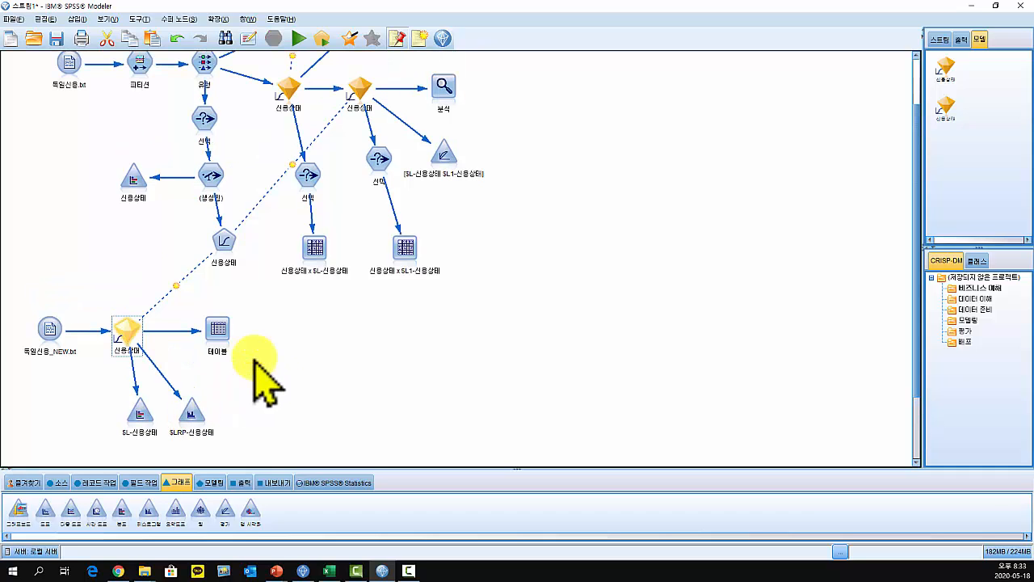
# Move the $LRP-신용상태 histogram node closer to the new data's 테이블 node and set its panel overlay to $L-신용상태
pyautogui.moveTo(198, 415); pyautogui.dragTo(217, 391)
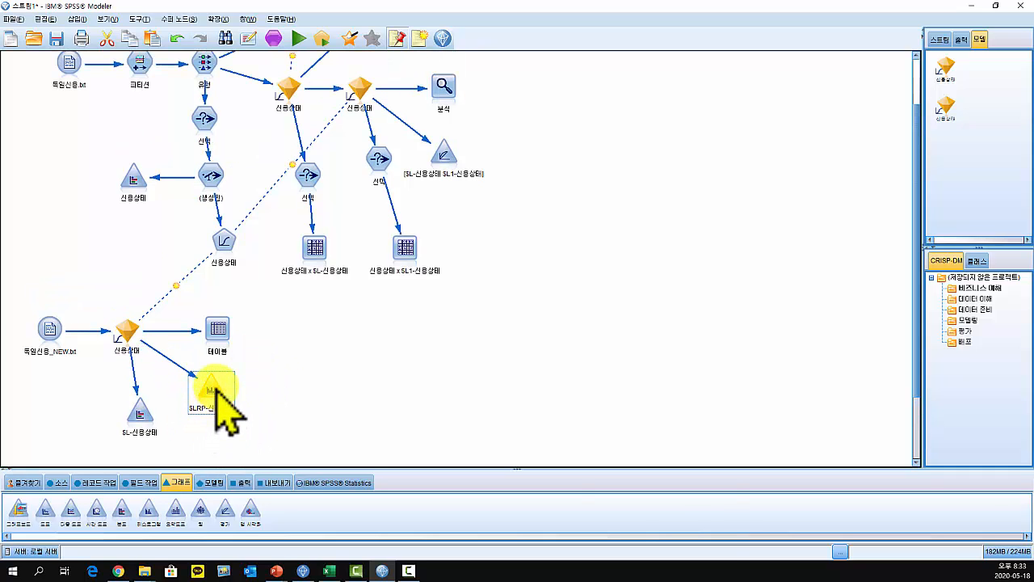
pyautogui.doubleClick(216, 389)
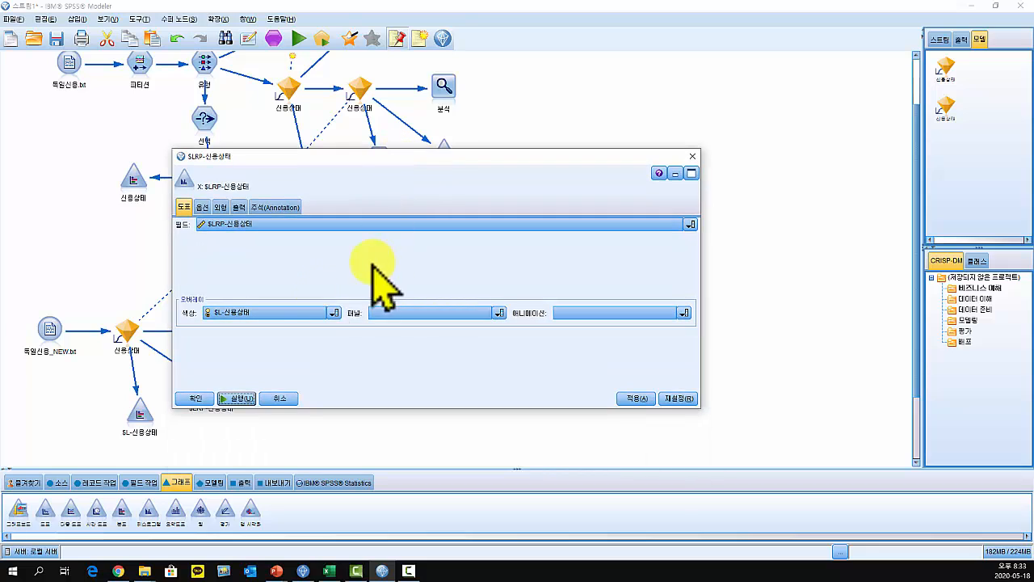
pyautogui.click(444, 312)
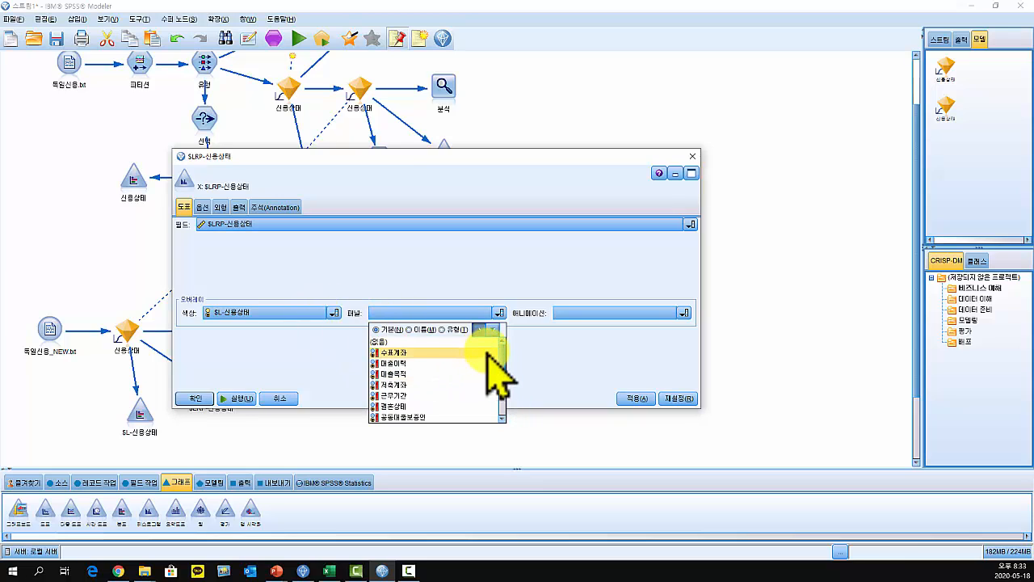
pyautogui.moveTo(502, 369); pyautogui.dragTo(490, 409)
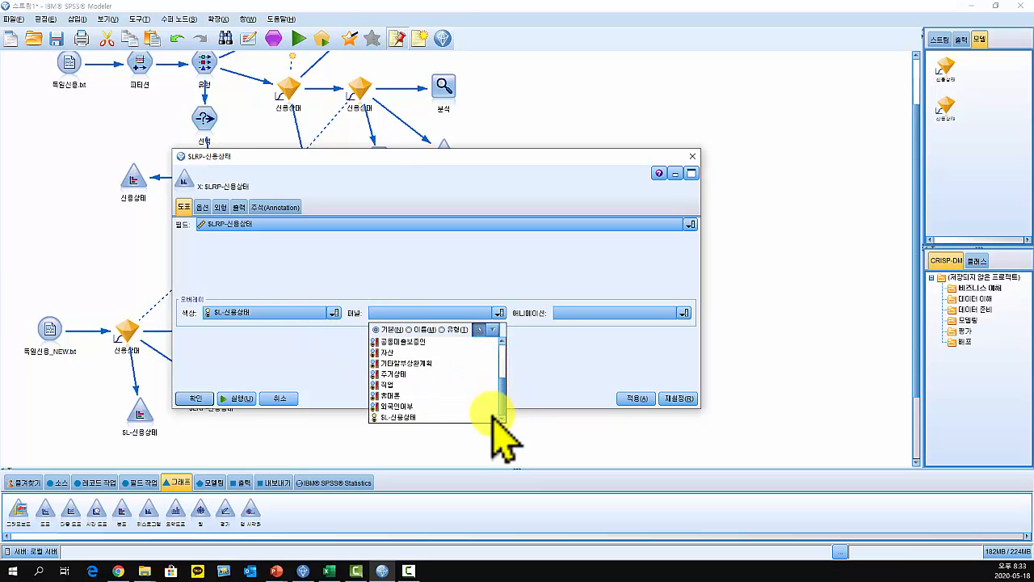
pyautogui.click(398, 415)
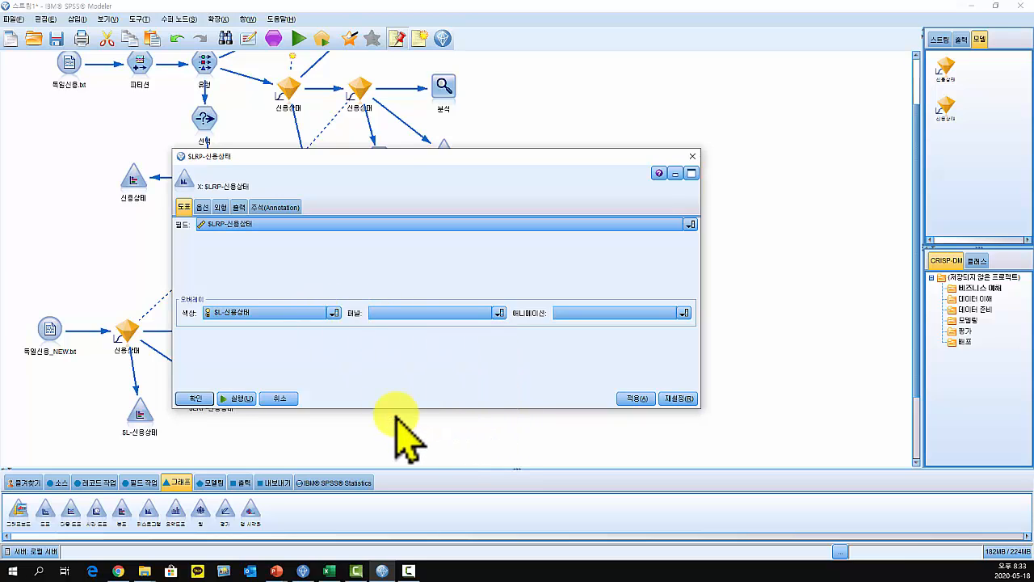
# Run the $LRP-신용상태 histogram, compare the 1_양호 and 2_불량 panels, and close the output
pyautogui.click(243, 399)
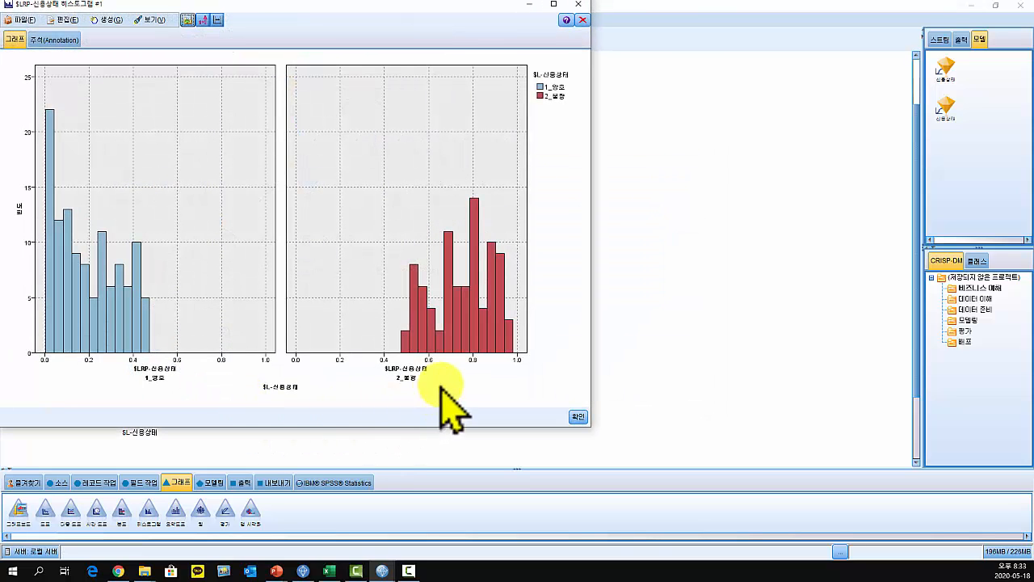
pyautogui.moveTo(106, 327)
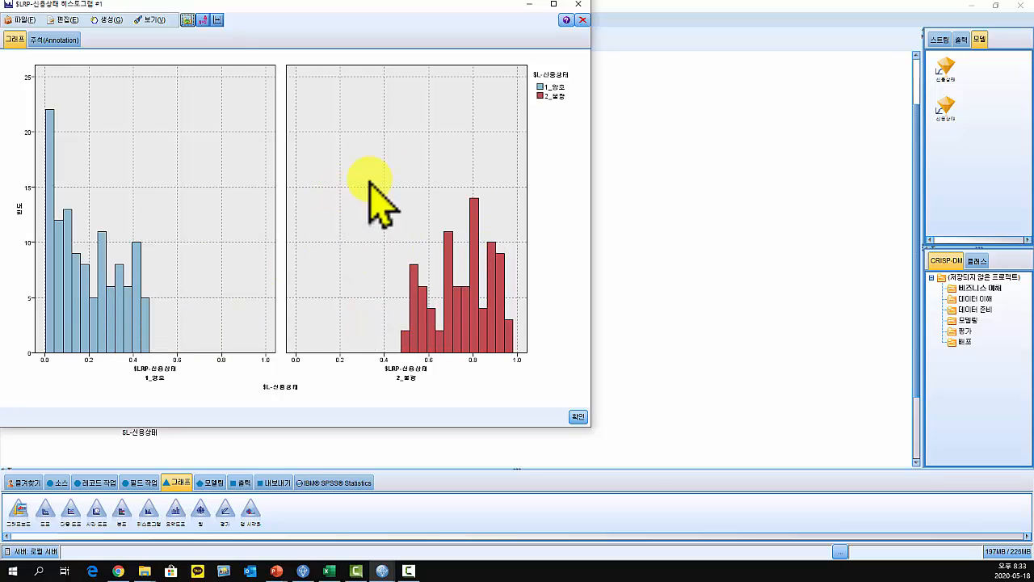
pyautogui.click(579, 8)
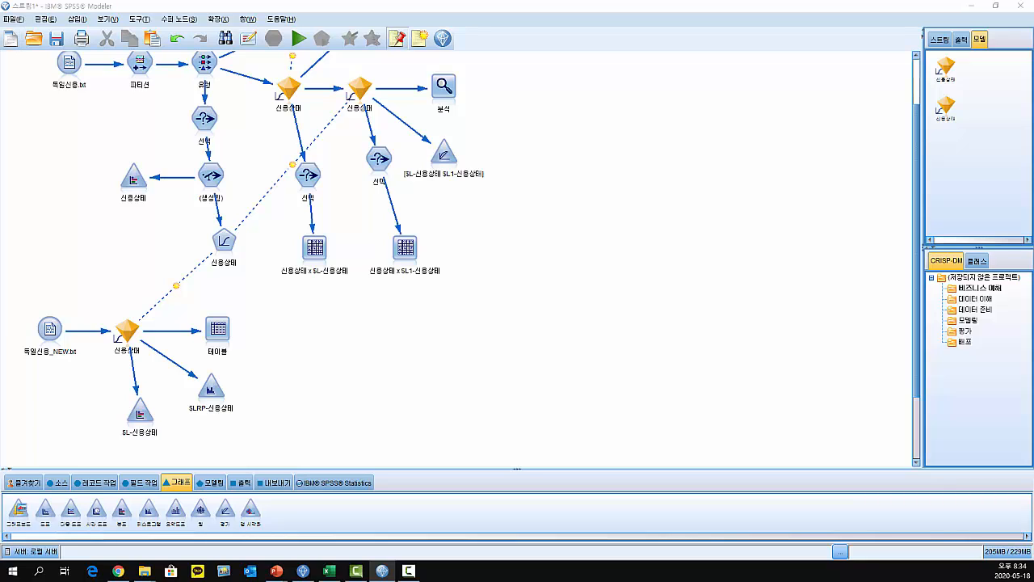
pyautogui.hotkey('alt', 'F4')
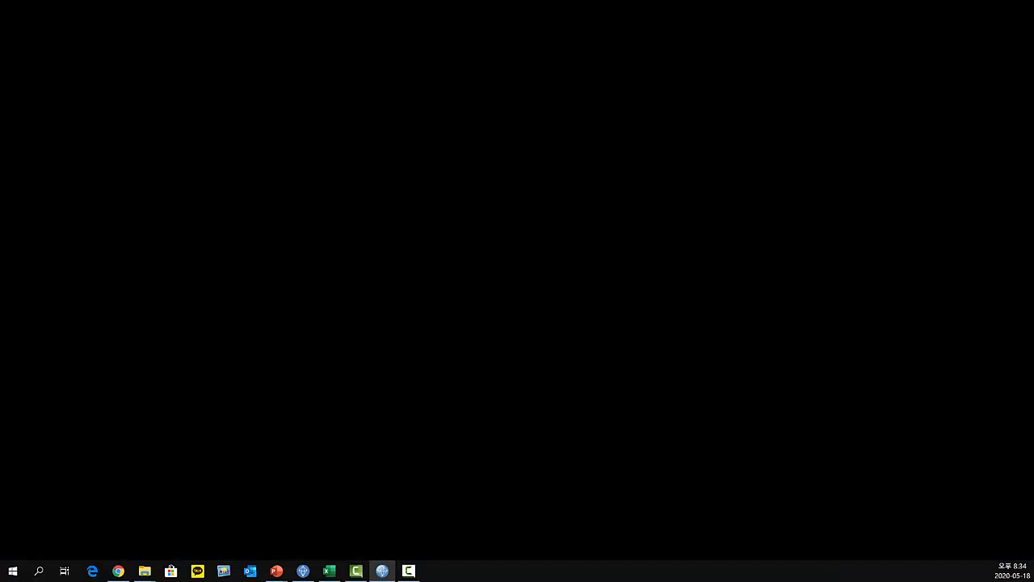
pyautogui.hotkey('alt', 'Tab')
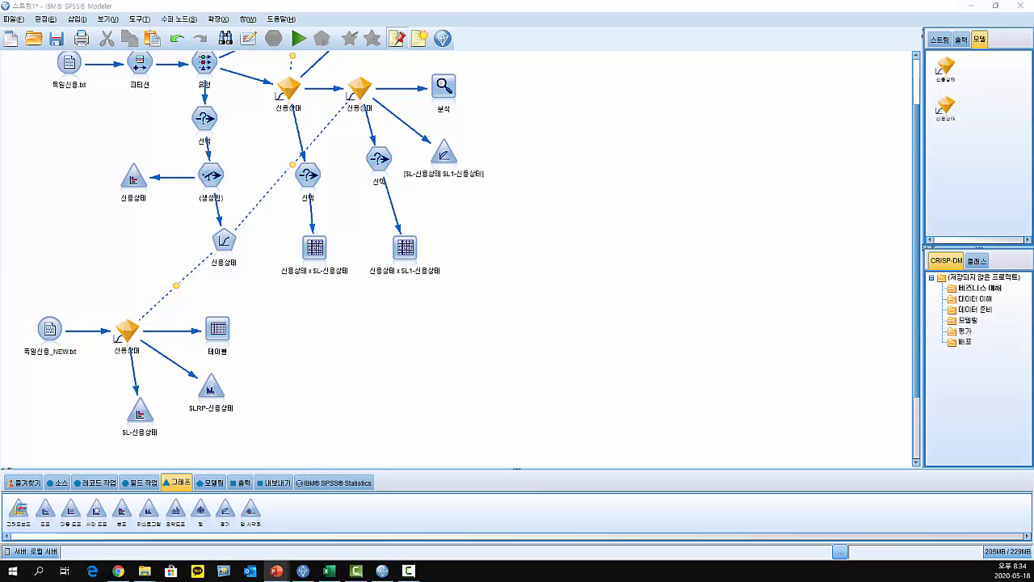
pyautogui.hotkey('alt', 'Tab')
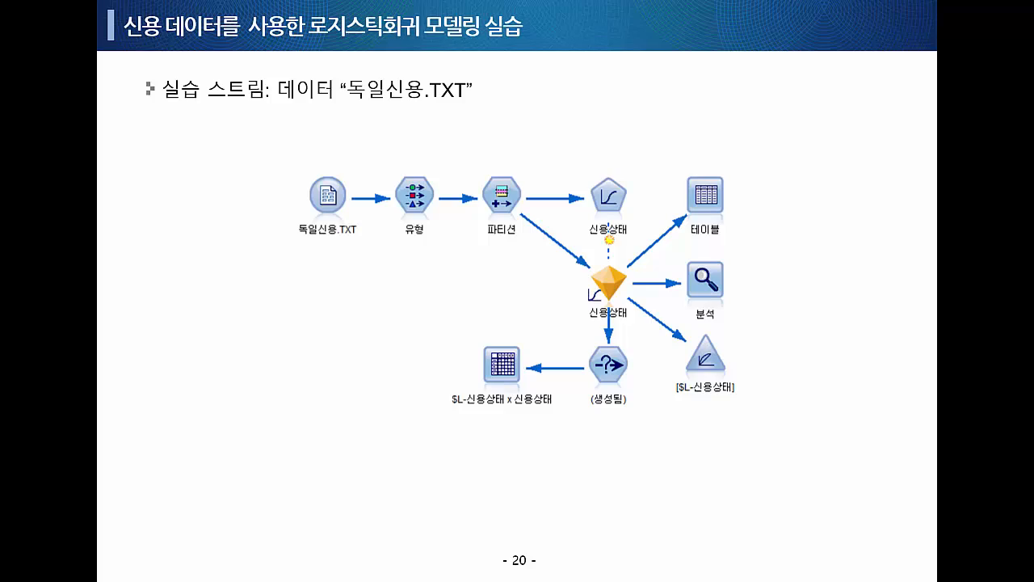
pyautogui.scroll(-12, 222, 387)
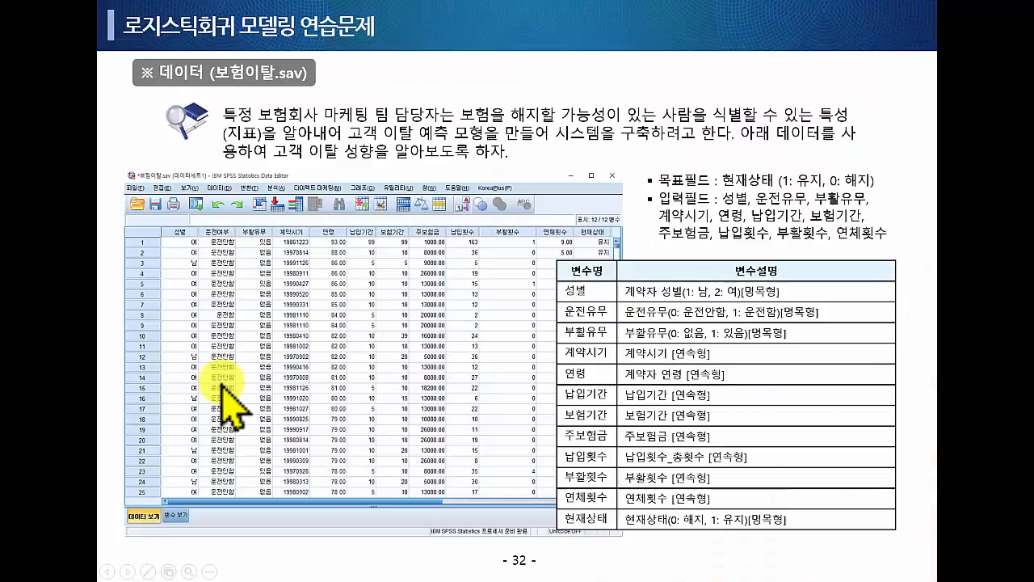
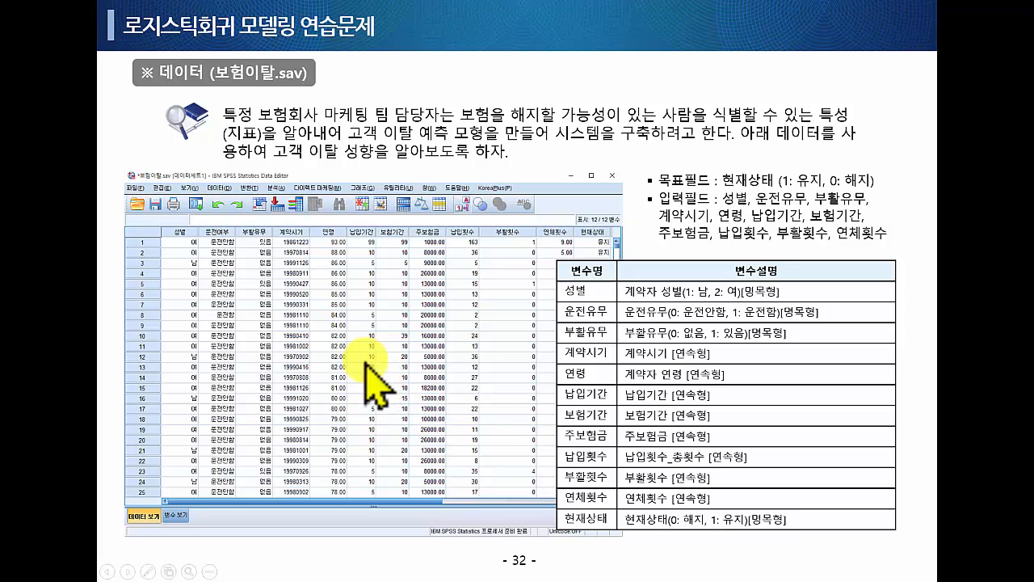
pyautogui.click(364, 362)
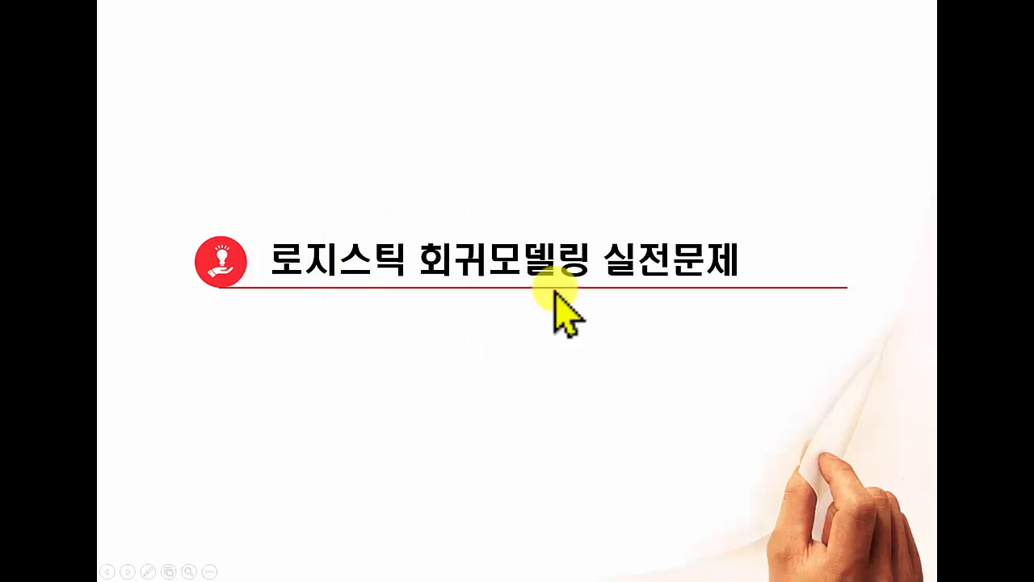
pyautogui.click(363, 343)
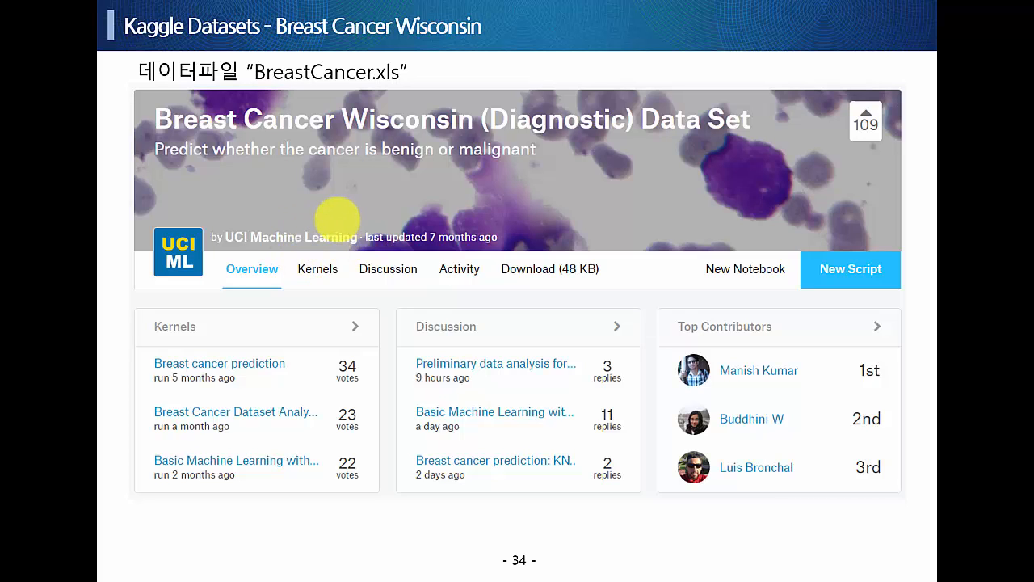
pyautogui.click(338, 219)
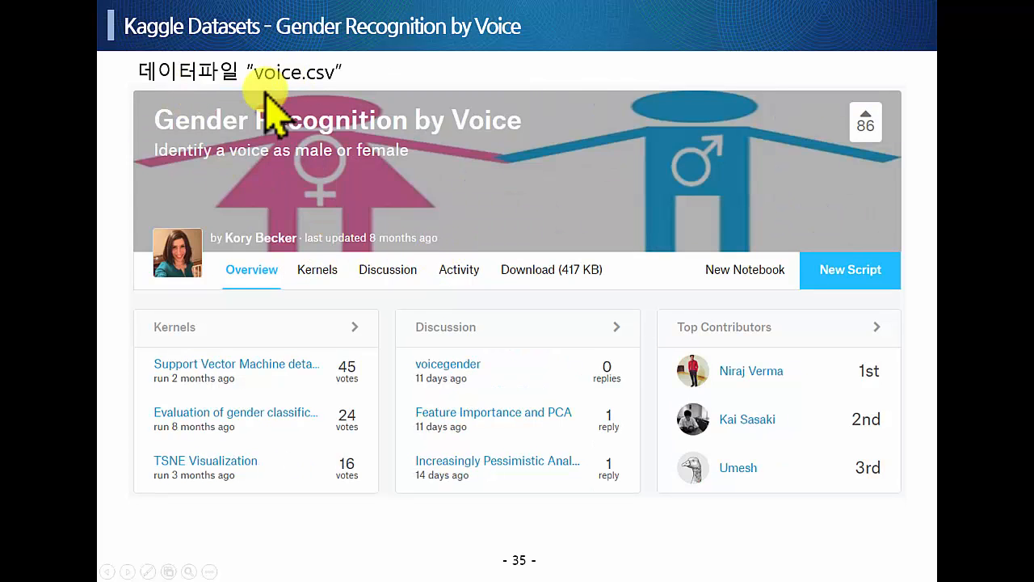